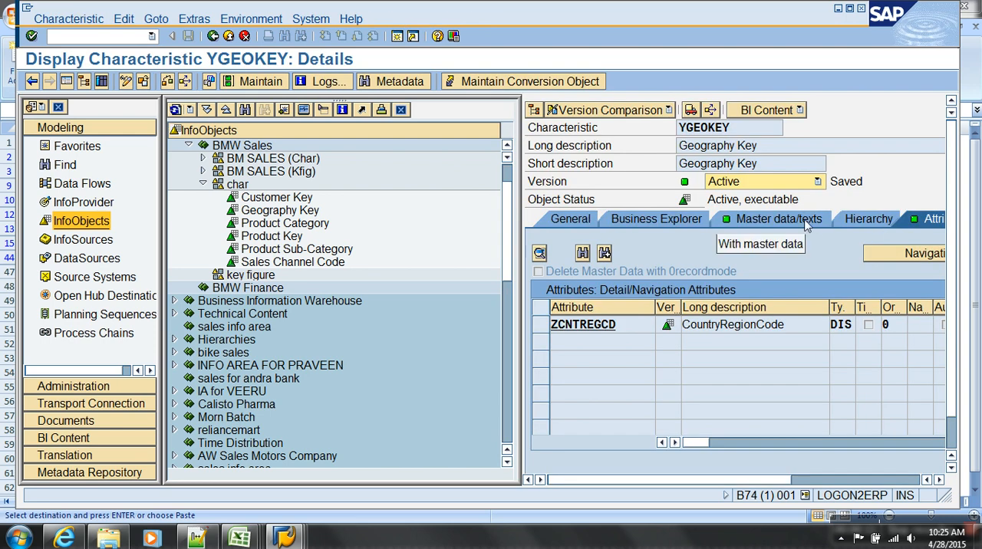
Review the master data and text settings of characteristic YGEOKEY, and exit to the InfoObjects overview.
click(776, 220)
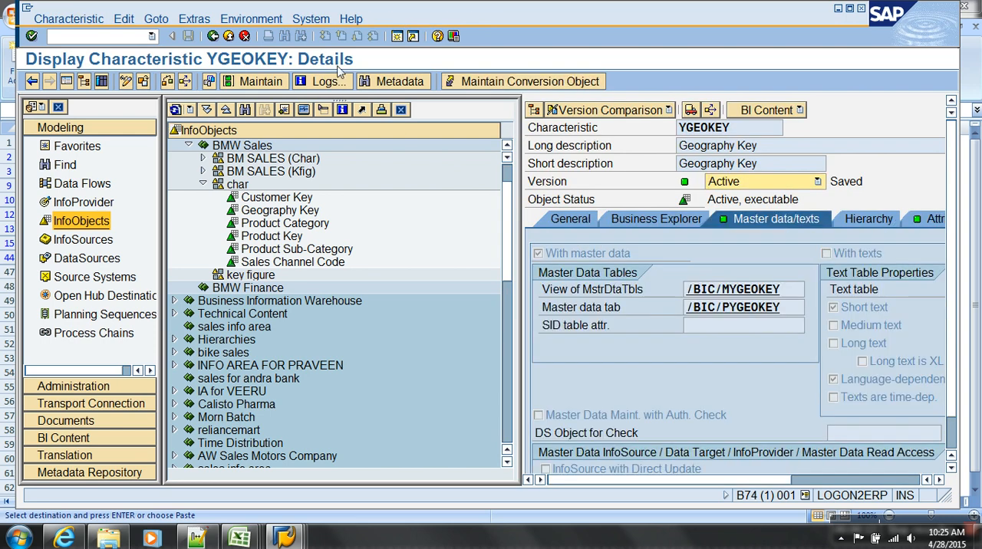
click(227, 36)
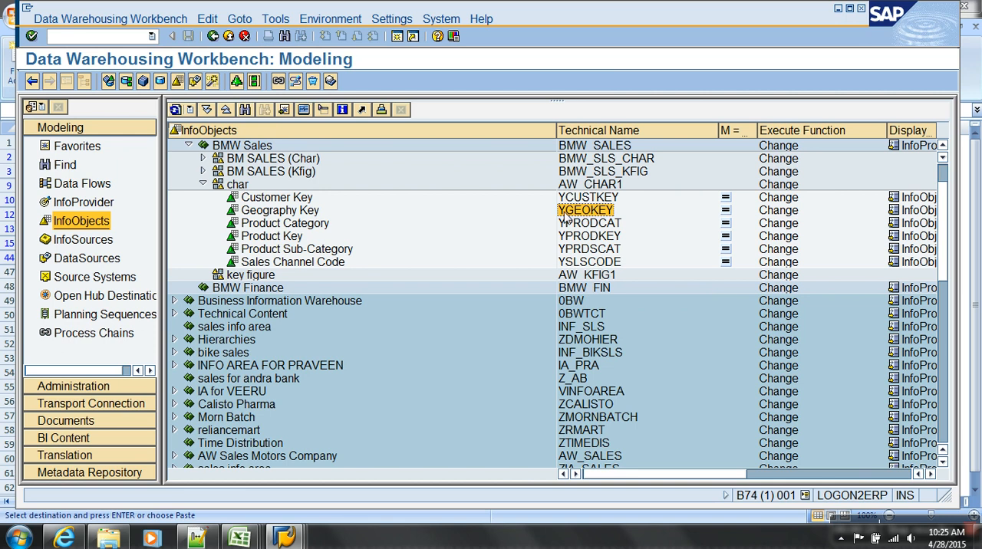
Switch to the Geography_details workbook in Excel, review its columns, and return to the SAP Data Warehousing Workbench.
click(241, 539)
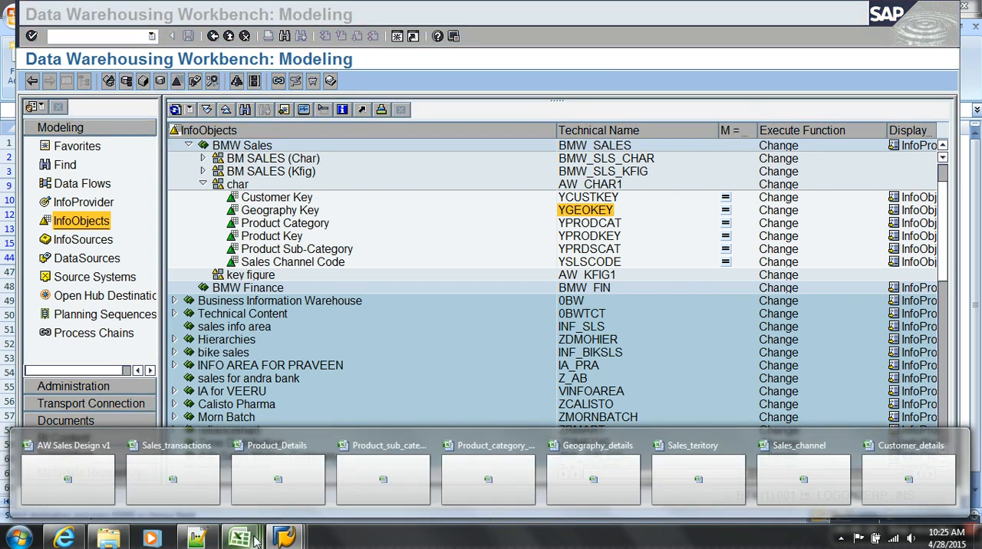
click(604, 476)
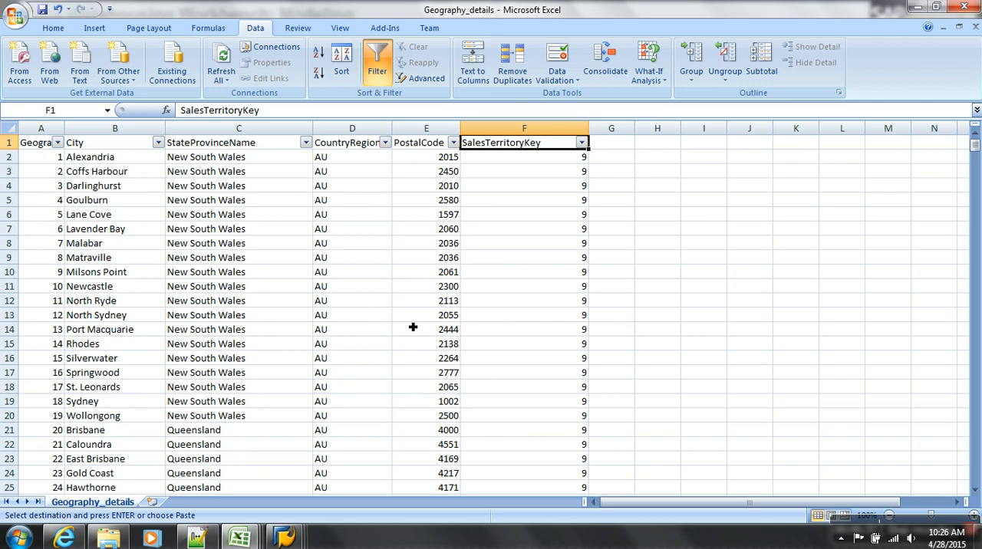
key(alt+Tab)
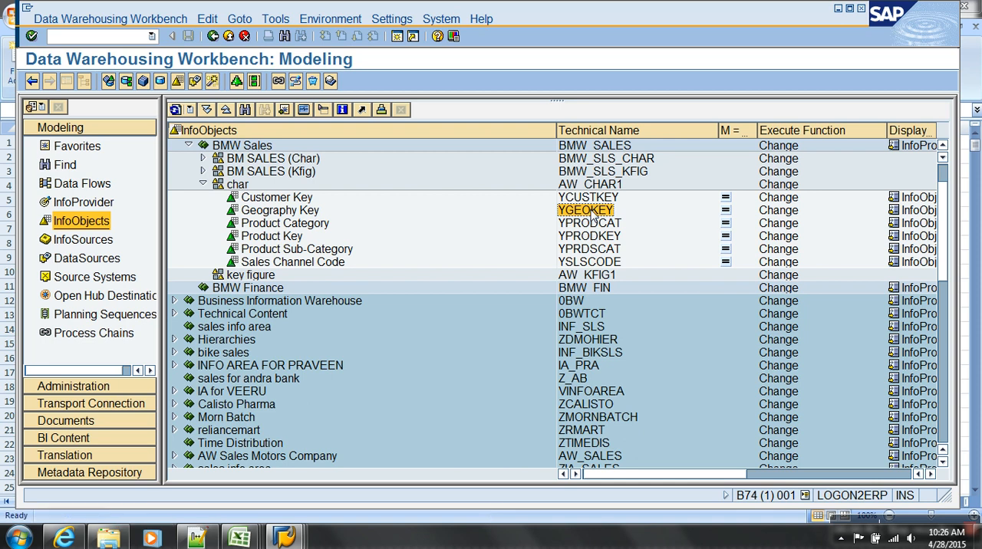
Show the favorite InfoAreas and expand Breverien Motor Works Munich, Germany and its BMW Sales area.
click(78, 151)
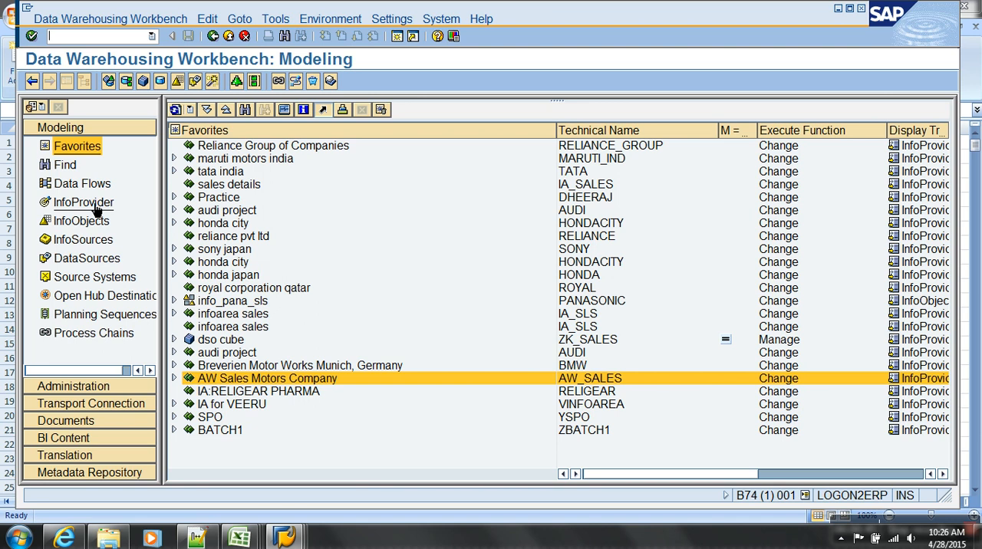
click(174, 365)
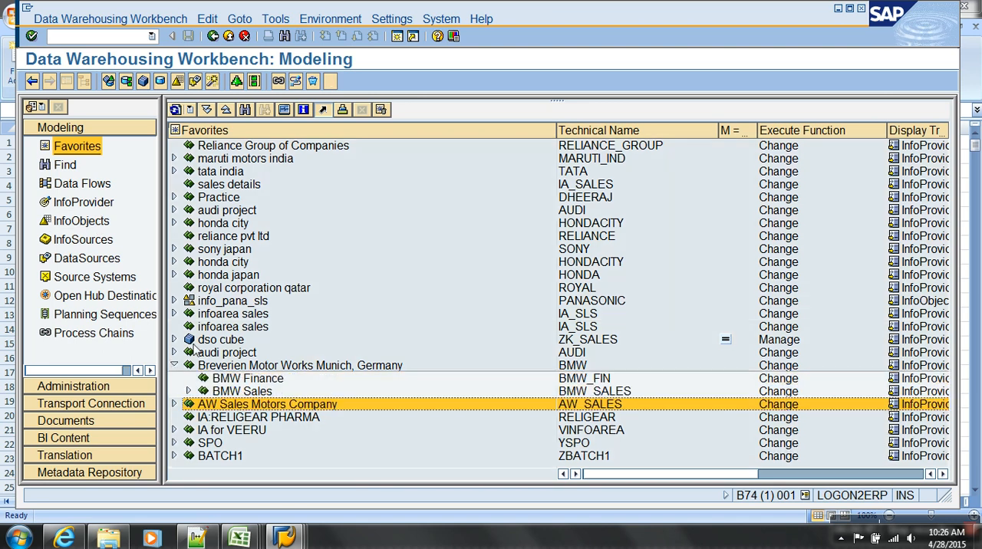
click(188, 391)
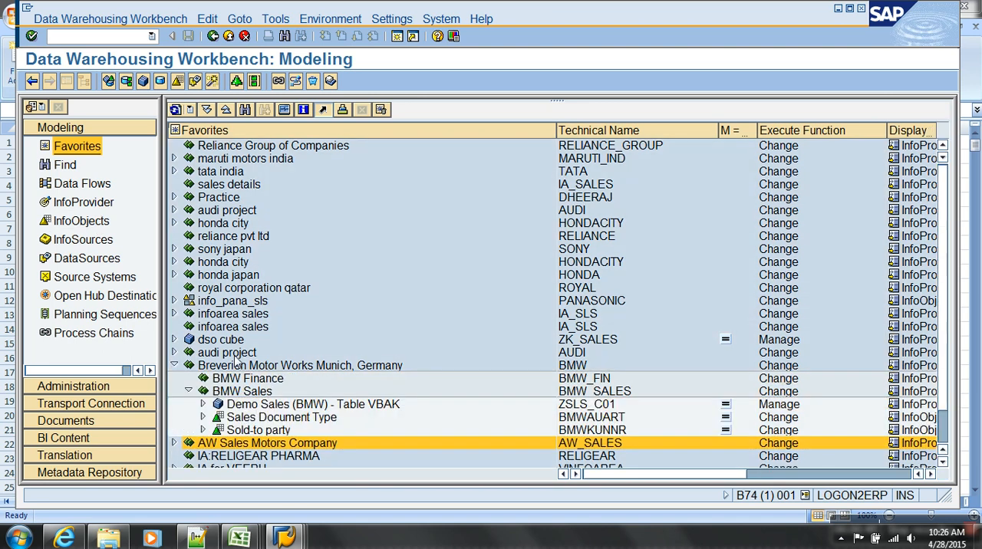
scroll(236, 362, down, 1)
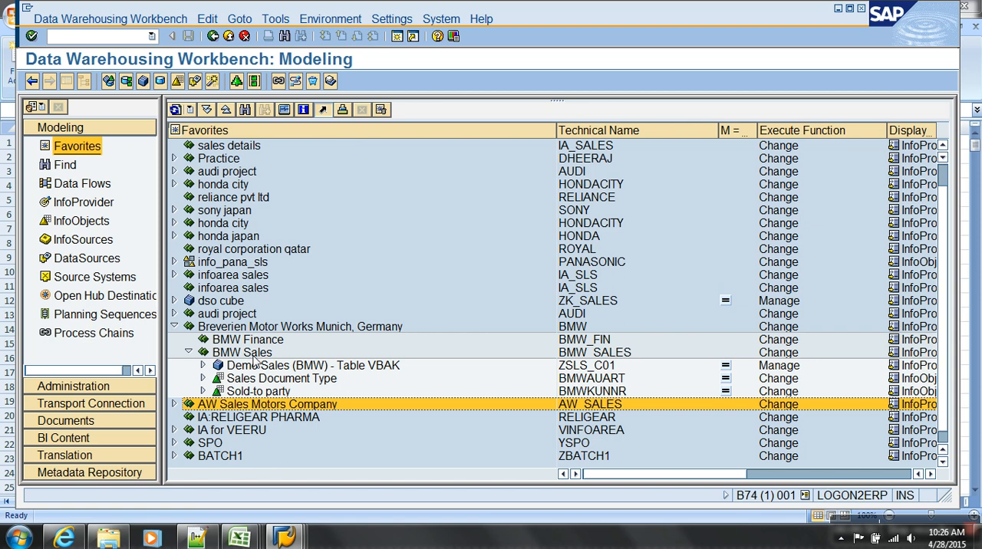
click(257, 341)
right_click(270, 343)
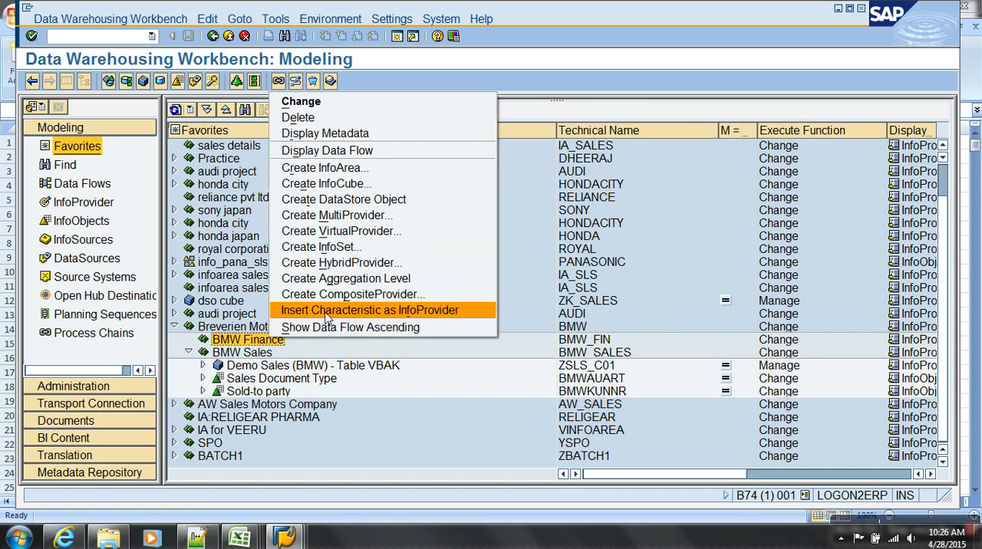
click(312, 353)
Create an InfoArea awmd with the long description Master Data Loads under Breverien Motor Works Munich, Germany.
right_click(251, 330)
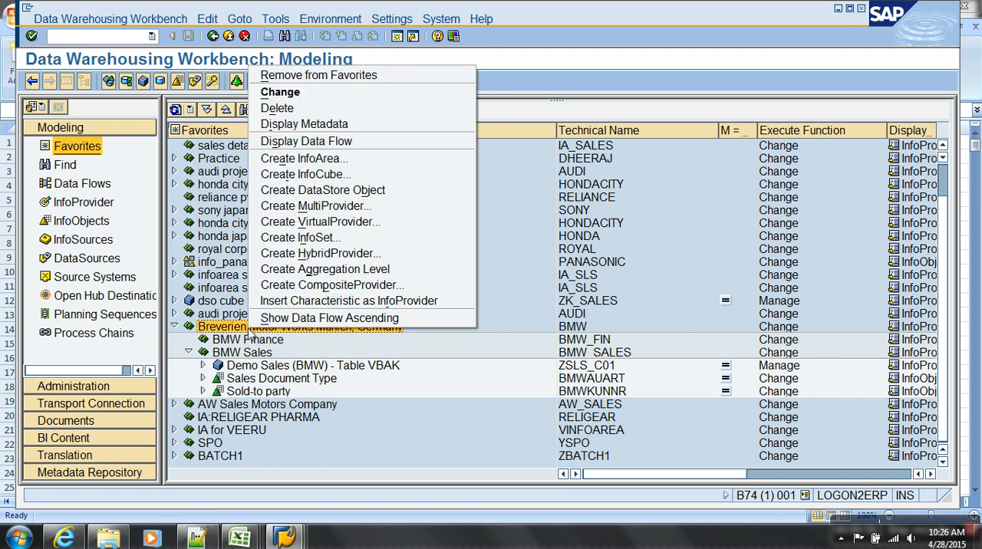
click(301, 158)
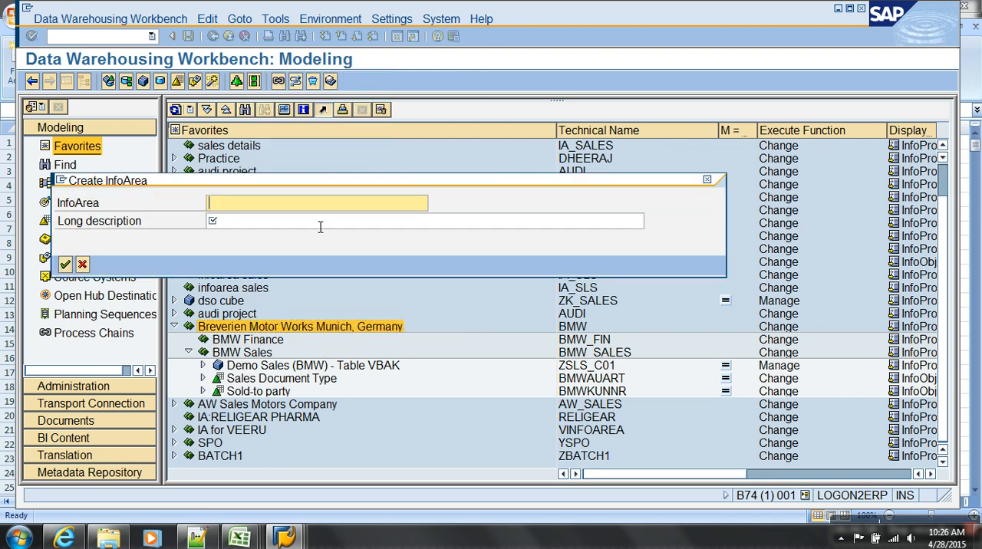
text(awmd)
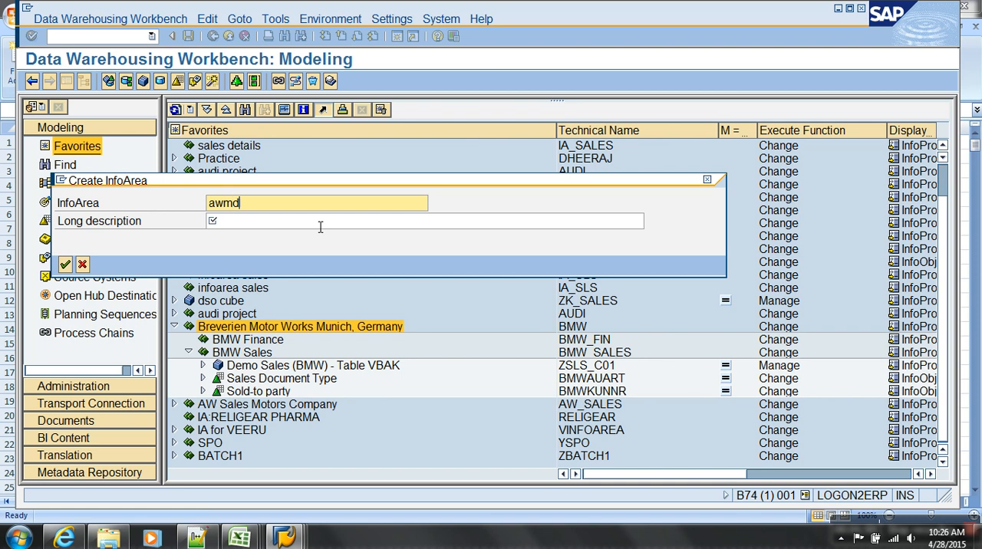
key(Tab)
text(Master)
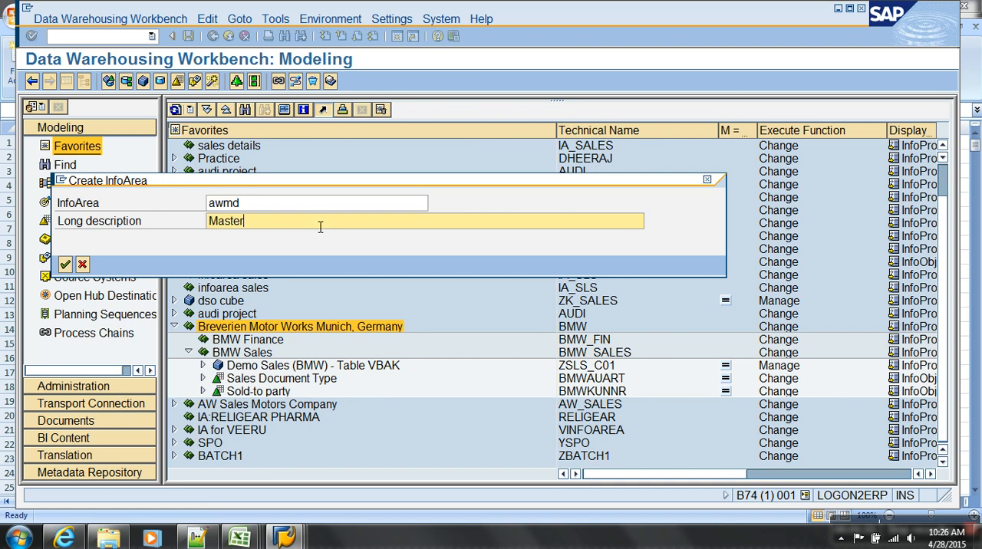
text( Data Loads)
key(Return)
Insert the characteristic YGEOKEY as an InfoProvider in the Master Data Loads InfoArea.
click(283, 392)
right_click(286, 396)
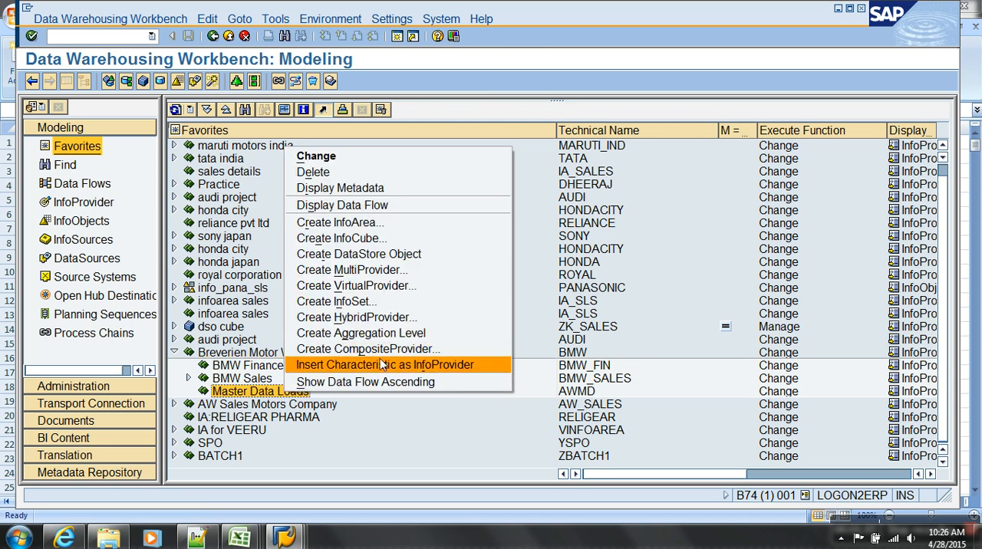
click(404, 366)
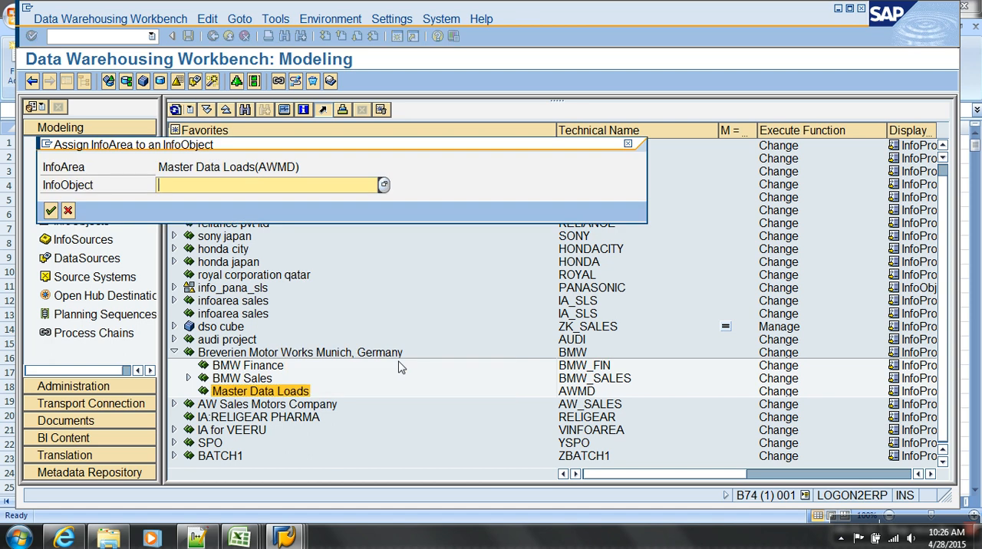
text(YGEOKEY)
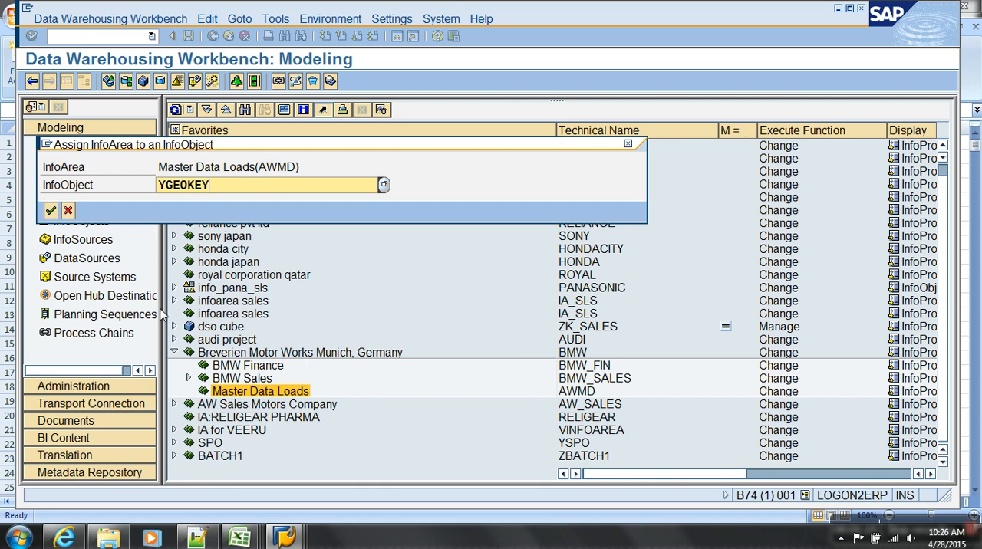
click(50, 211)
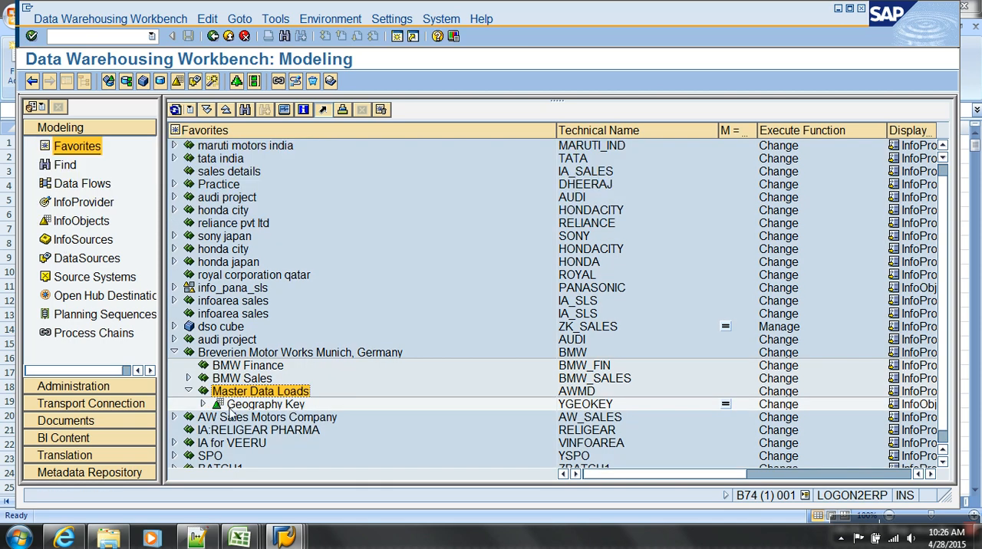
Expand Geography Key under Master Data Loads and select its Attributes node.
click(204, 404)
scroll(290, 408, down, 1)
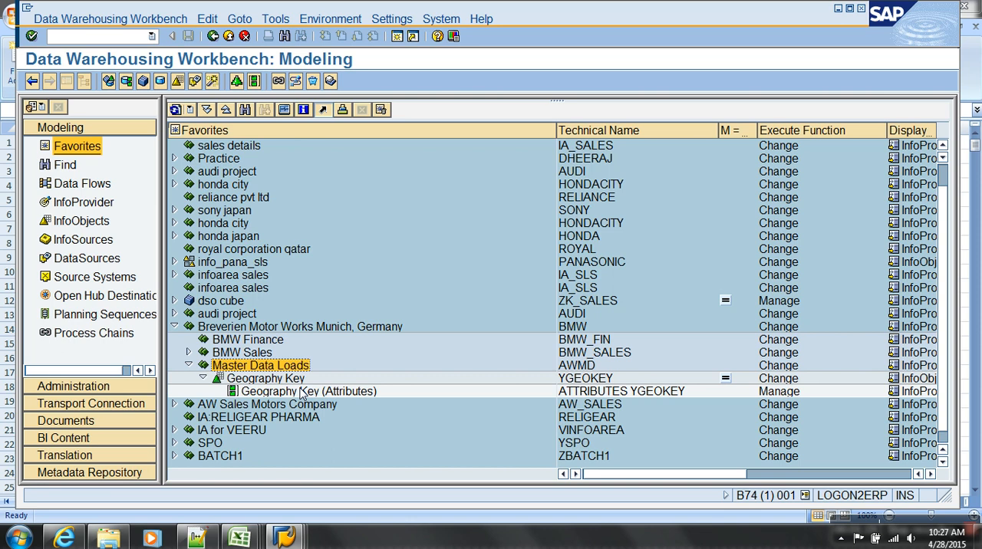
click(303, 392)
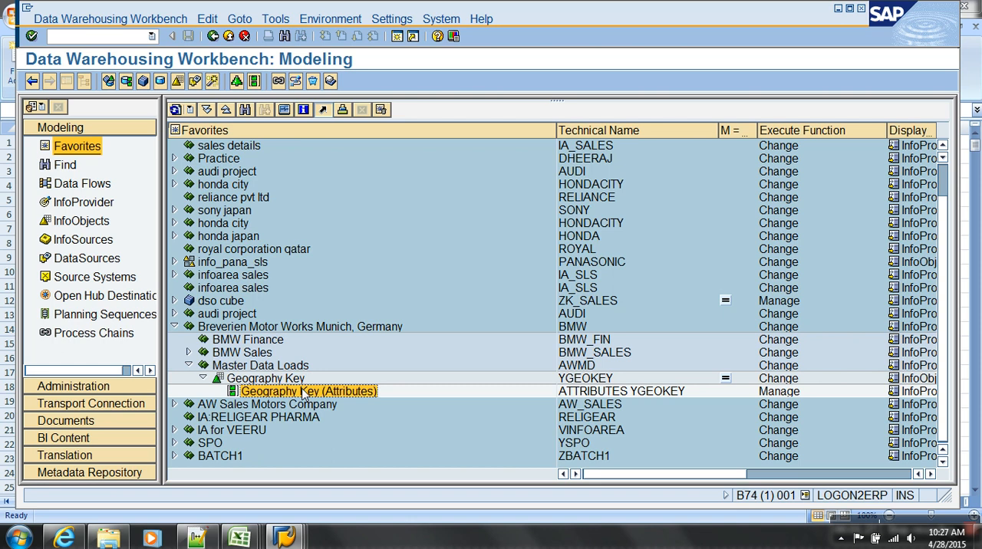
Switch to Excel to look at the Geography_details source data again, and return to the SAP Data Warehousing Workbench.
click(239, 537)
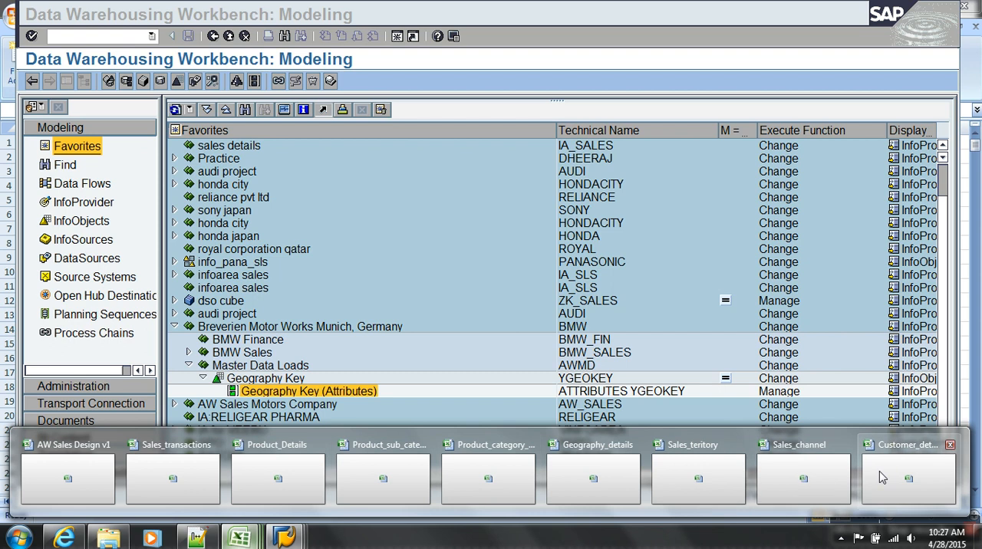
click(557, 477)
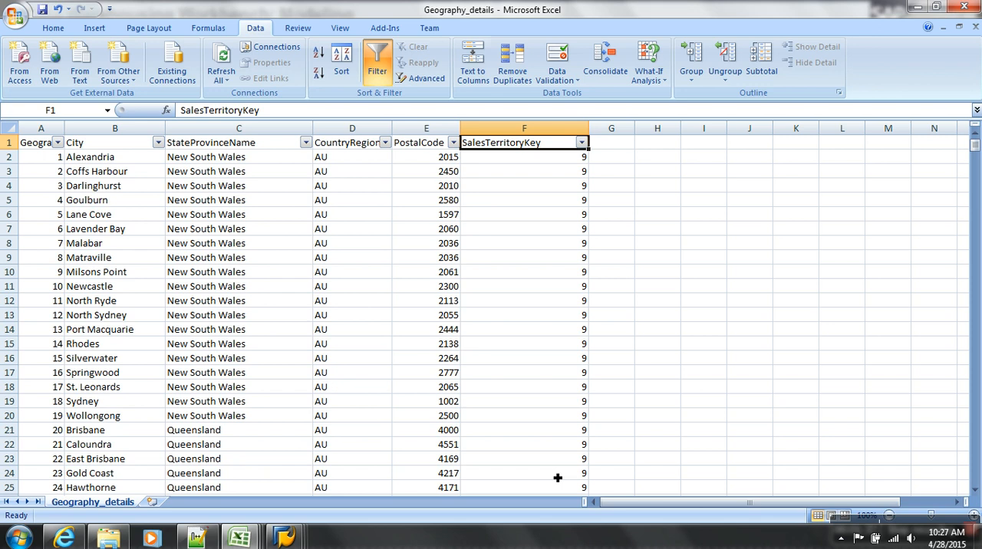
click(283, 536)
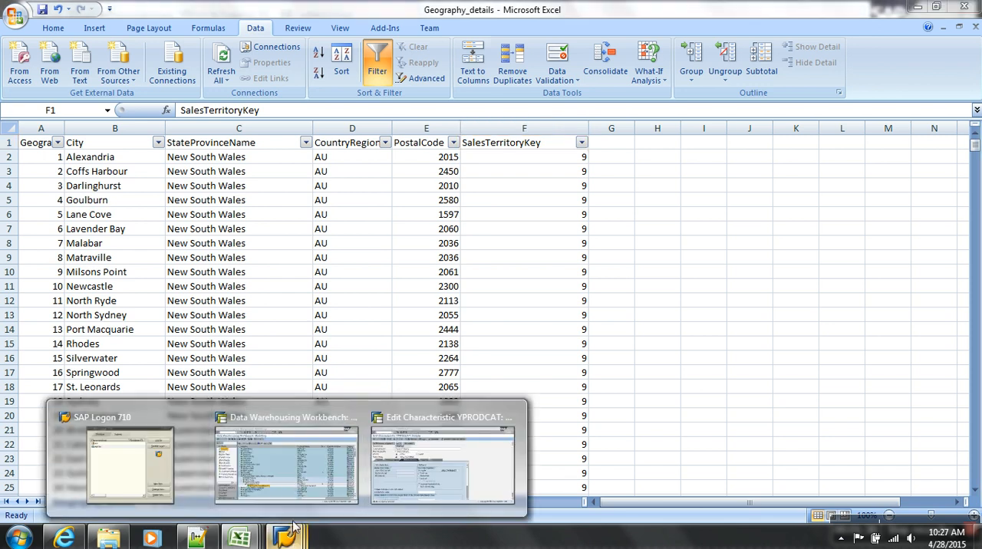
click(294, 473)
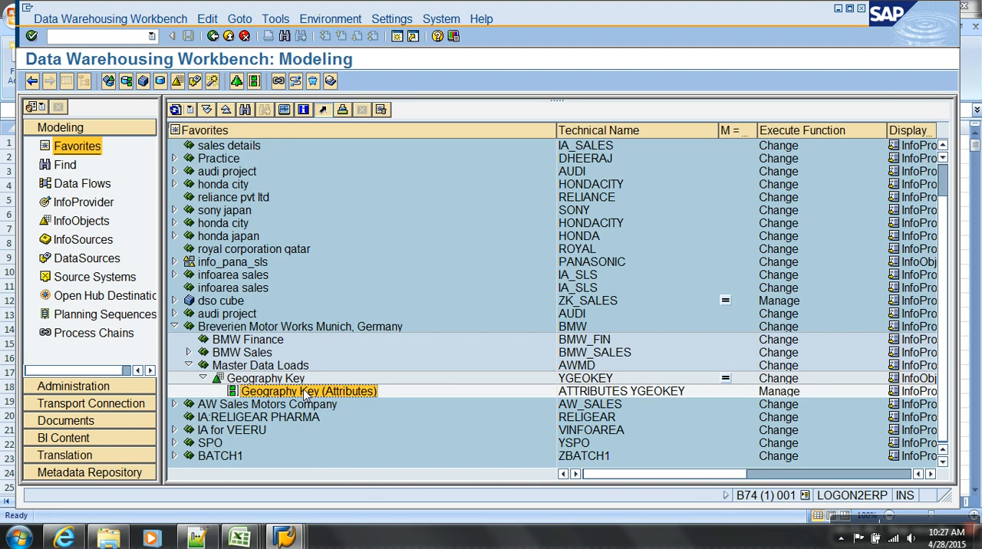
Check the connection of FLAT FILE SOURCE SYSTEM (TEST) among the file source systems.
click(86, 280)
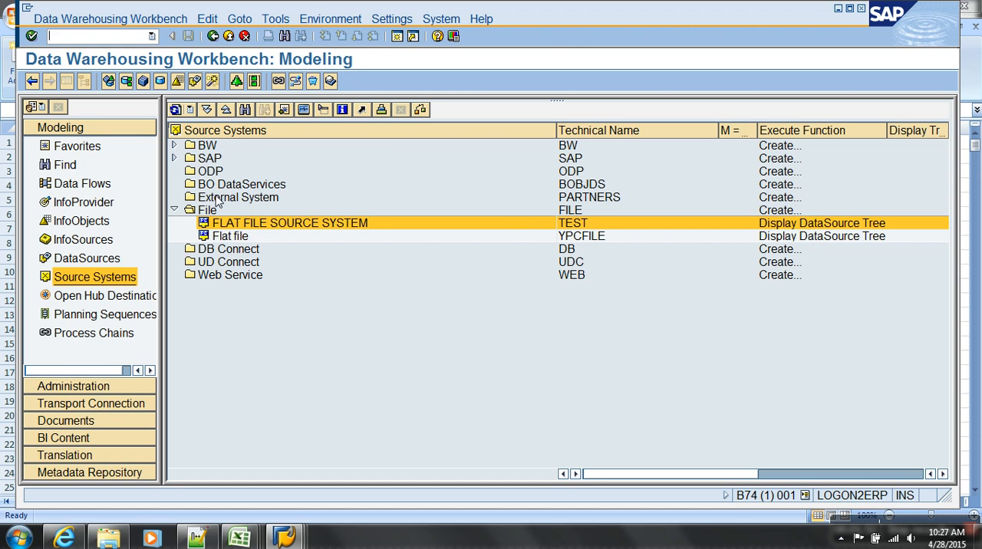
right_click(265, 227)
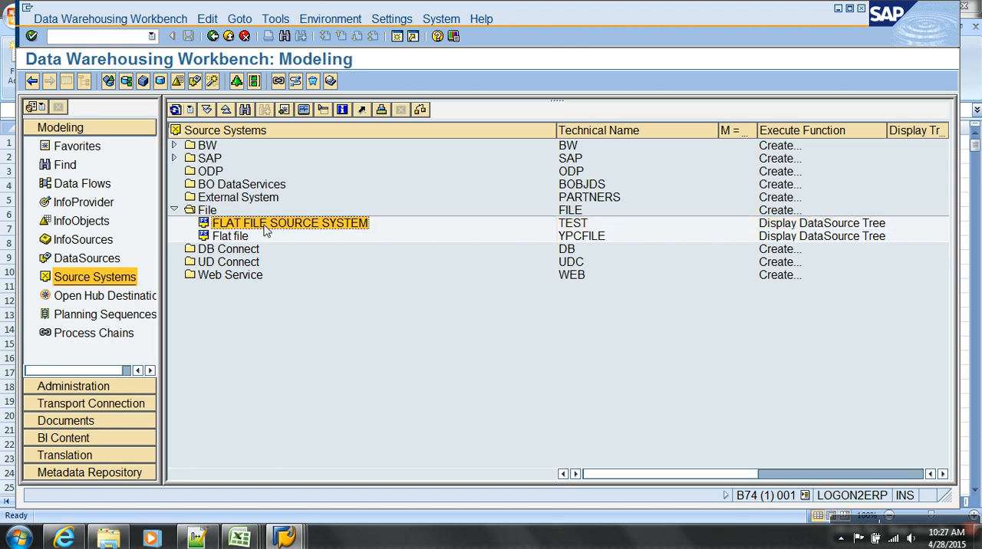
click(311, 300)
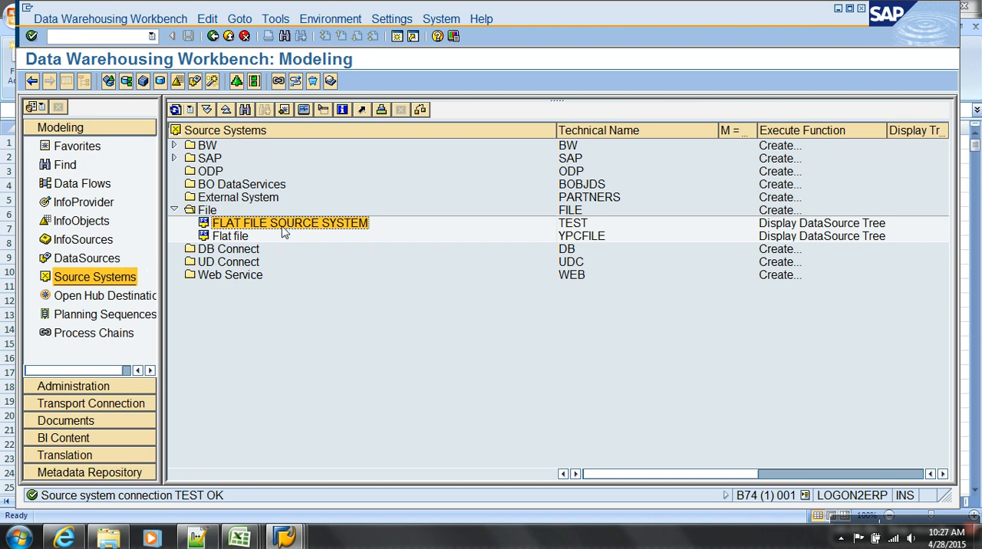
Display the DataSources tree for the file source system TEST (FLAT FILE SOURCE SYSTEM).
click(105, 261)
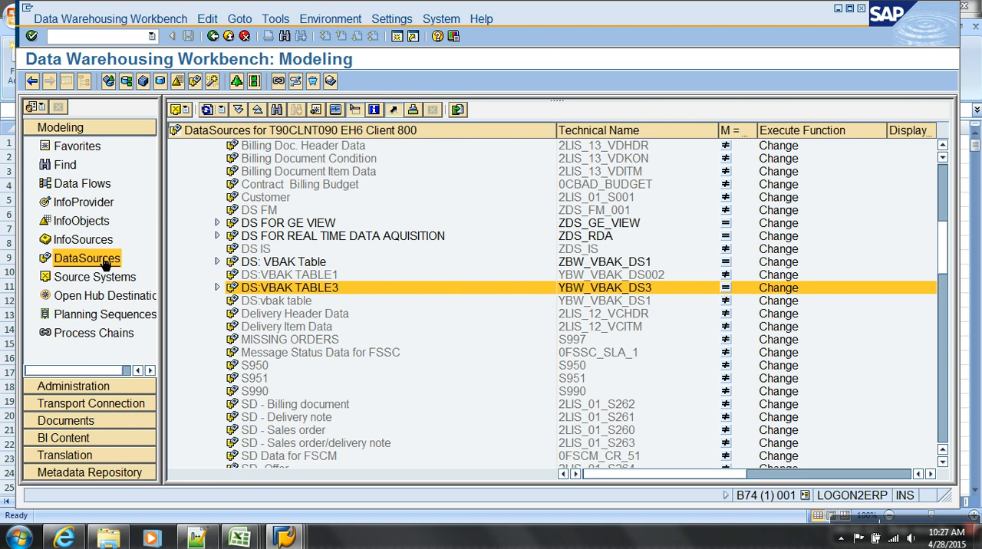
click(943, 174)
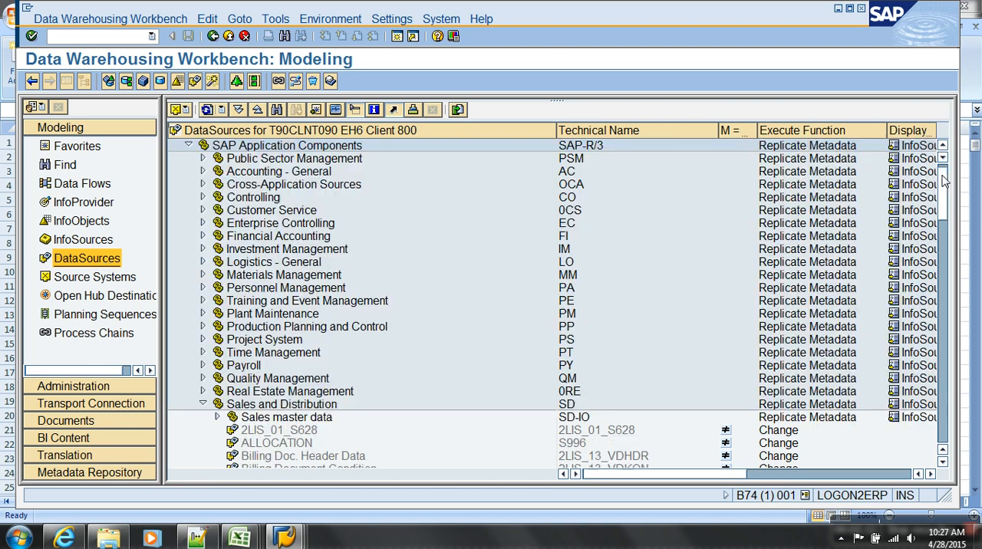
click(202, 404)
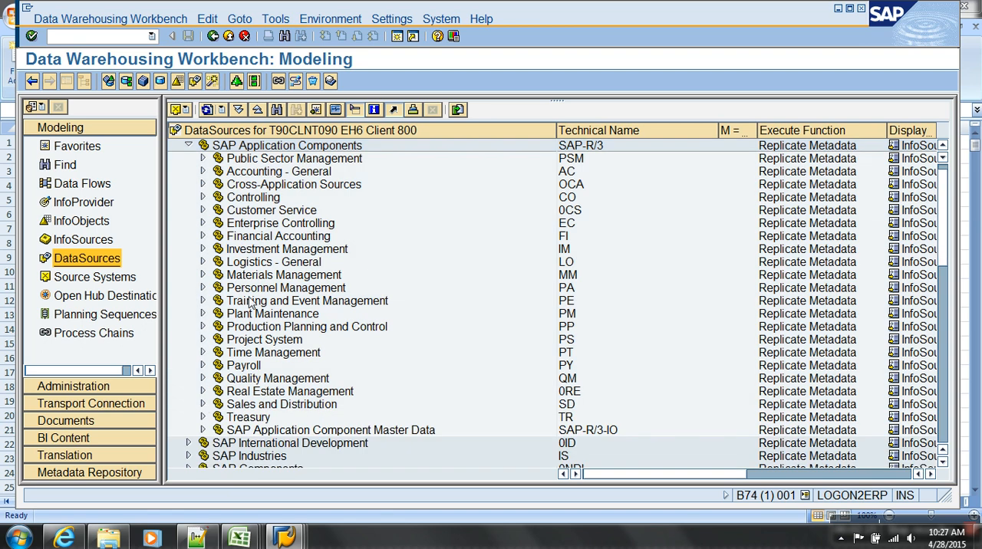
scroll(251, 301, up, 1)
click(184, 111)
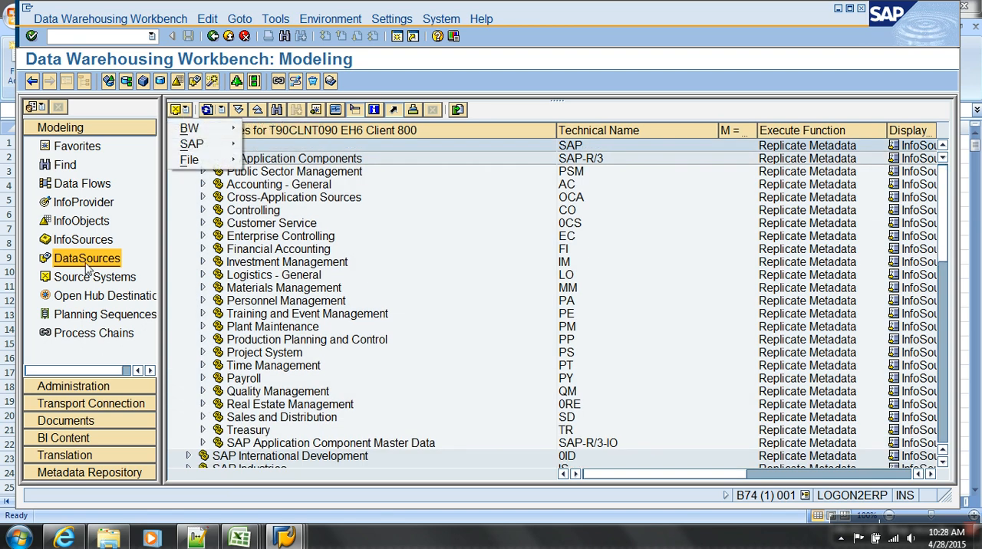
mouse_move(211, 166)
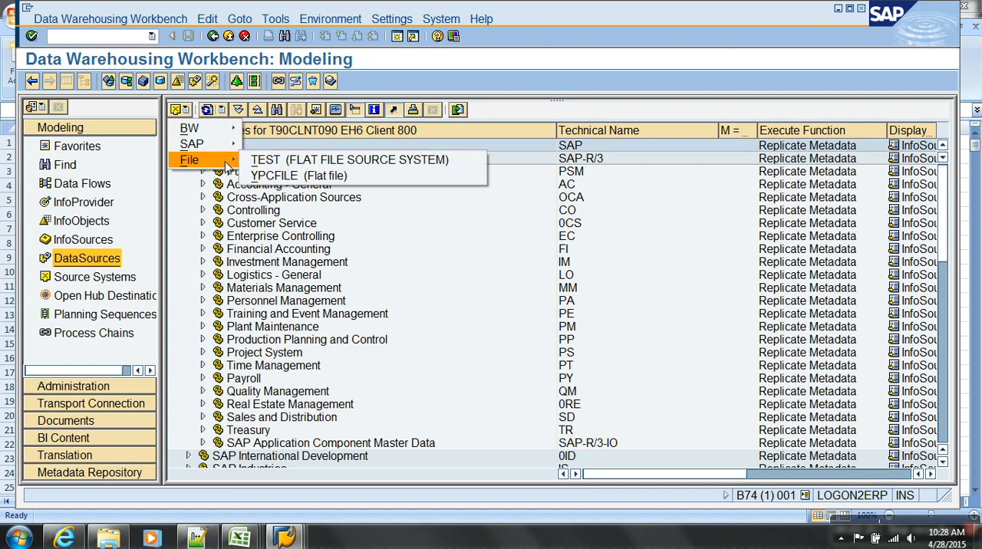
click(253, 161)
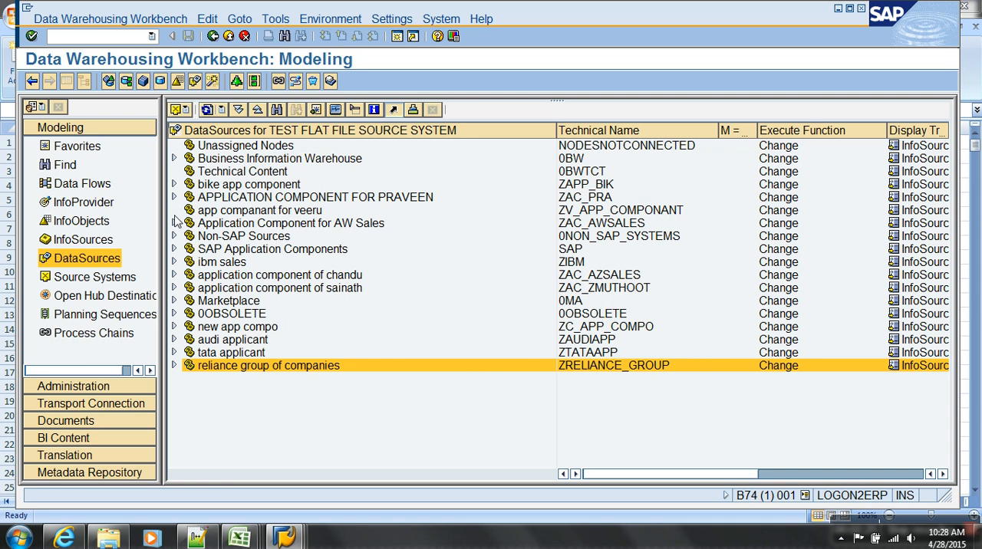
Create the application component zawsales_batch2 with the long description Awsales DS under the TEST source system's DataSources.
right_click(243, 133)
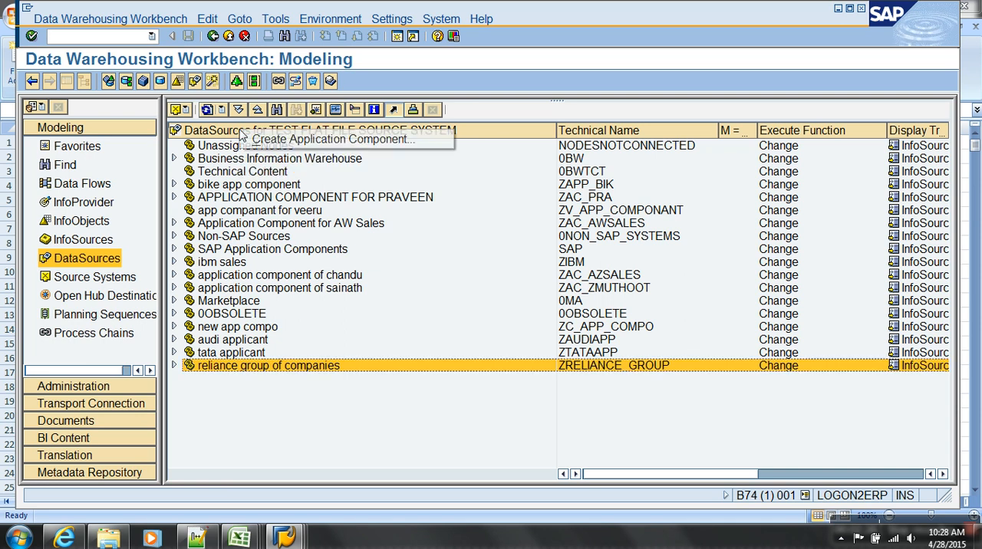
click(278, 141)
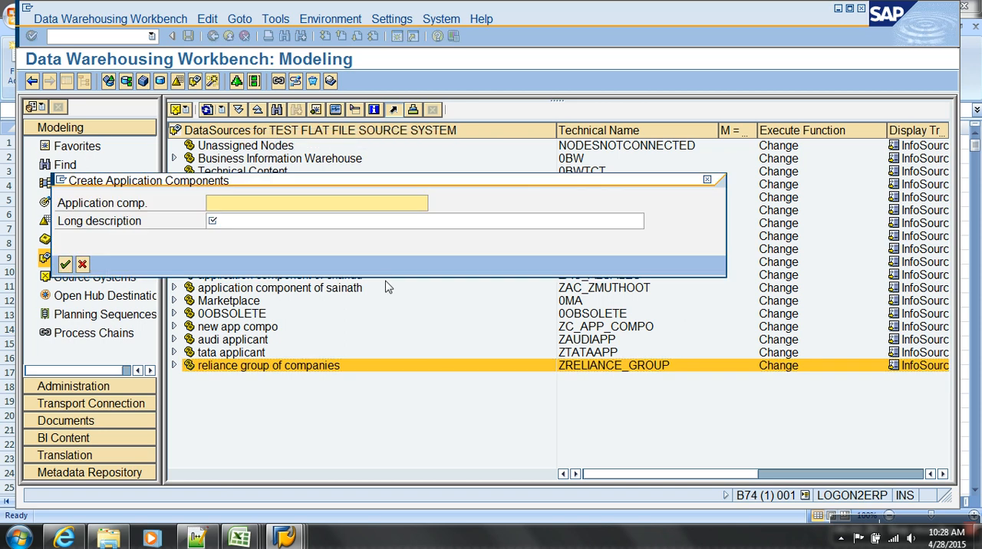
text(za)
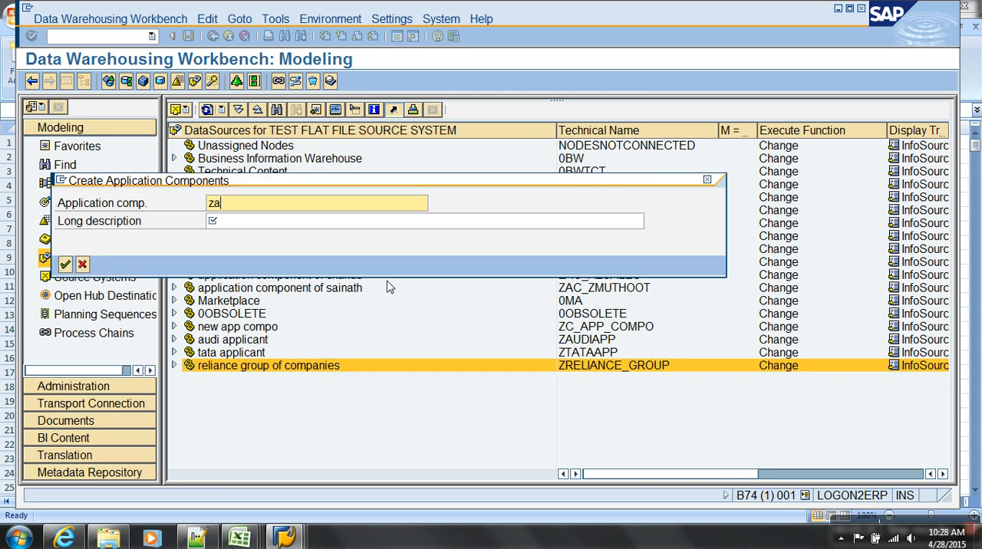
text(wsales_batch2)
key(Tab)
text(Awsale)
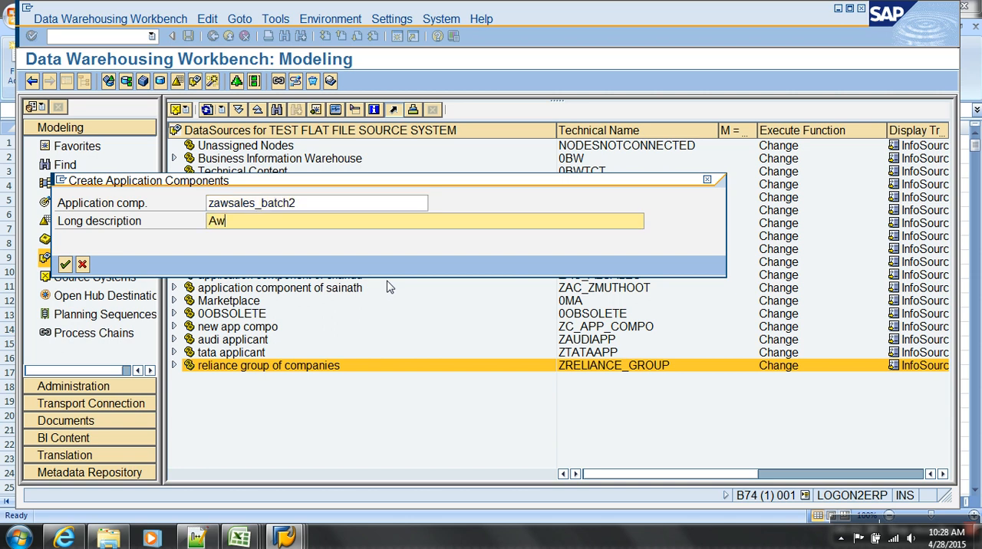
text(s DS)
key(Return)
click(174, 365)
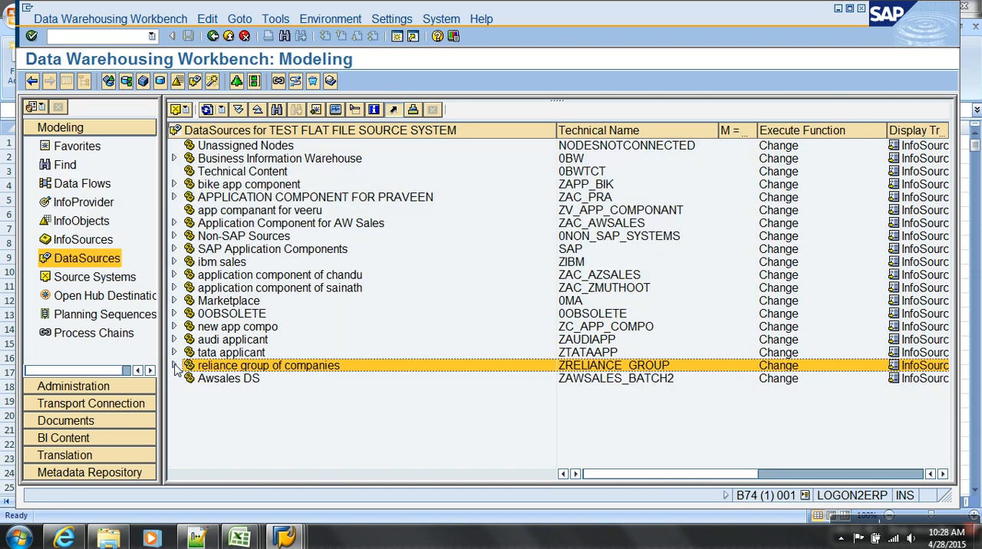
Start a new DataSource named YGEOKEY_ATTR under the Awsales DS application component.
click(211, 380)
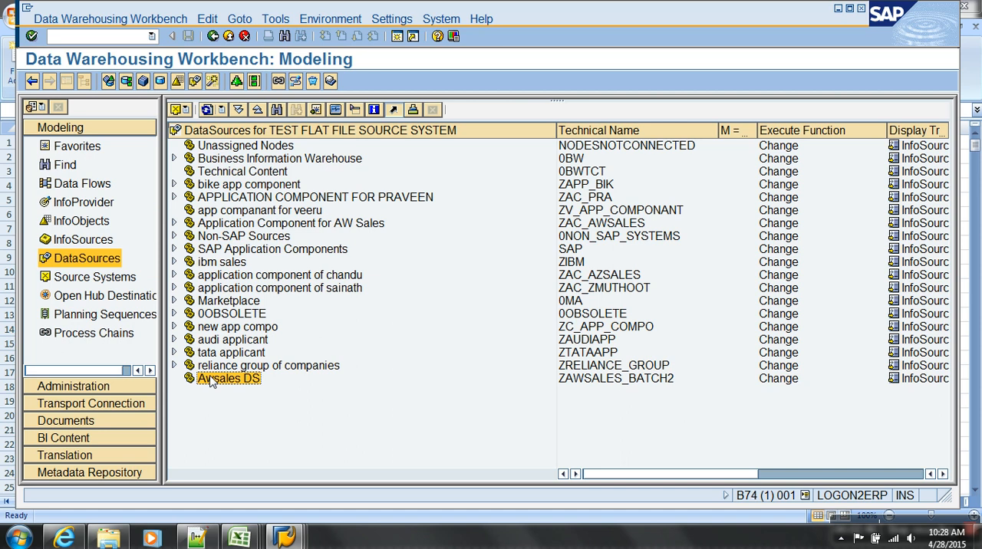
right_click(229, 379)
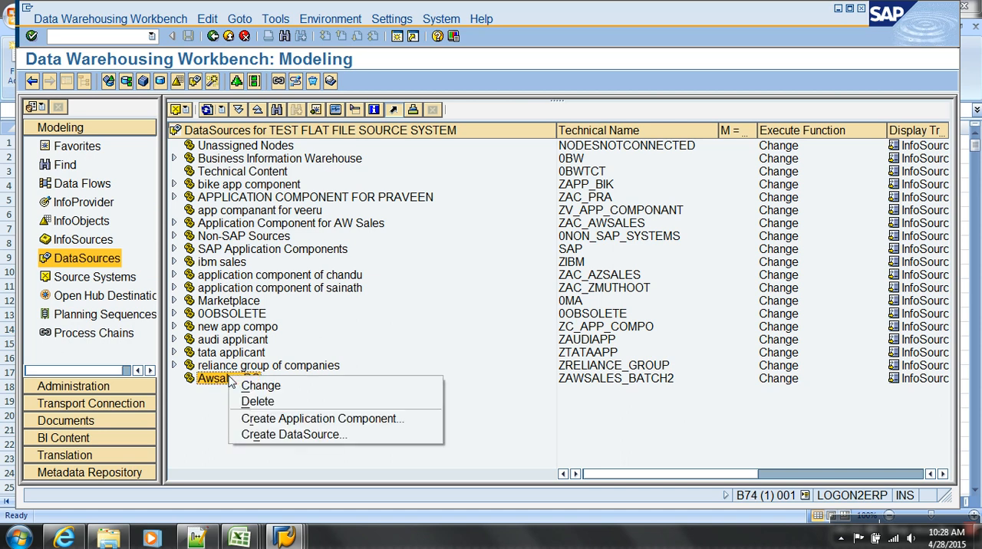
click(295, 434)
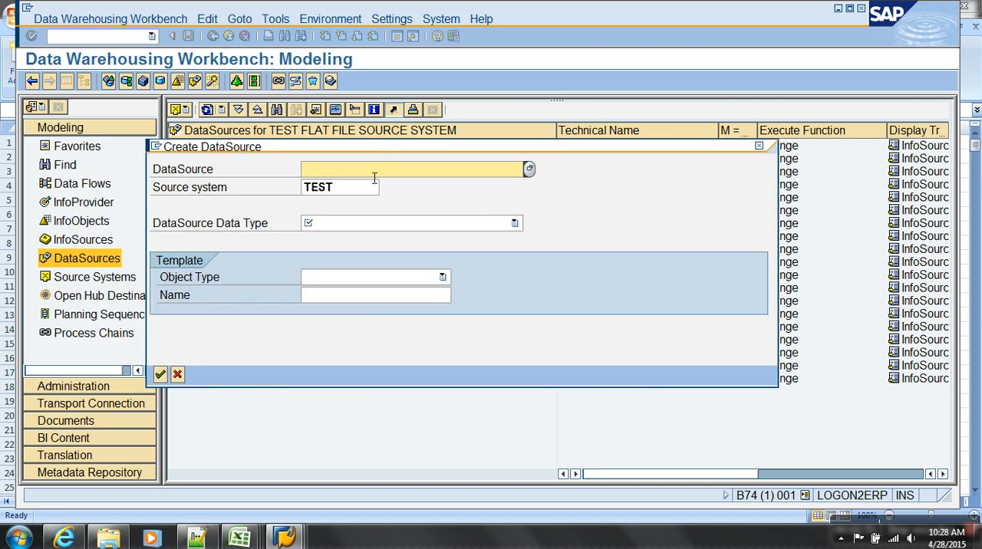
text(Y)
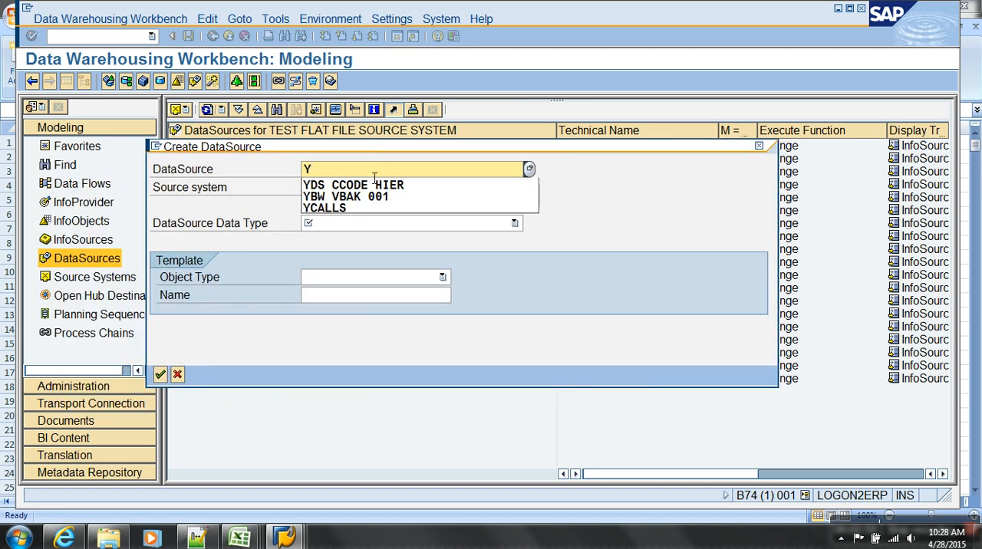
text(GE0)
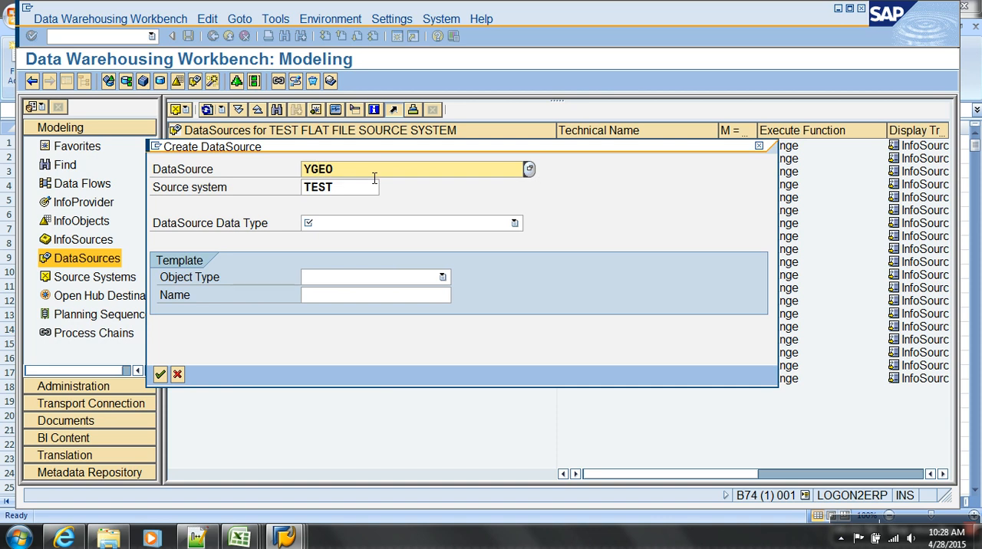
text(KEY_)
text(ATTR)
Set the DataSource data type to Master Data Attributes and confirm the creation for source system TEST.
drag(347, 191, 275, 192)
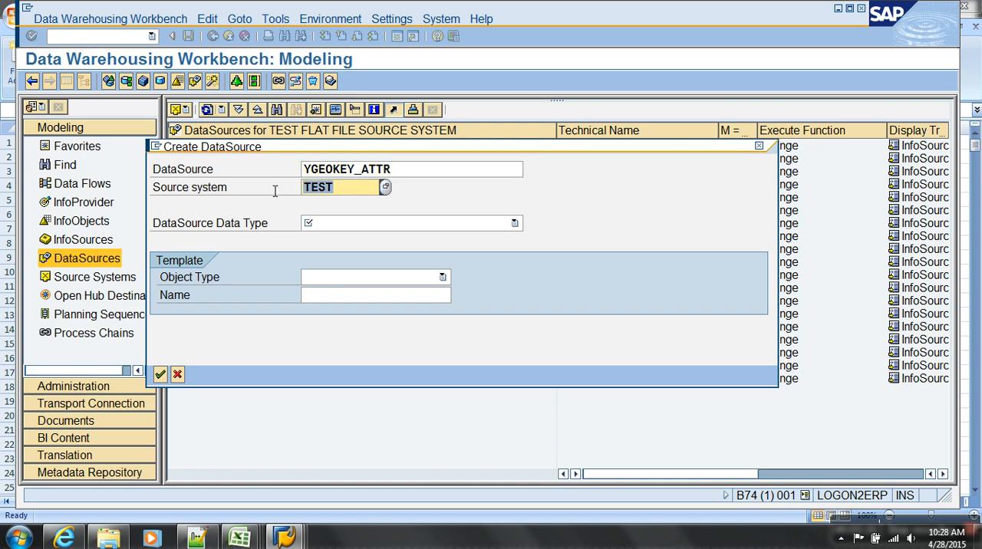
click(349, 225)
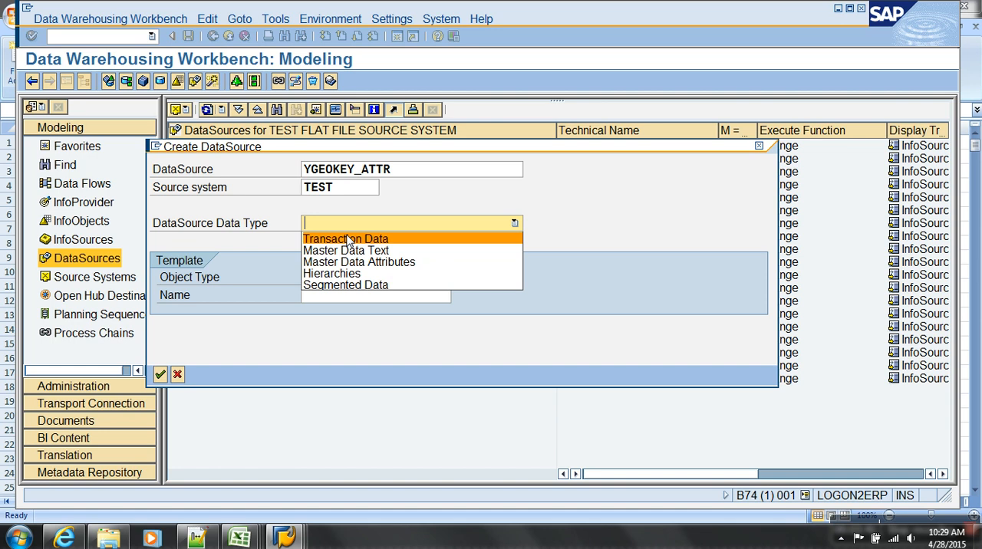
click(380, 265)
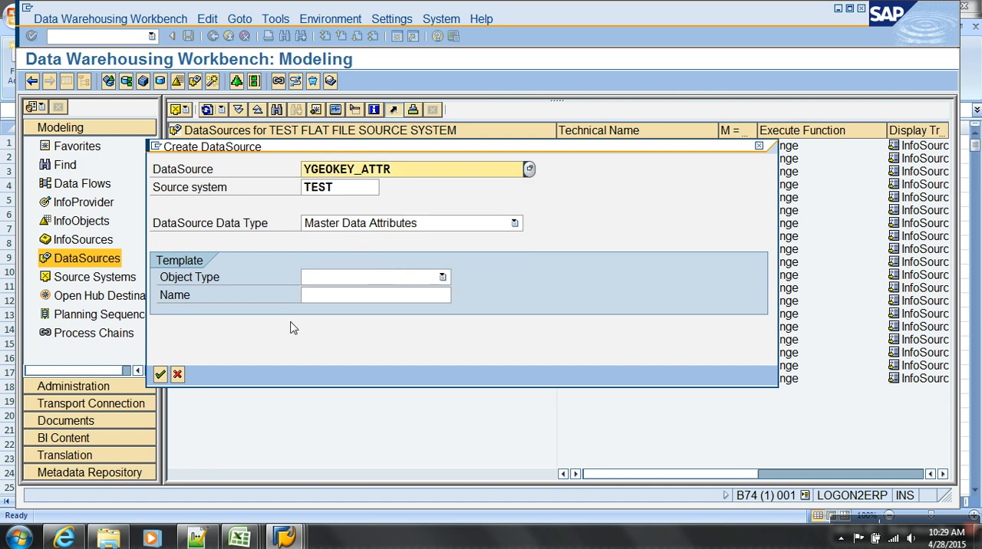
click(161, 374)
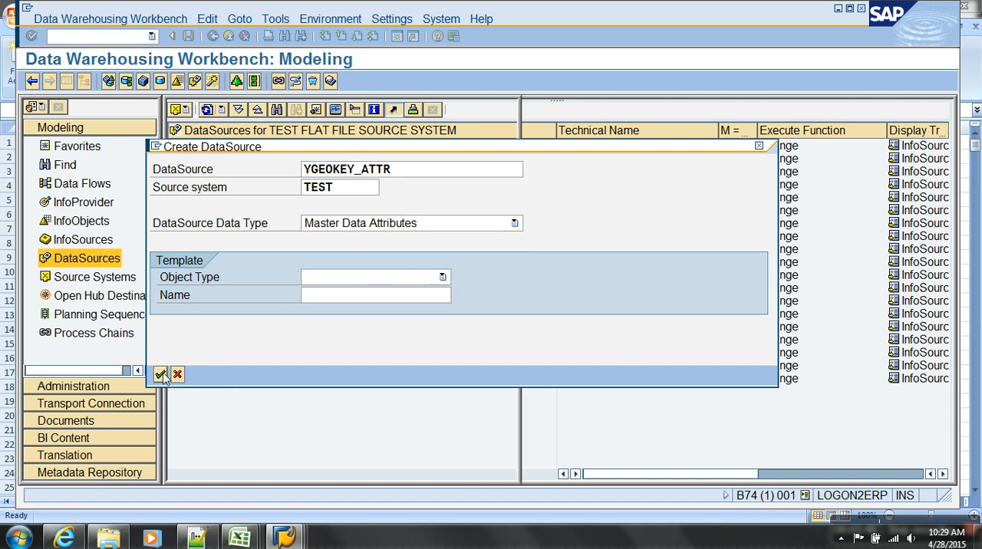
click(66, 82)
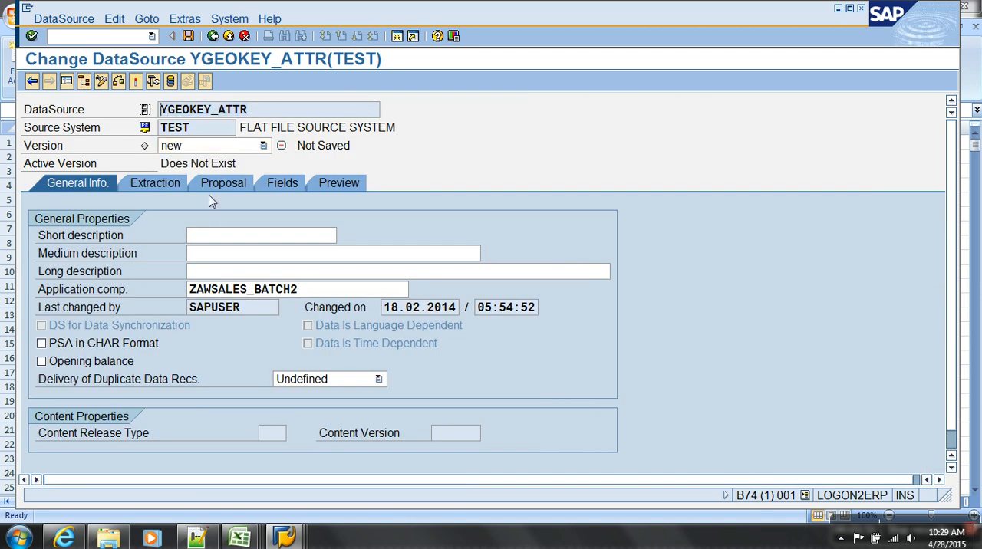
Fill in YGEOKEY_ATTR as the short, medium and long description of the DataSource.
click(218, 243)
text(YGEOKEY_ATTR)
click(229, 258)
text(YGEOKEY_ATTR)
click(230, 274)
text(YGEOKEY_ATTR)
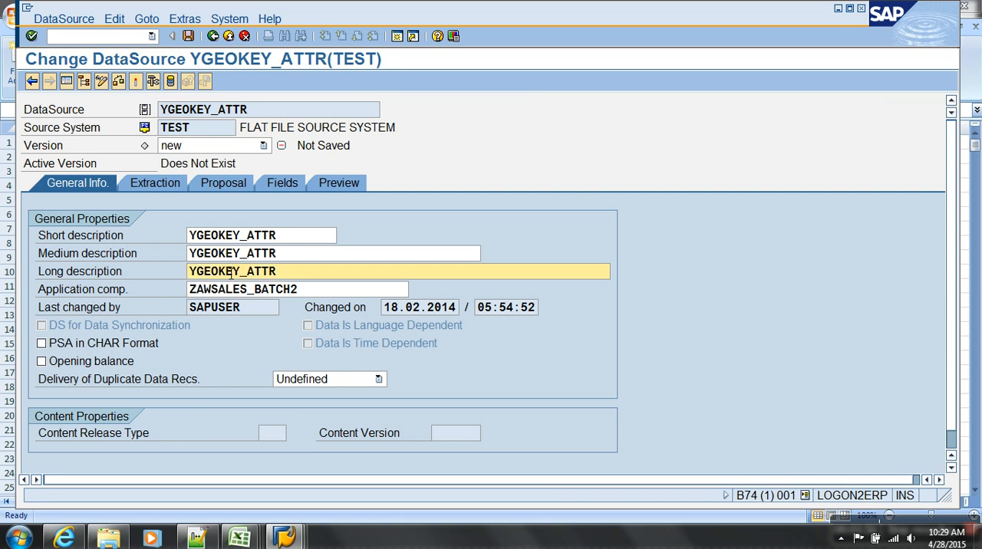
Display the DataSource's extraction settings and look through the available adapter options.
click(160, 189)
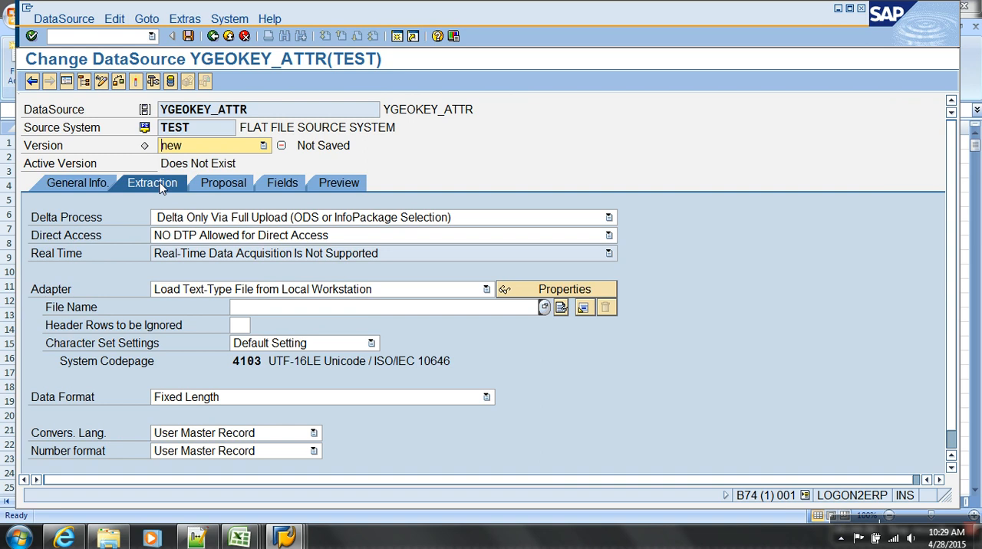
click(299, 308)
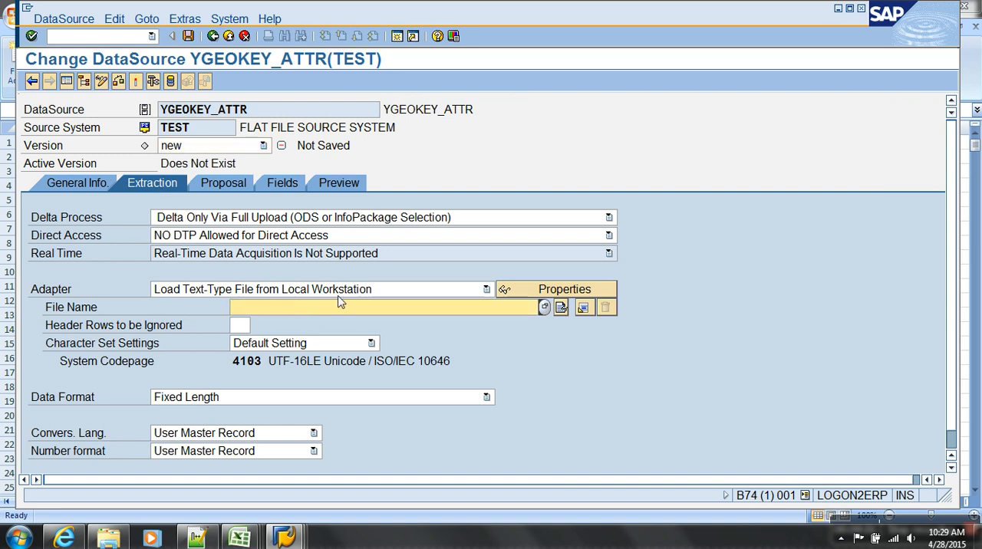
click(291, 290)
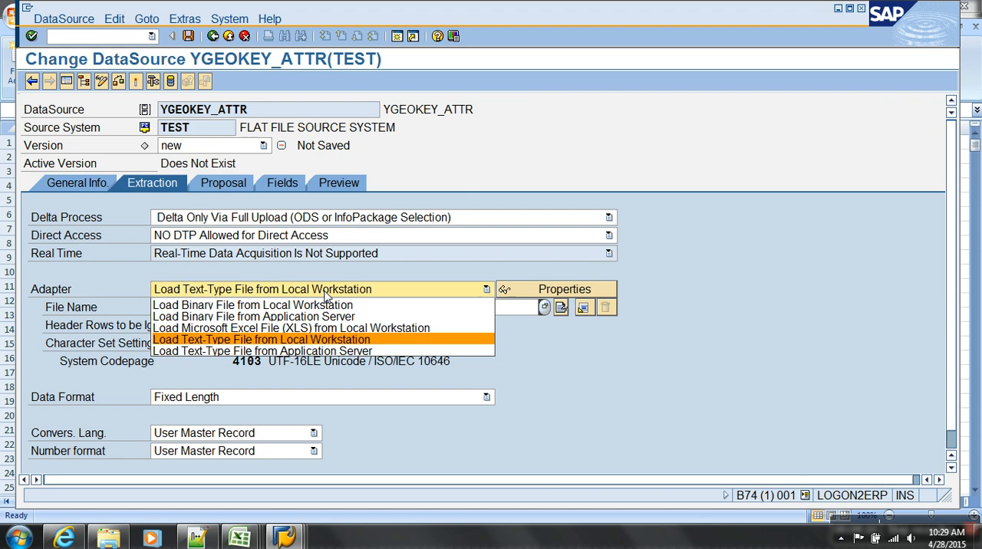
click(397, 285)
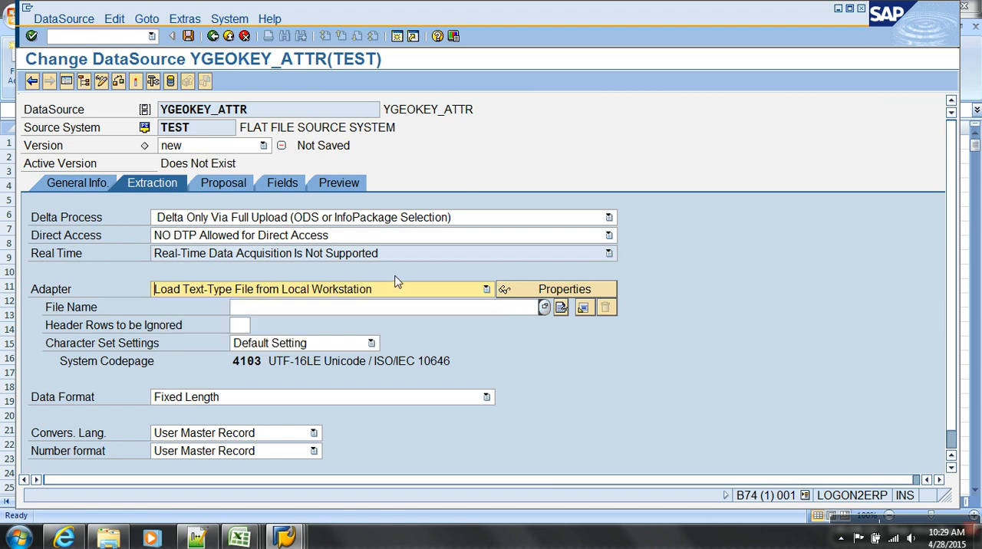
Choose Geography_details.csv from the AW_sales folder on the local desktop as the DataSource's source file.
click(544, 307)
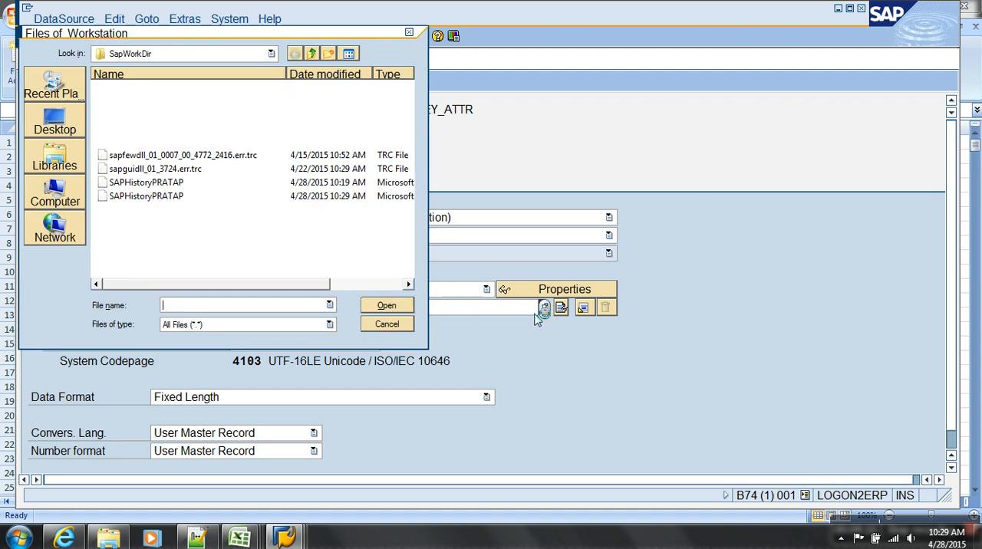
click(54, 124)
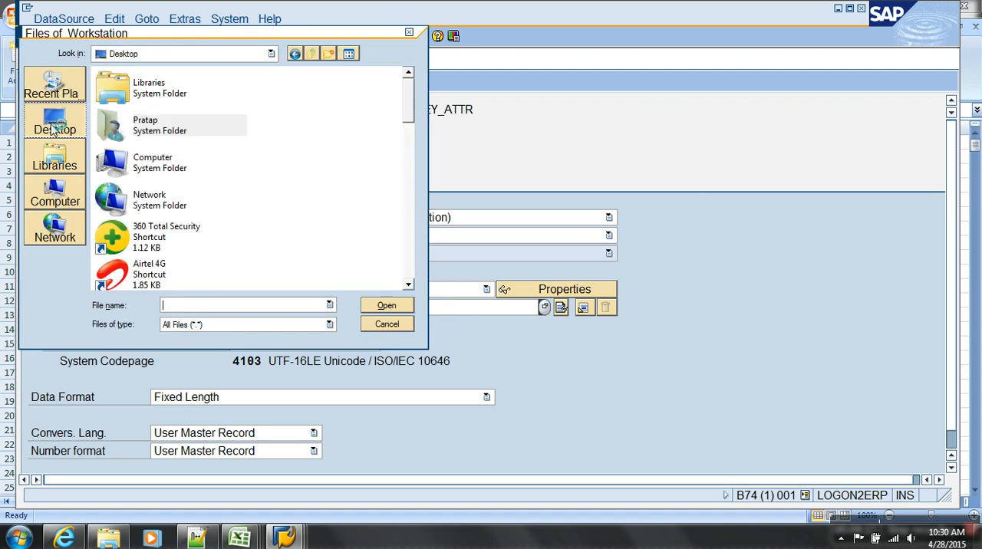
click(411, 264)
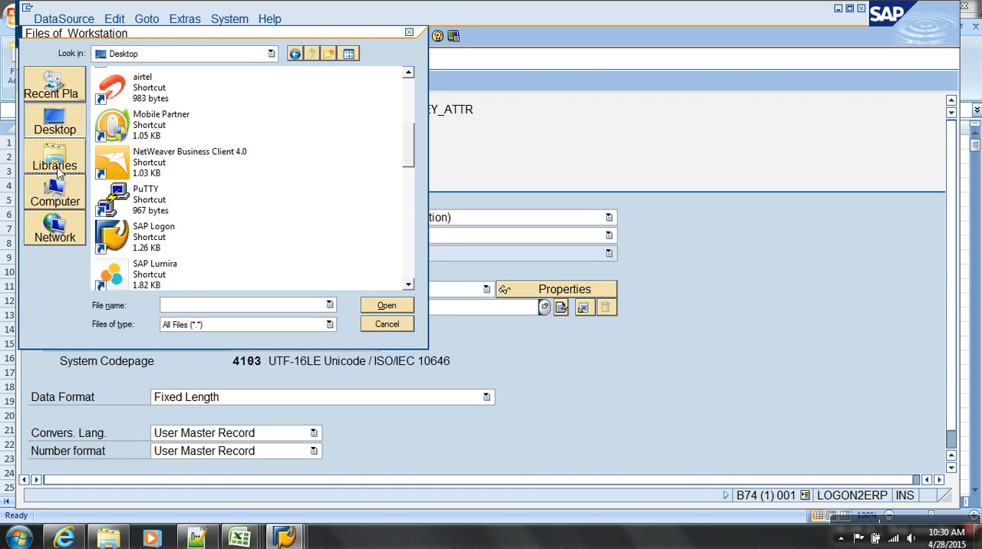
click(54, 193)
double_click(184, 112)
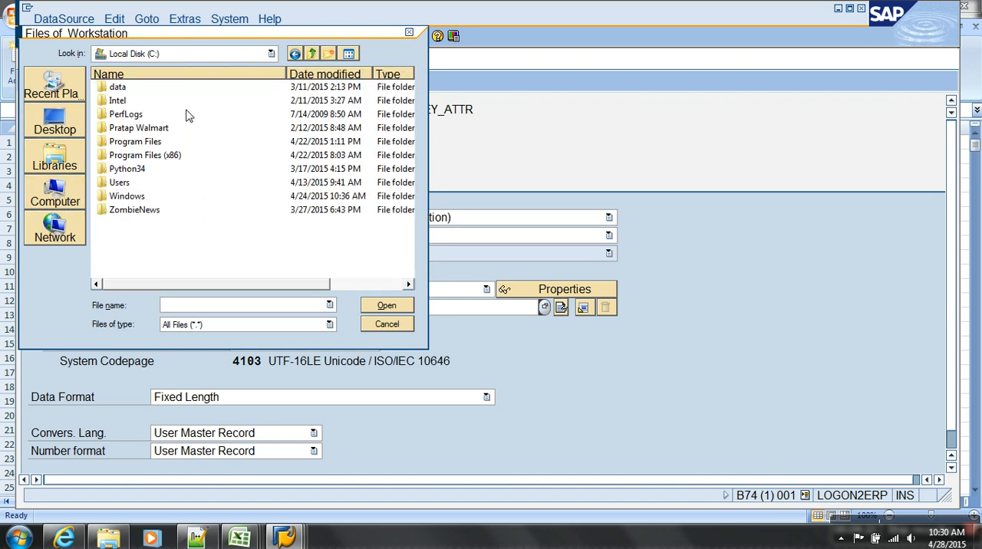
double_click(119, 182)
double_click(119, 89)
click(131, 183)
double_click(131, 183)
double_click(136, 88)
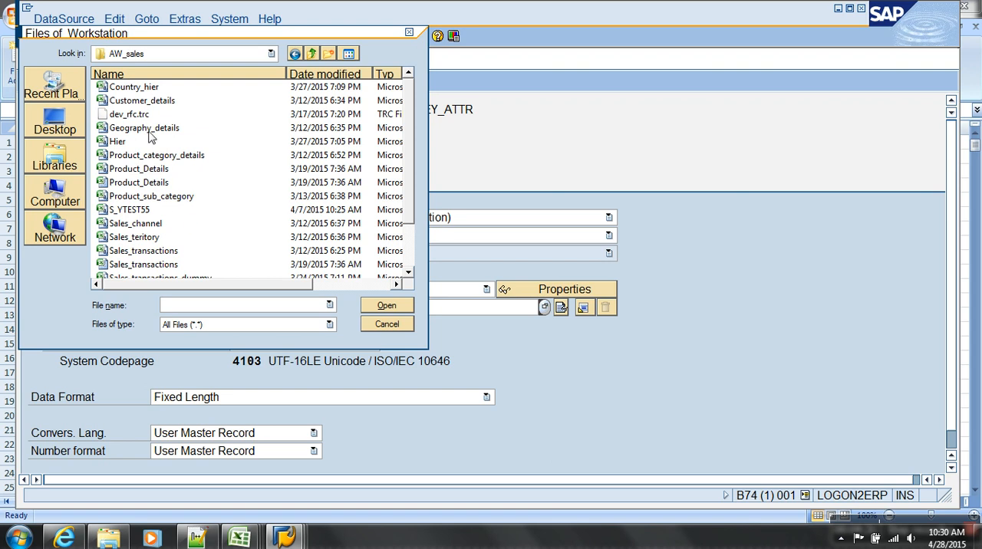
click(149, 131)
click(384, 307)
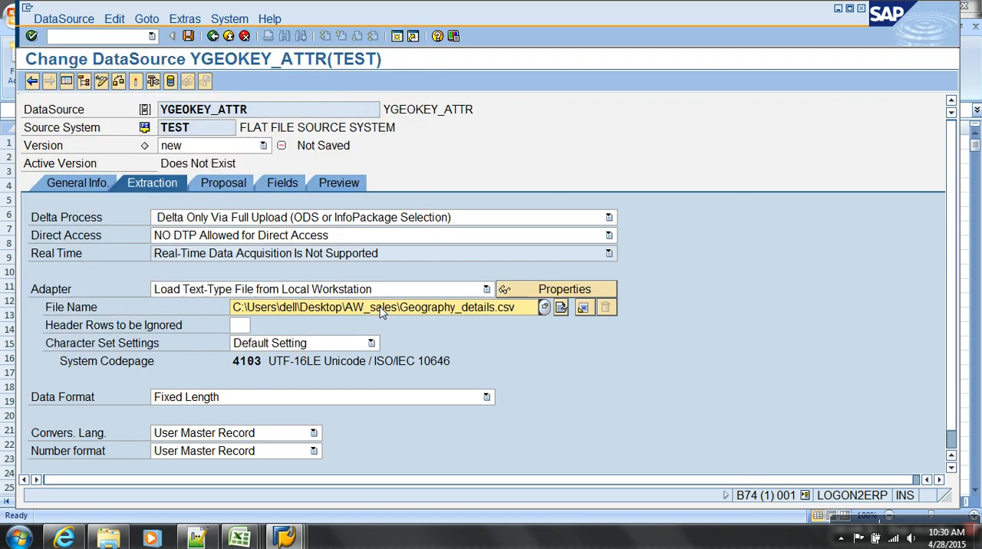
Open Customer_details from the AW_sales folder in Notepad to examine how CSV values are separated, close it and return to the SAP DataSource.
click(247, 327)
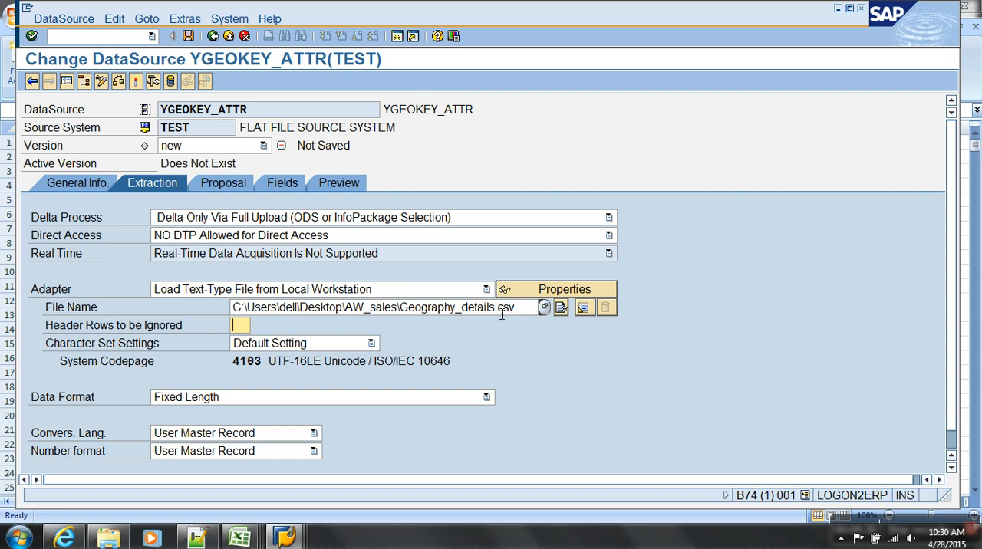
drag(494, 308, 525, 313)
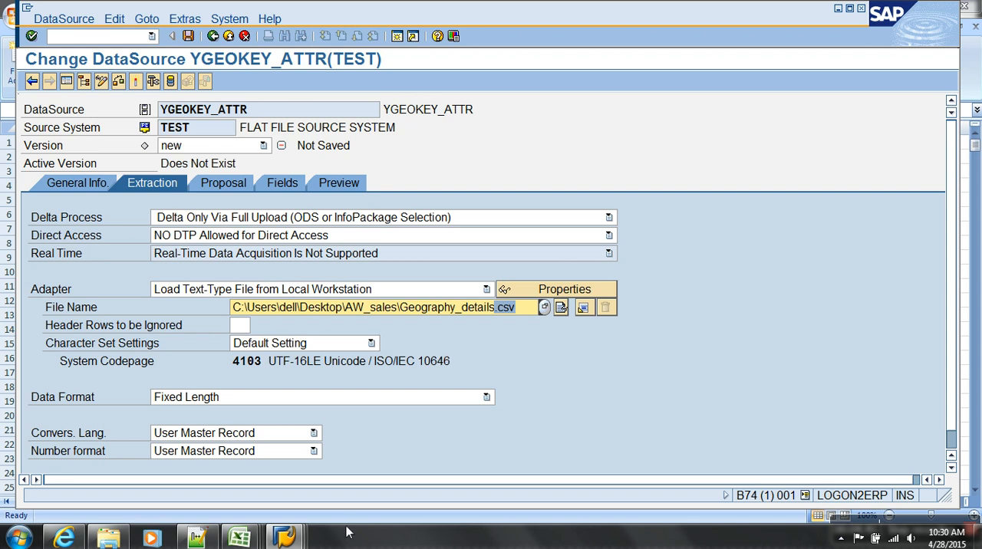
key(super+d)
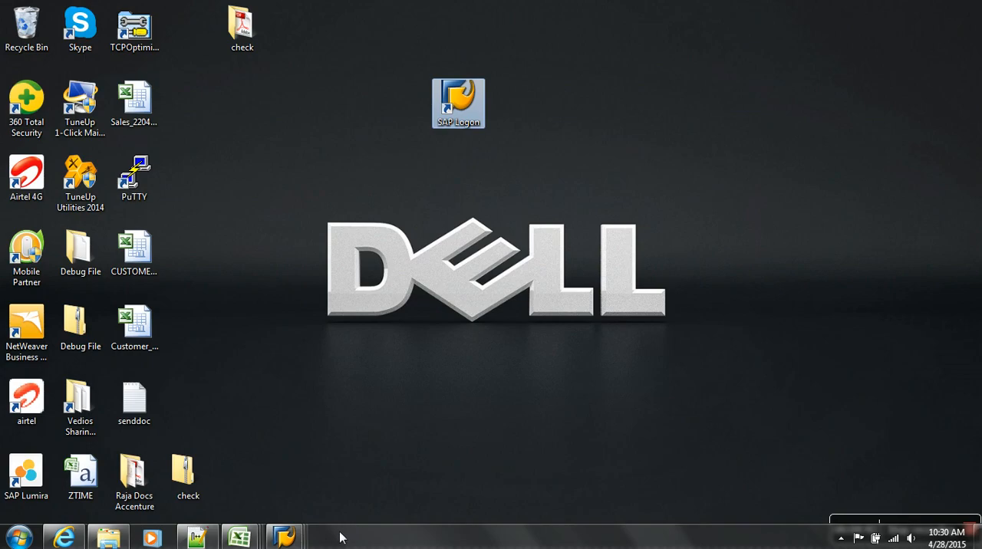
click(115, 538)
right_click(190, 111)
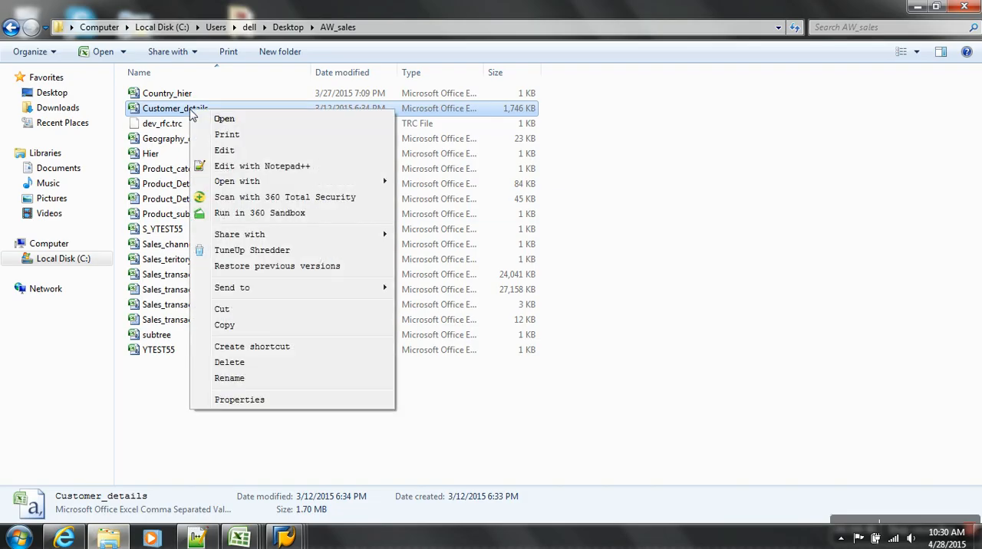
mouse_move(344, 188)
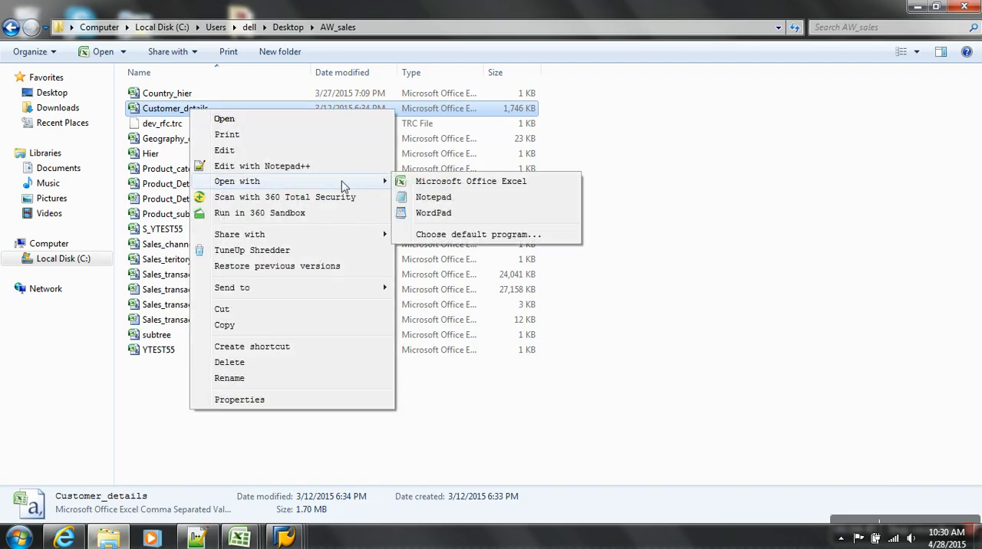
click(441, 197)
double_click(379, 247)
click(421, 258)
click(510, 252)
click(602, 257)
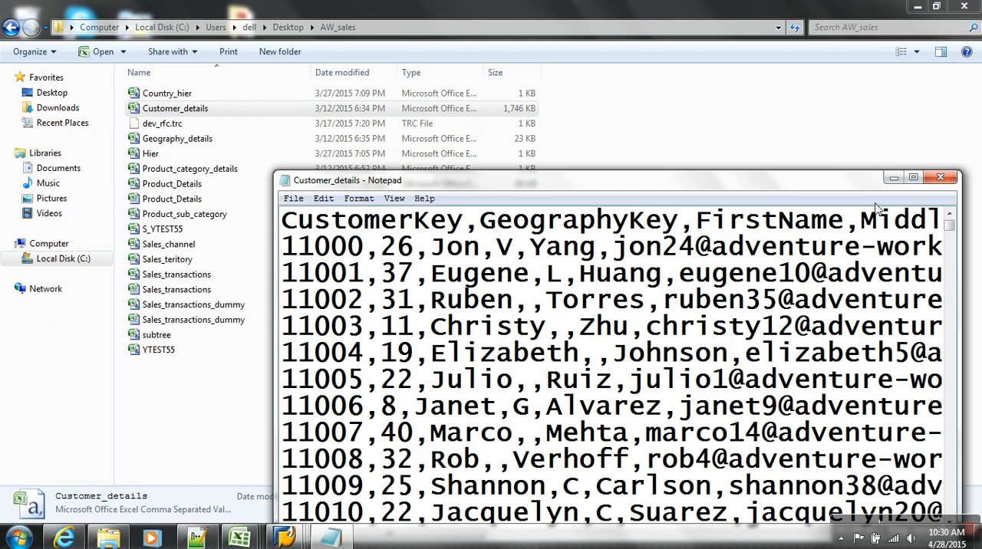
click(937, 179)
mouse_move(284, 537)
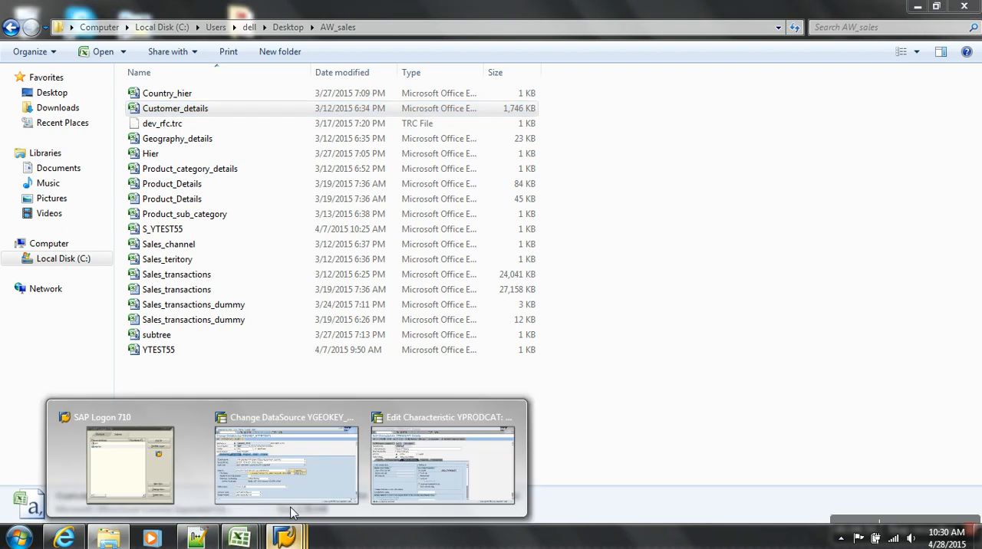
click(329, 484)
Set the header rows to be ignored to 1 and the data format to Separated with Separator (for Example, CSV).
click(251, 327)
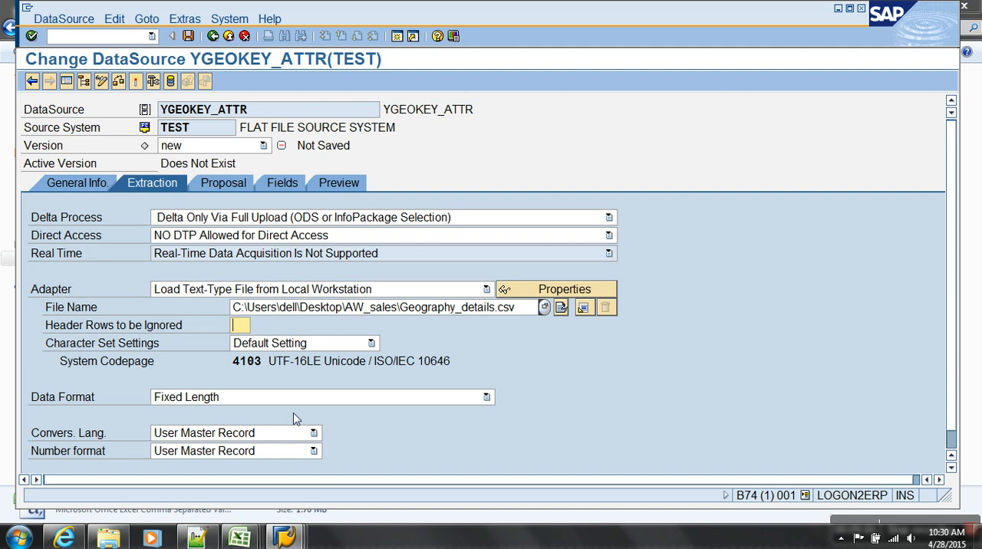
text(1)
click(81, 402)
click(192, 398)
click(215, 424)
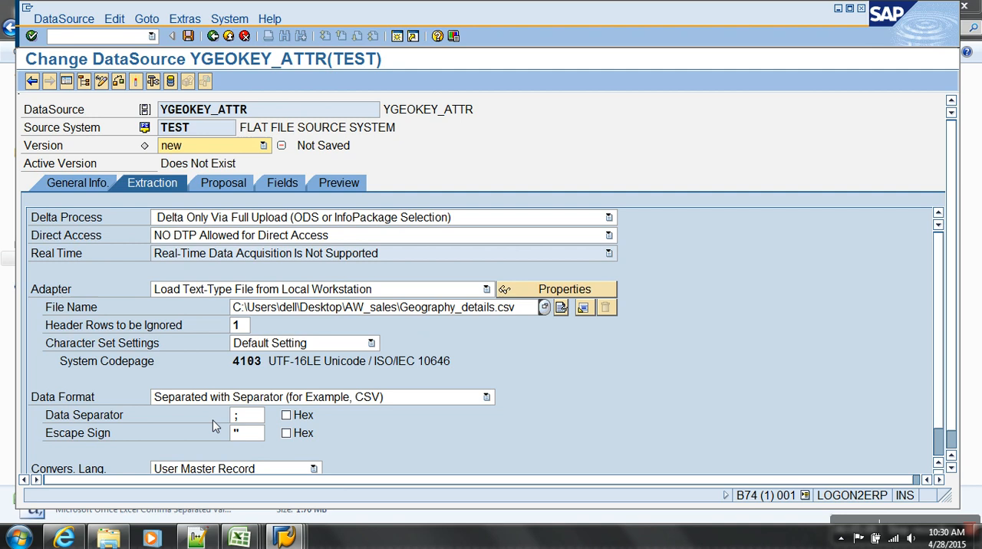
Set the data separator of the CSV file to a comma.
click(254, 419)
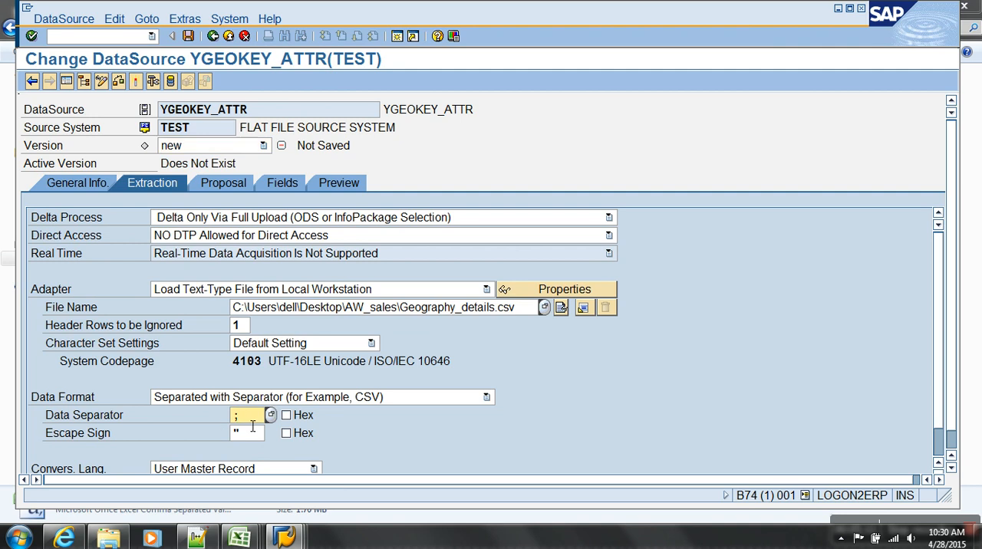
key(BackSpace)
click(252, 427)
Examine the DataSource's field attributes list and recheck its extraction settings.
click(276, 186)
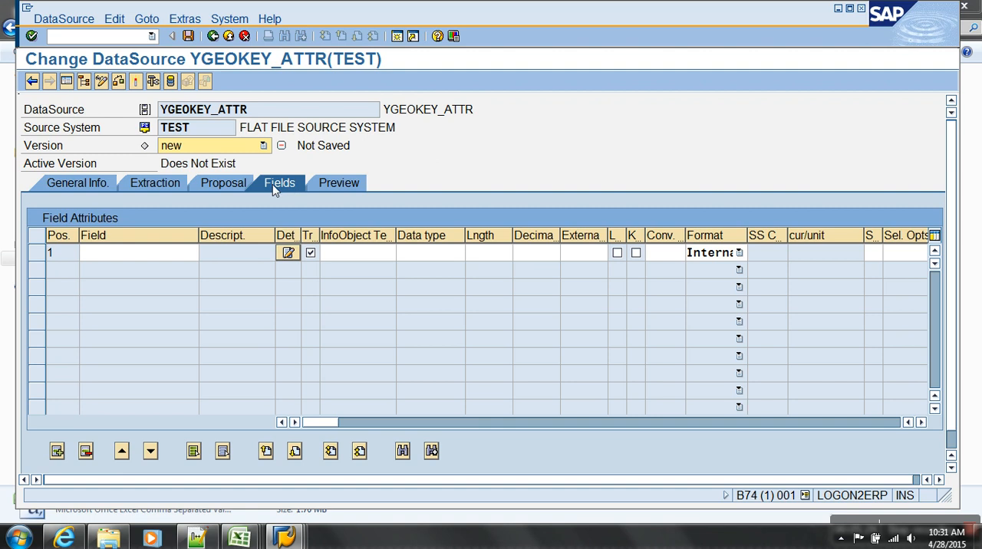
click(338, 254)
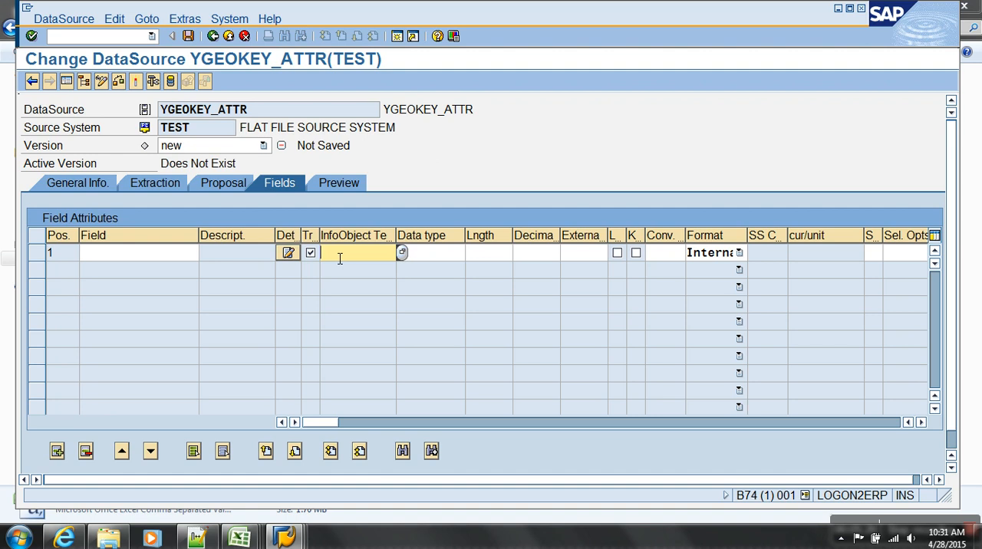
click(156, 190)
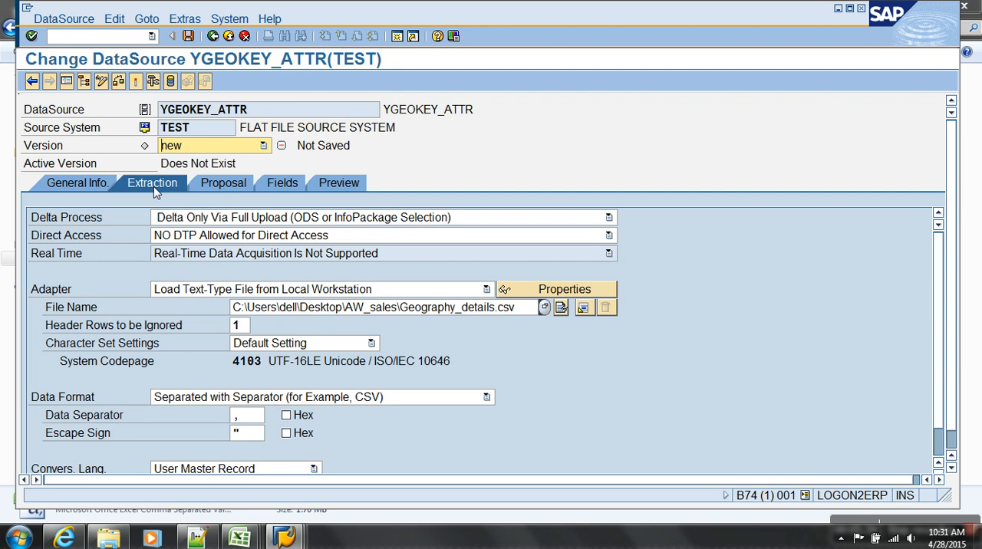
click(274, 184)
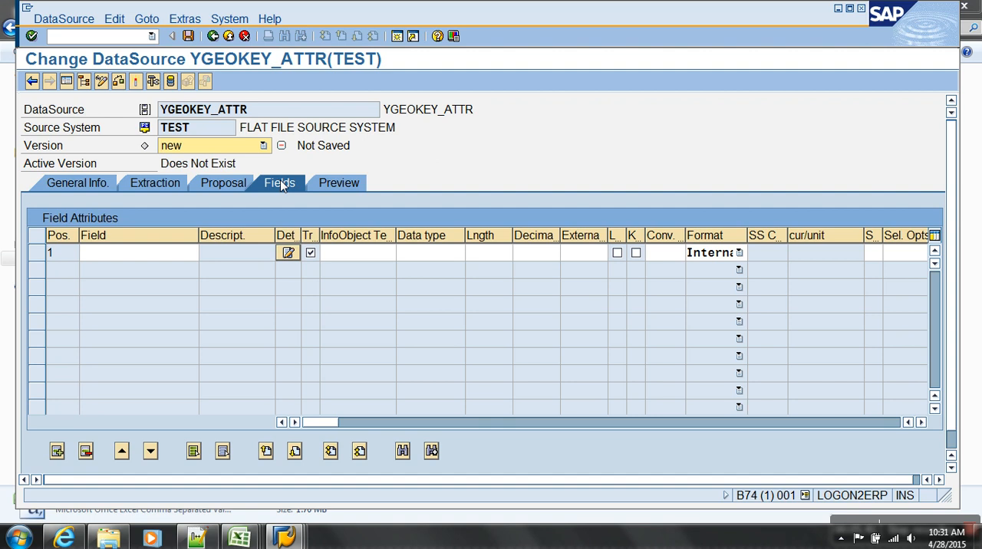
click(343, 264)
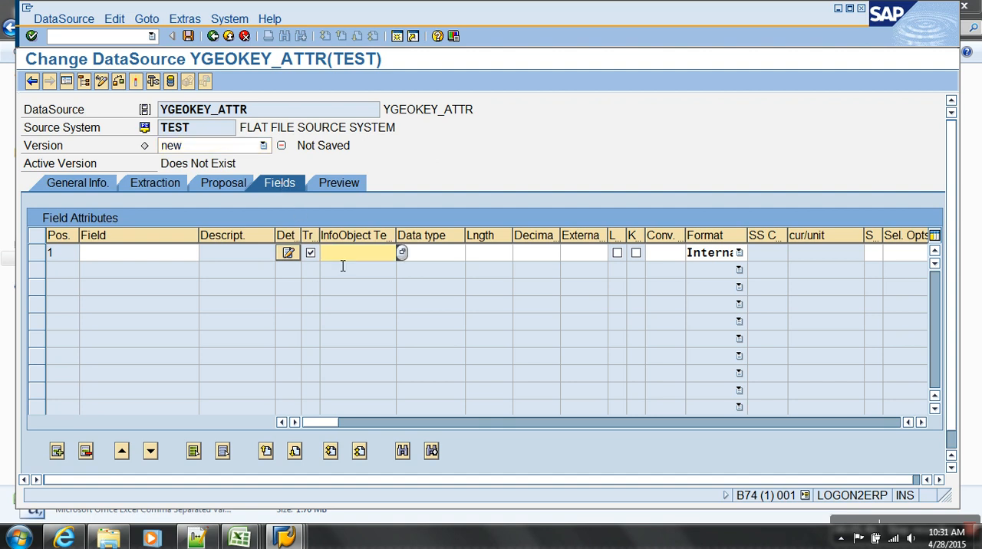
Display the DataSource's proposal settings, close Geography_details.csv in Excel without saving its changes, and return to the SAP DataSource.
click(224, 184)
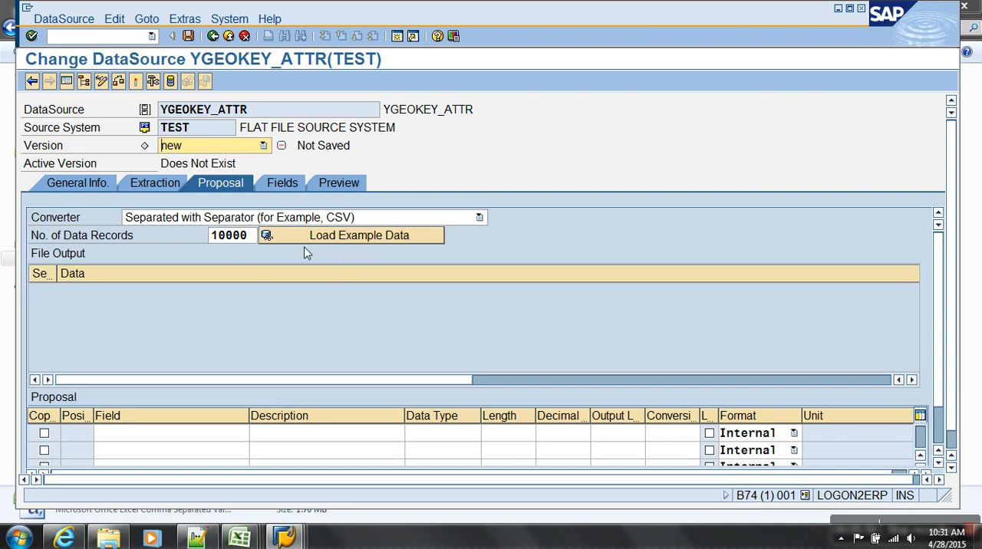
click(245, 541)
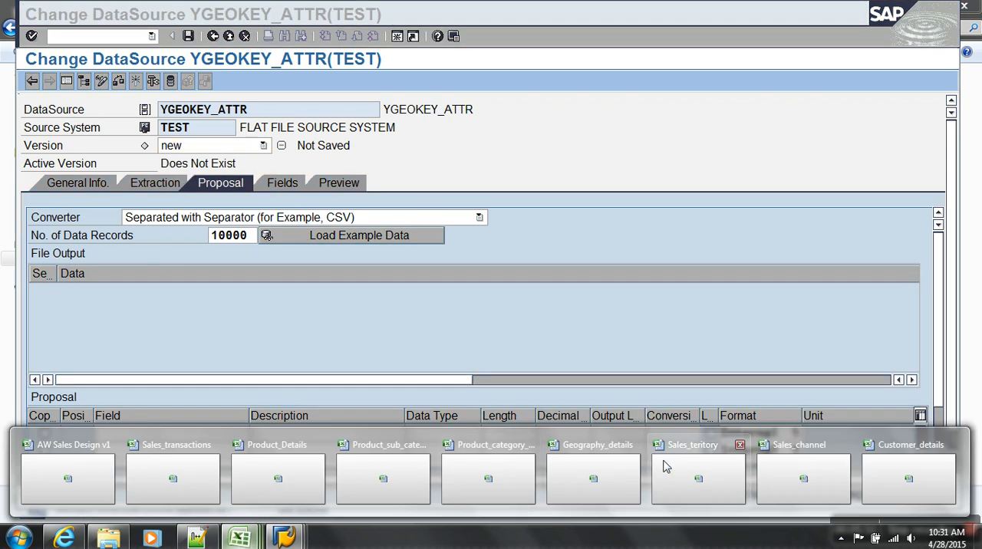
click(634, 445)
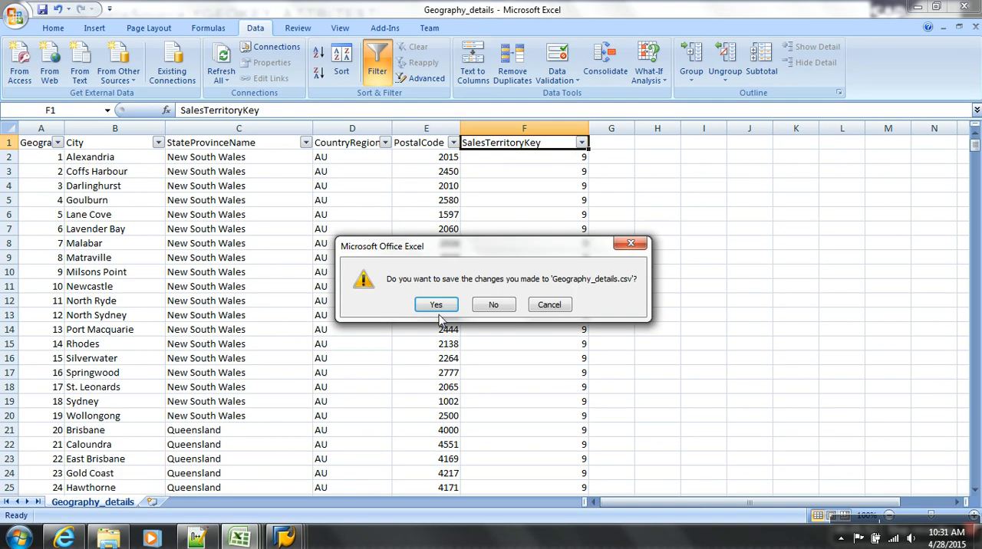
click(491, 305)
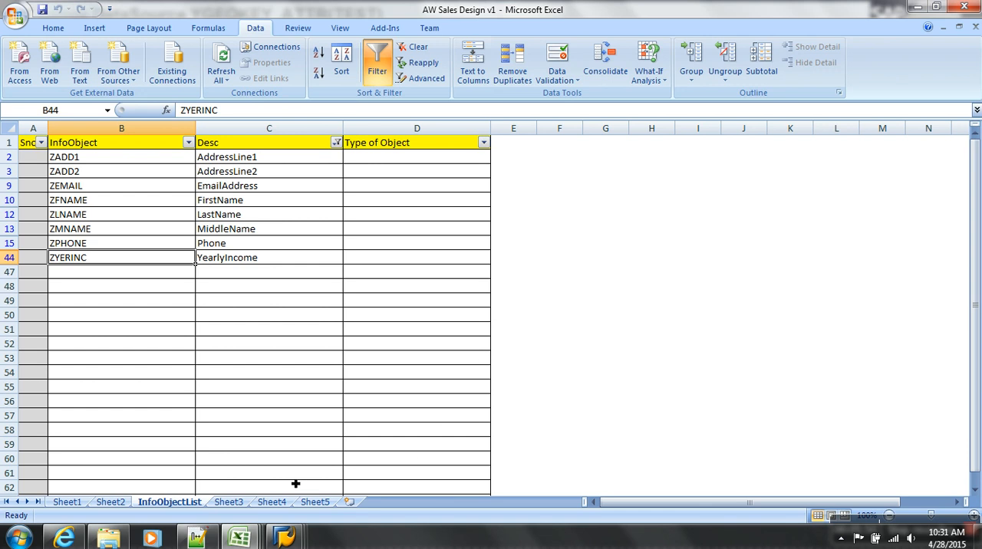
key(super+d)
click(283, 540)
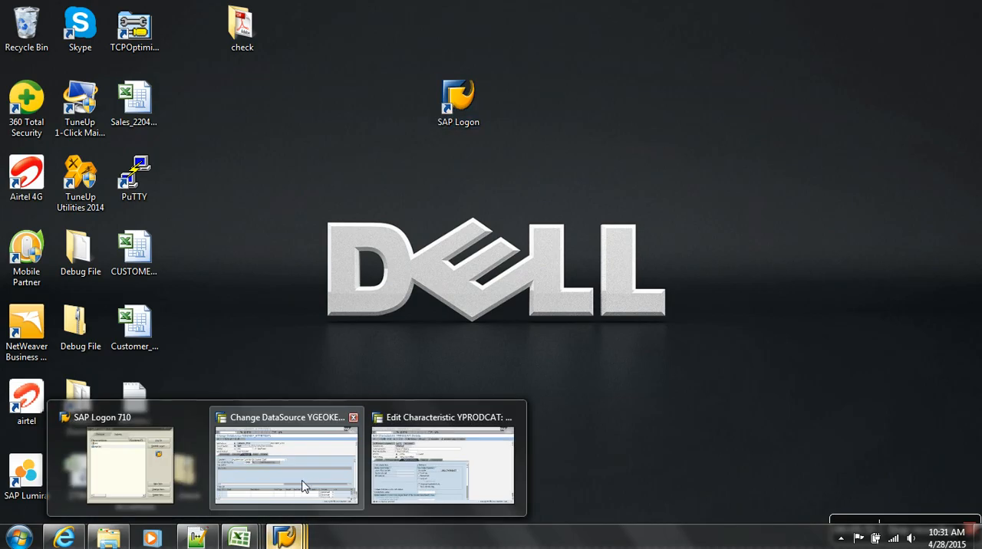
click(304, 487)
Load the example data from the file and look through the proposed fields.
click(313, 239)
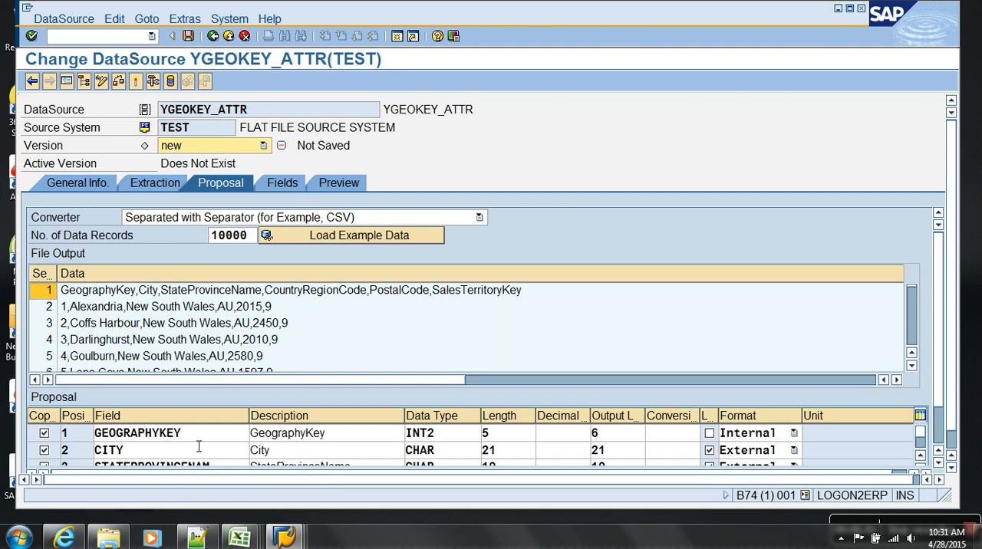
click(82, 308)
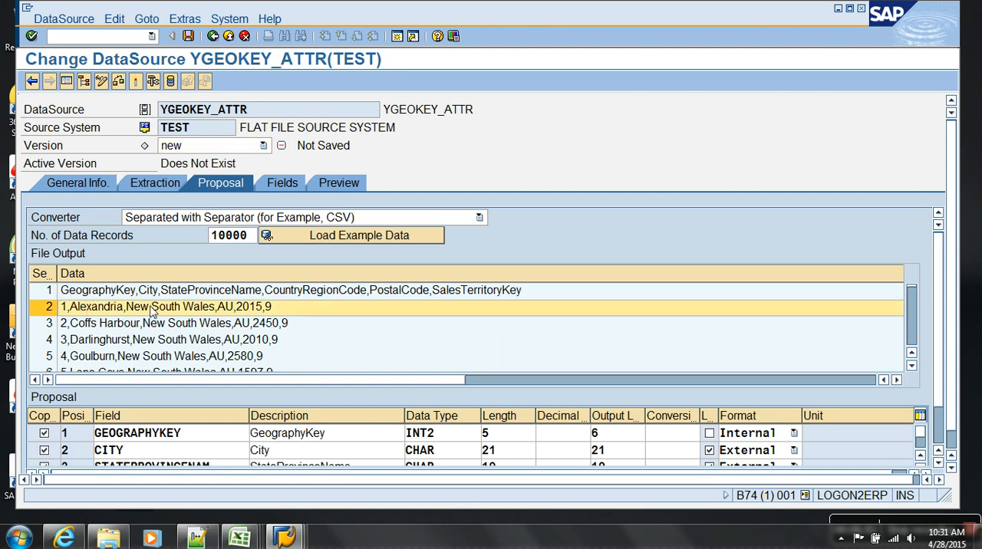
click(134, 441)
scroll(135, 441, down, 1)
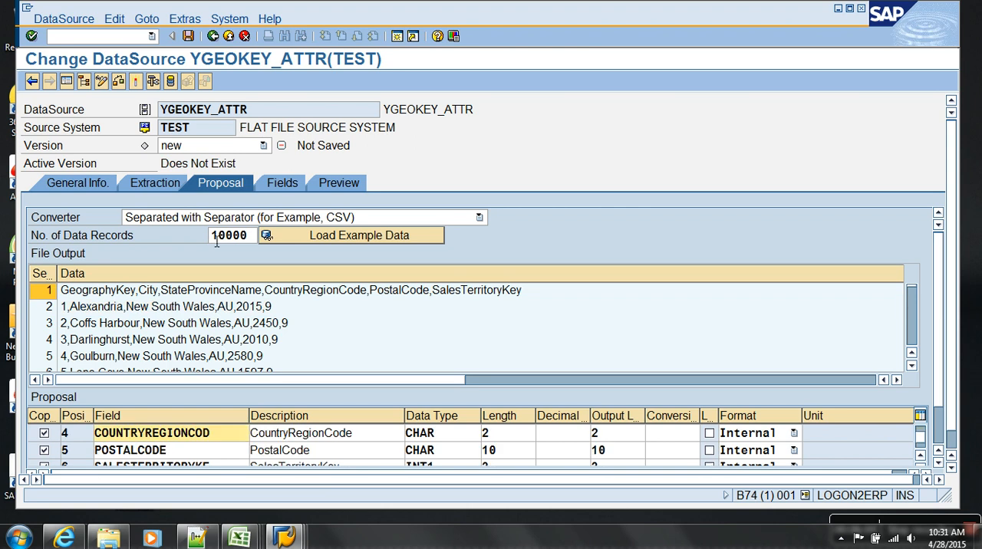
Set the data type of the GEOGRAPHYKEY and SALESTERRITORYKE fields to CHAR in the field attributes.
click(281, 183)
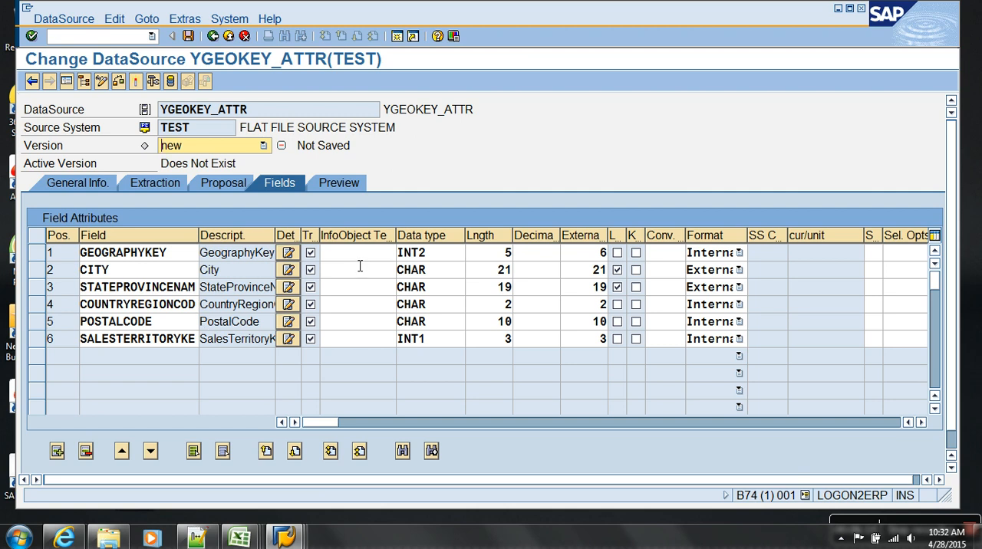
click(441, 258)
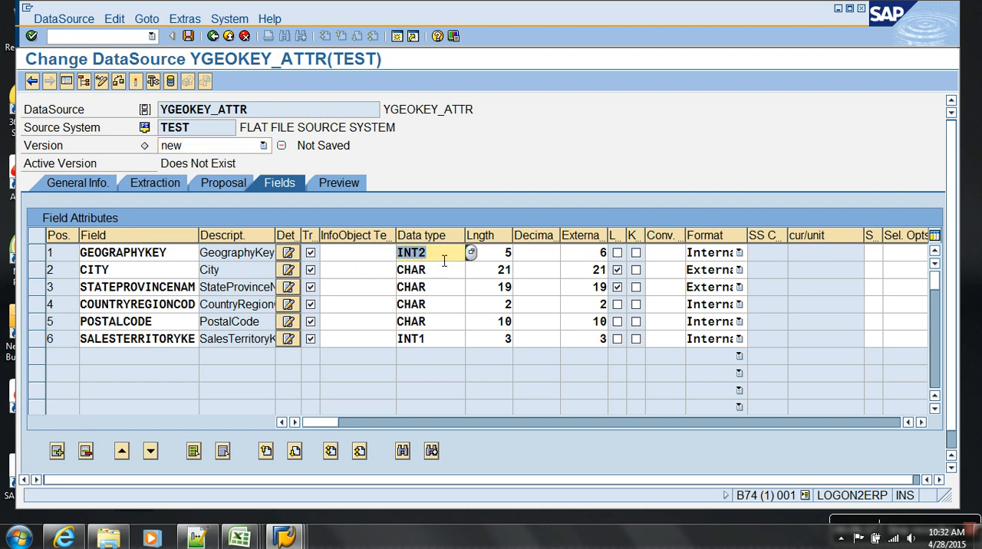
text(CHAR)
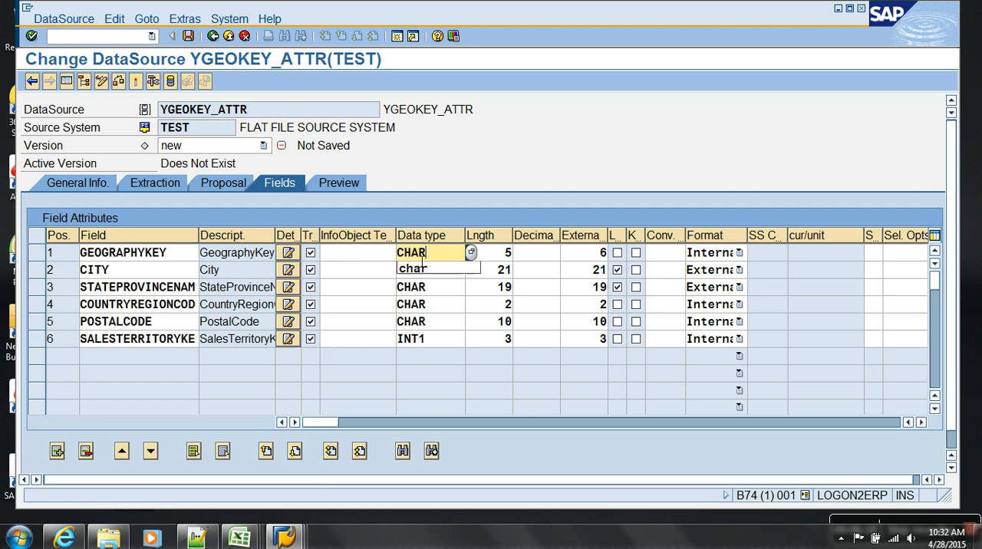
click(462, 273)
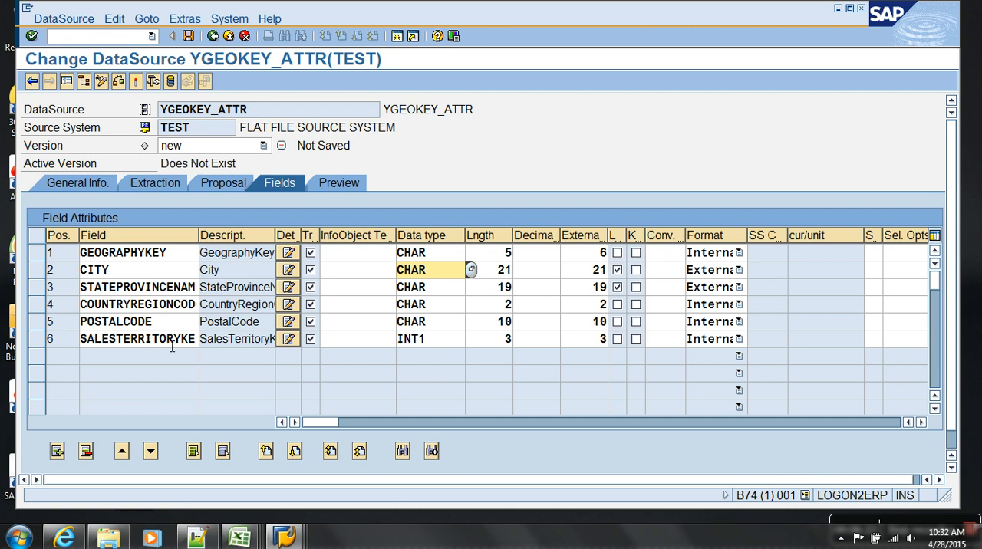
double_click(445, 344)
text(CHAR)
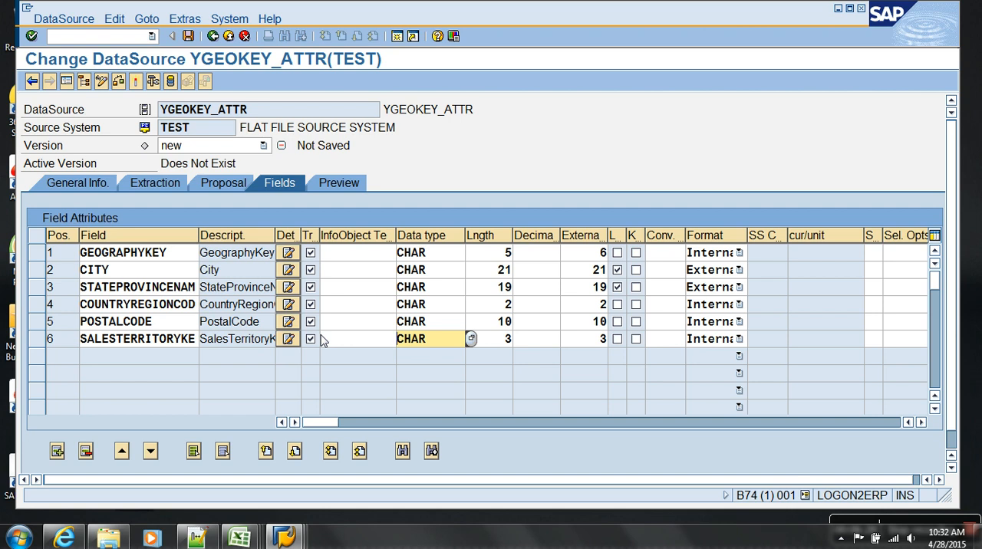
View the list of possible data types for the GEOGRAPHYKEY field and close it without choosing one.
click(128, 255)
click(452, 253)
click(471, 253)
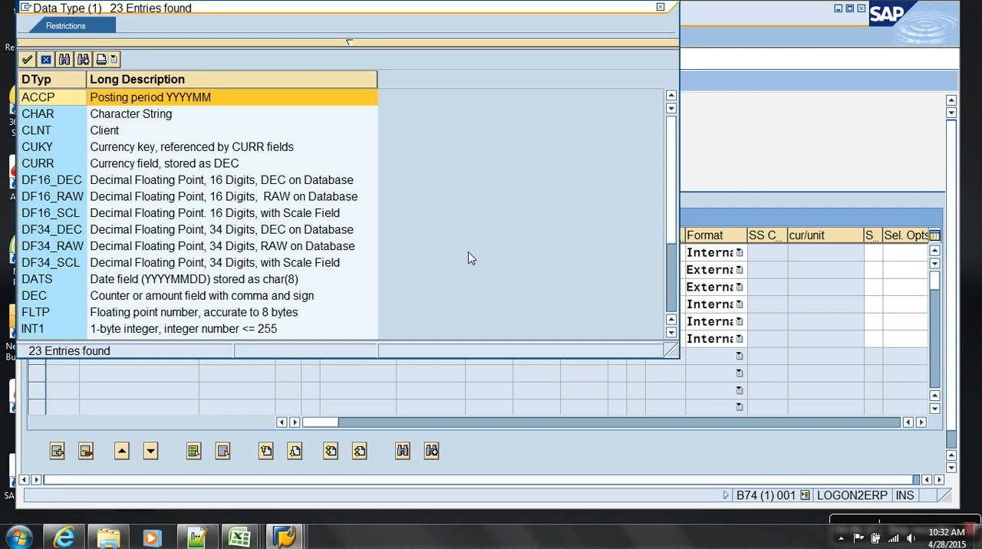
click(46, 60)
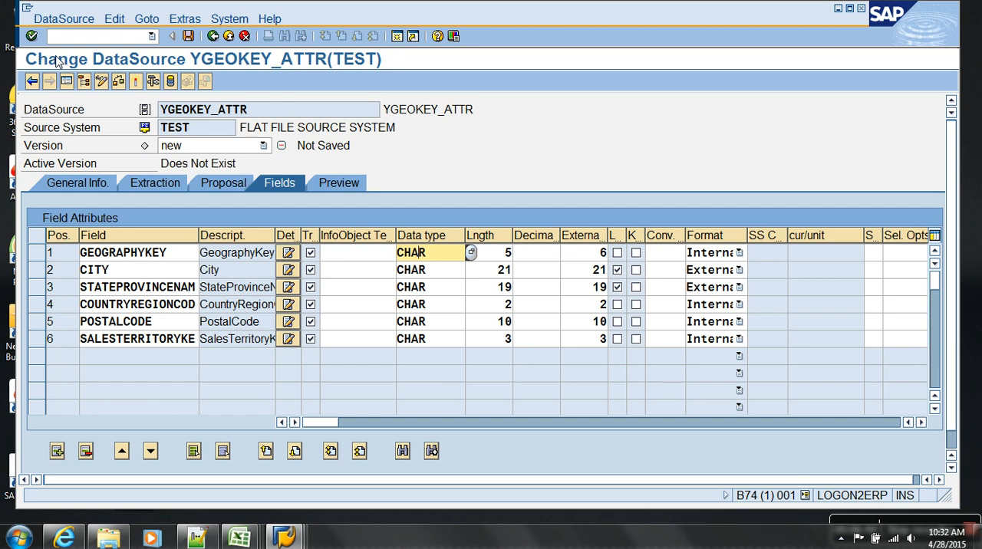
Examine the field positions 1 to 6 and the order of the fields in the DataSource.
click(54, 254)
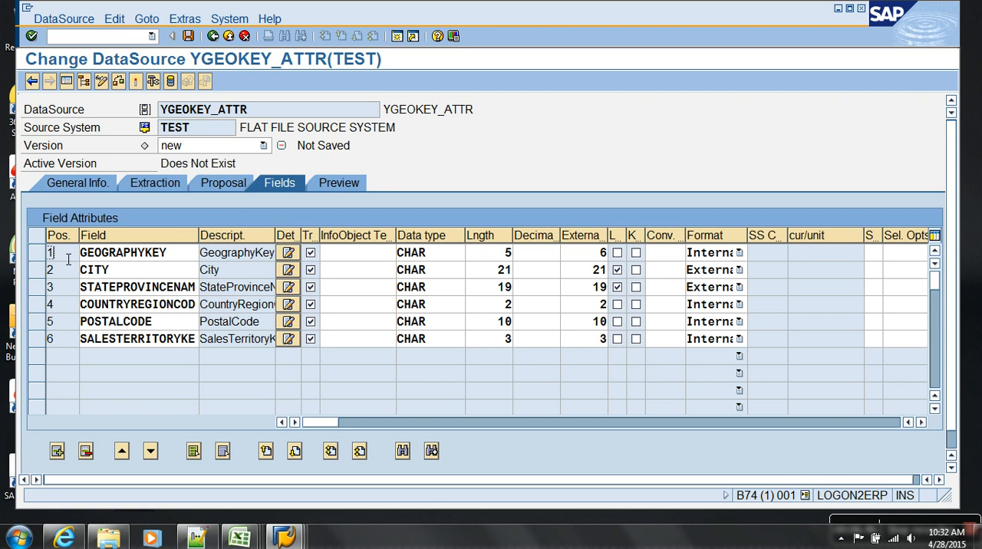
click(70, 271)
click(70, 290)
click(69, 308)
click(68, 323)
click(167, 256)
click(74, 275)
click(65, 304)
click(69, 322)
click(68, 341)
Activate the DataSource, accept the activation log, and read the preview data for 10000 records.
click(137, 82)
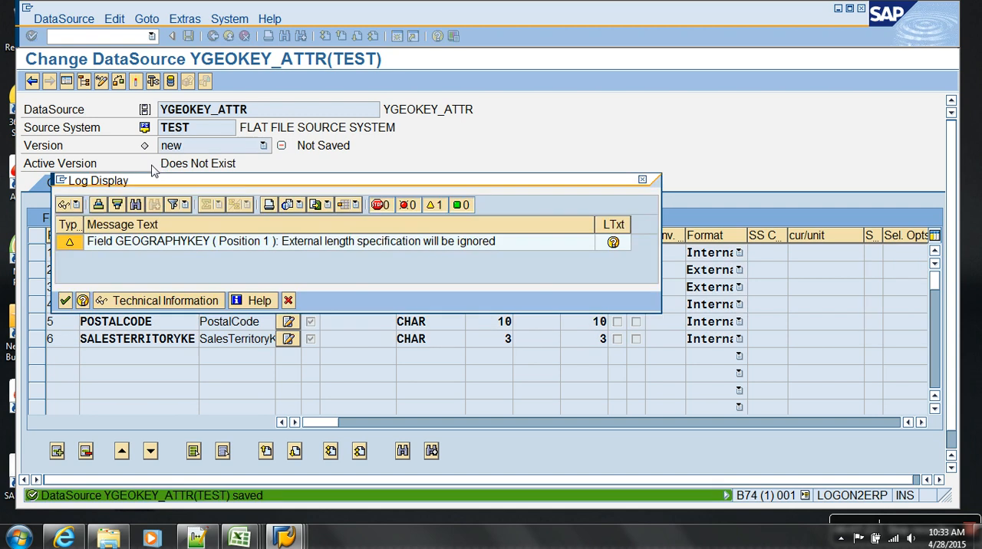
click(66, 300)
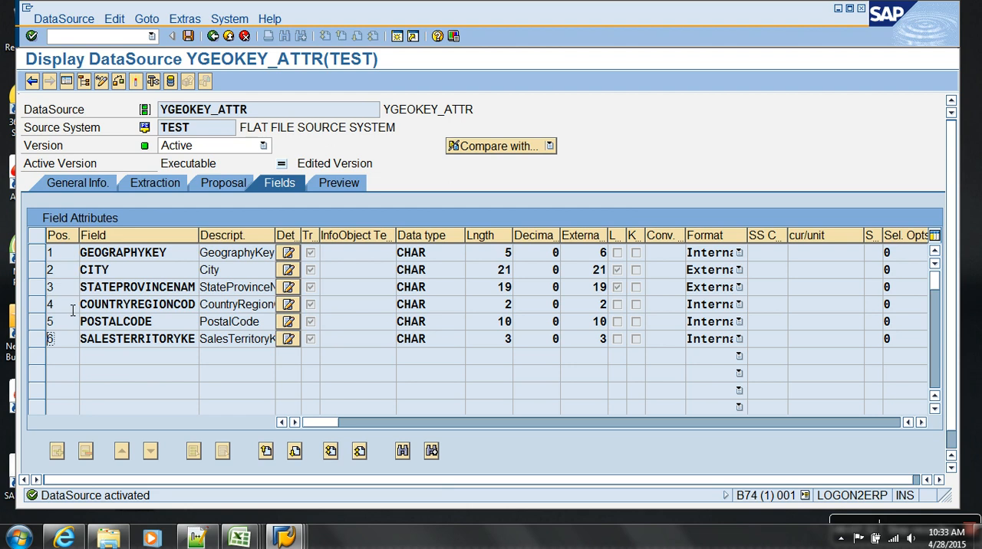
click(343, 182)
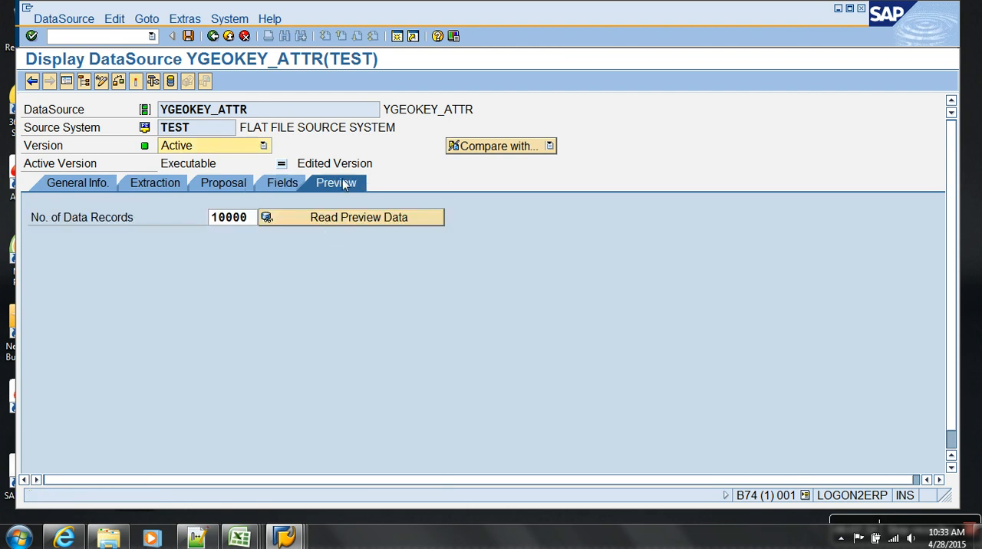
click(324, 220)
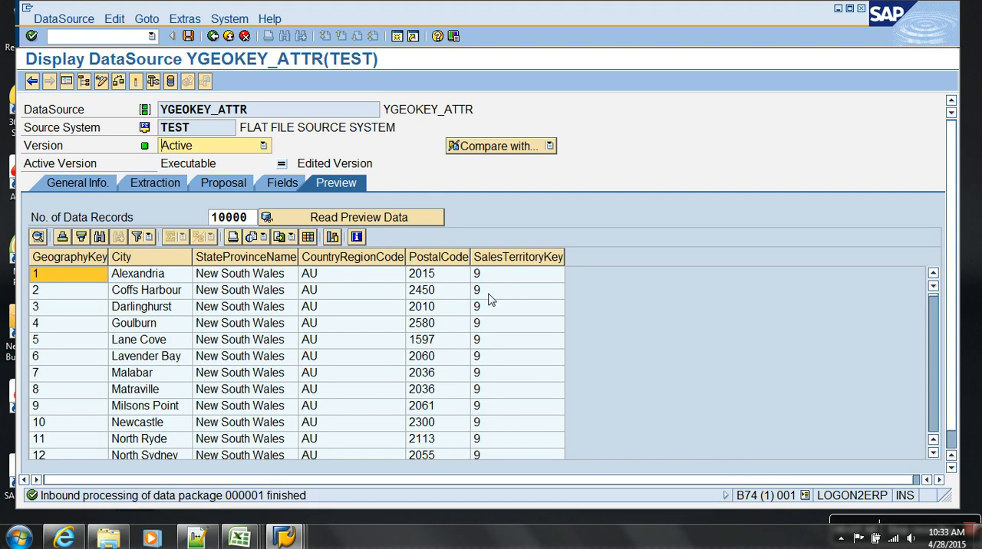
Return to the Data Warehousing Workbench and select Geography Key (Attributes) in the favorites.
click(228, 36)
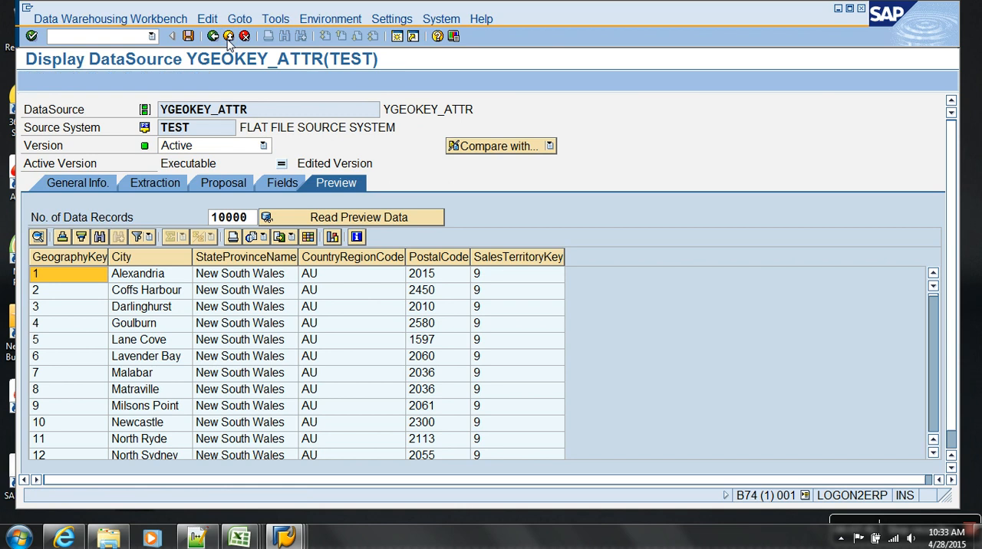
click(623, 392)
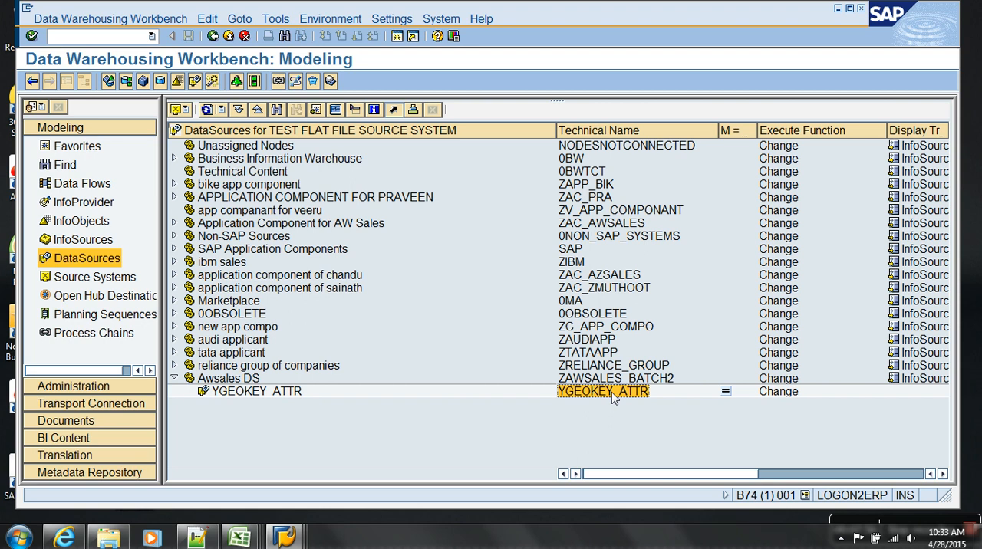
click(89, 151)
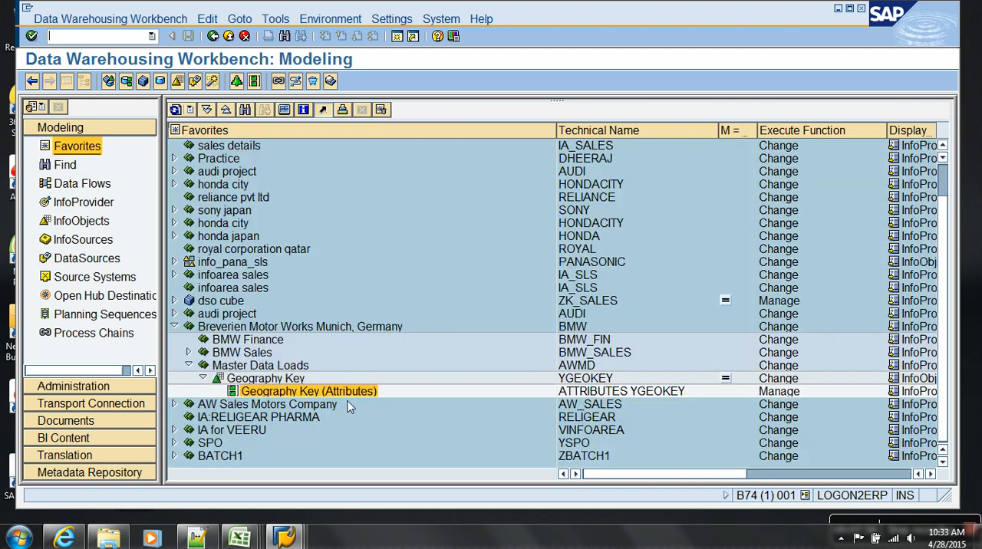
click(333, 395)
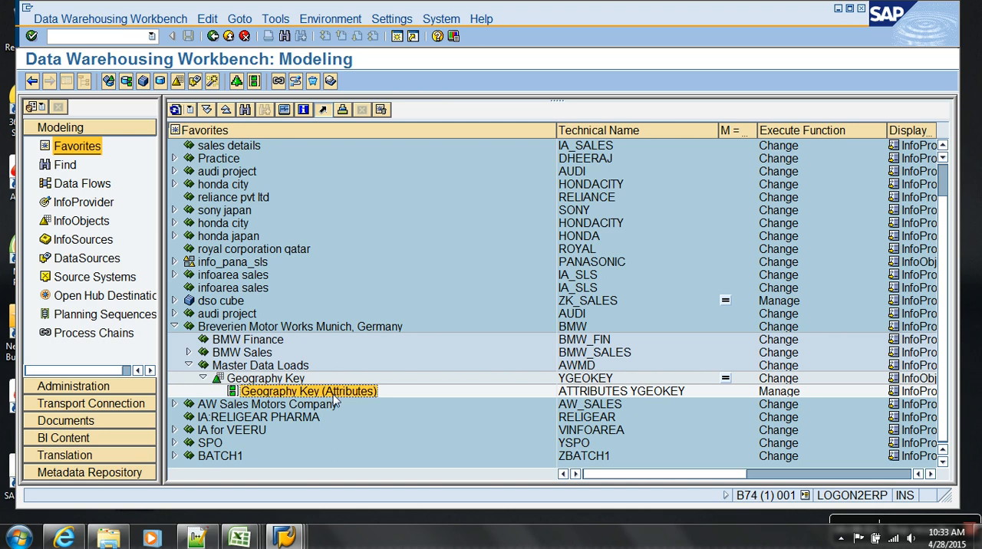
Remove the entries from Reliance Group of Companies through the audi project above Breverien Motor Works from the favorites.
click(236, 315)
key(shift+Up)
key(shift+Up)
key(shift+Up)
key(shift+Up)
key(shift+Up)
key(shift+Up)
key(shift+Up)
key(shift+Up)
key(shift+Up)
key(shift+Up)
key(shift+Up)
key(shift+Up)
key(shift+Up)
key(shift+Up)
key(shift+Up)
key(shift+Up)
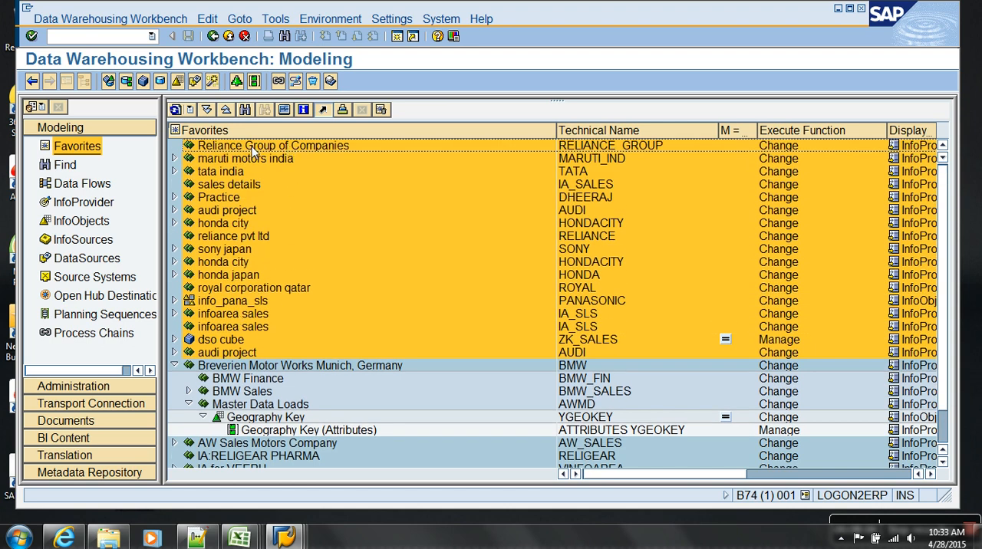
right_click(253, 151)
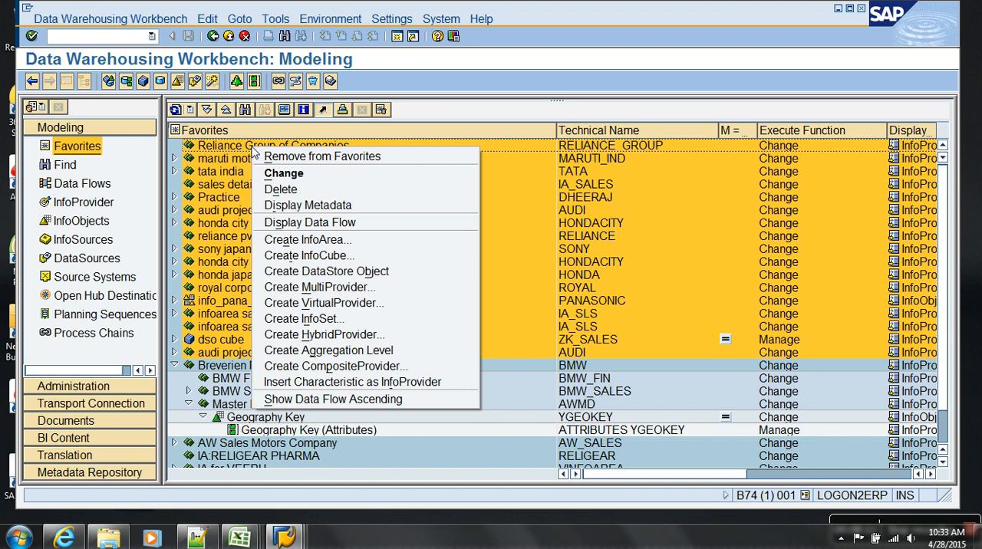
click(282, 157)
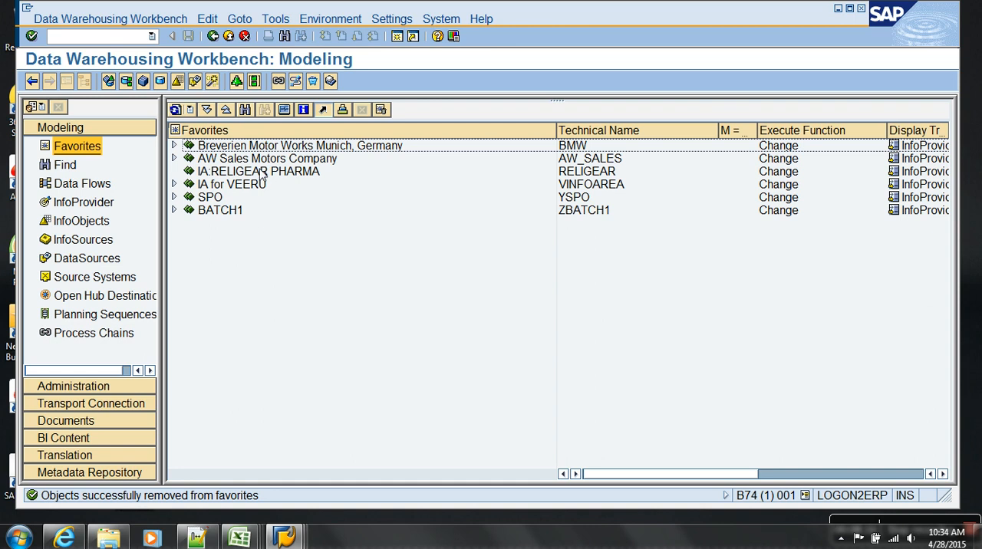
Remove the three consecutive entries from IA:RELIGEAR PHARMA through SPO from the favorites, keeping BATCH1.
click(559, 319)
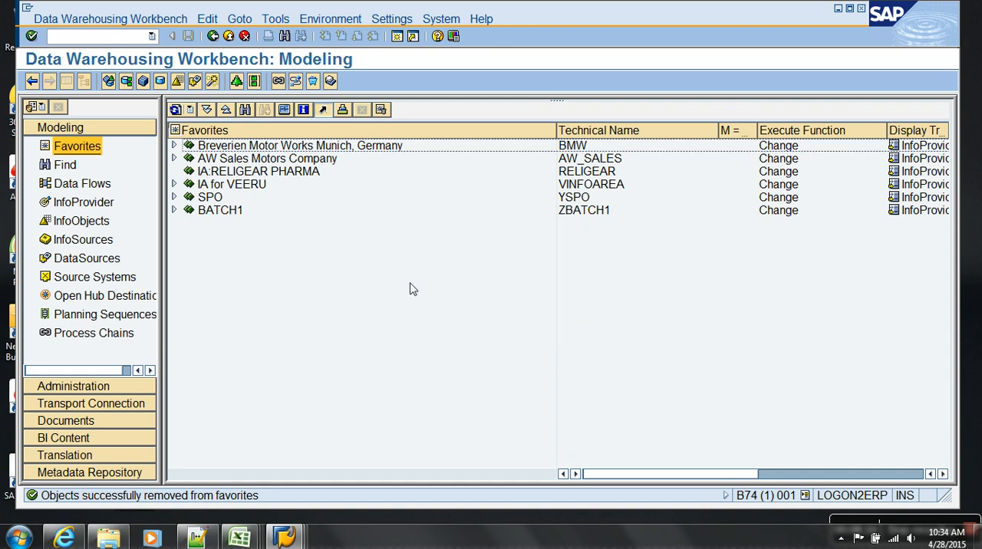
click(226, 160)
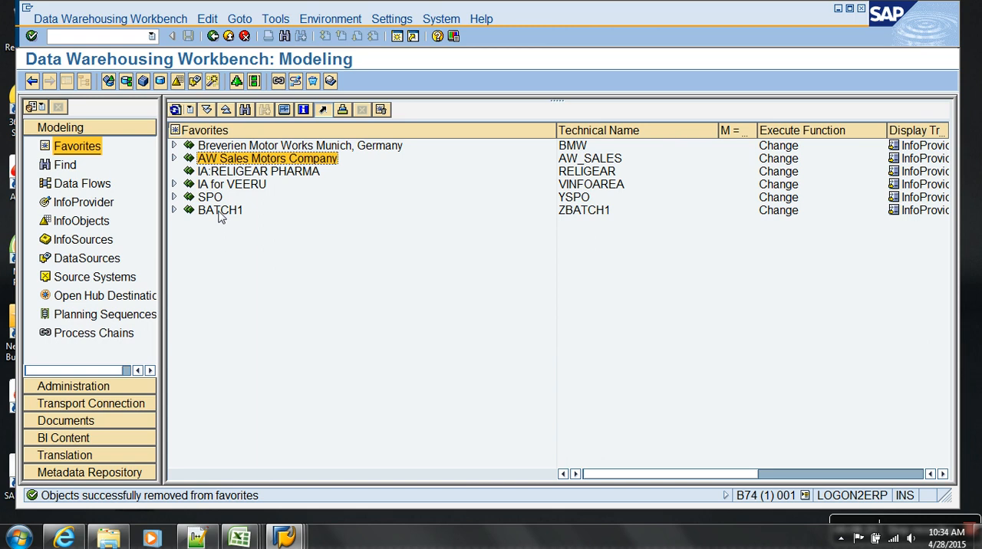
click(230, 172)
shift+click(223, 212)
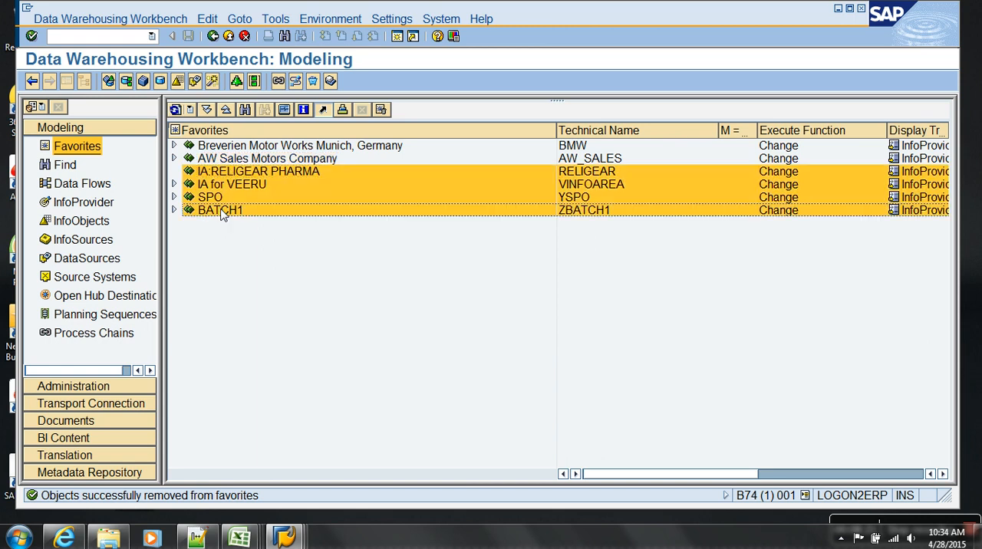
click(221, 198)
shift+click(228, 173)
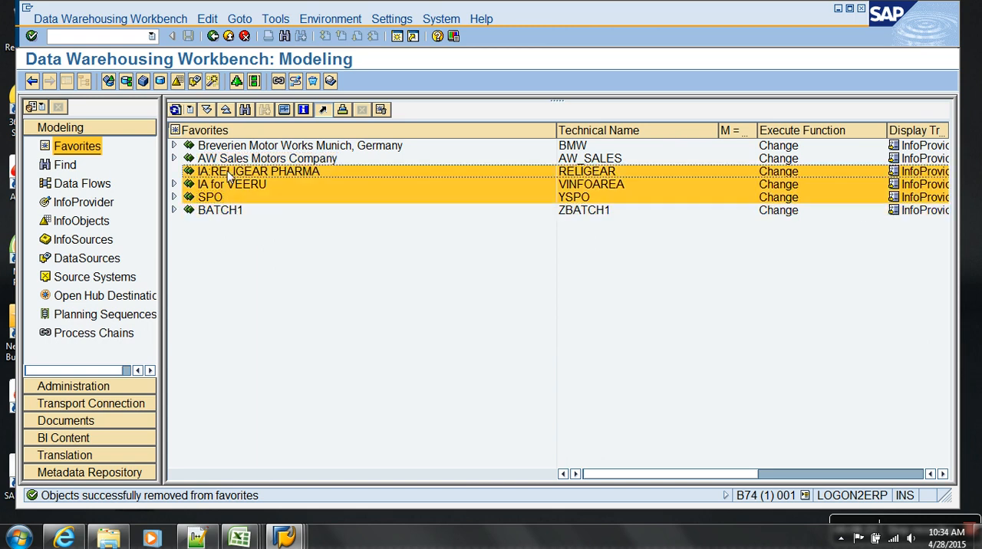
right_click(229, 173)
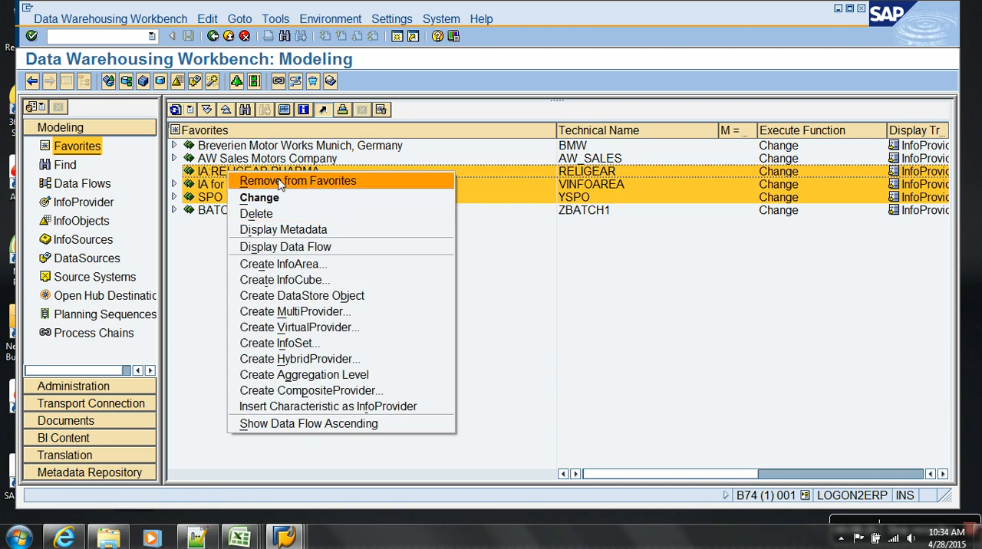
click(277, 179)
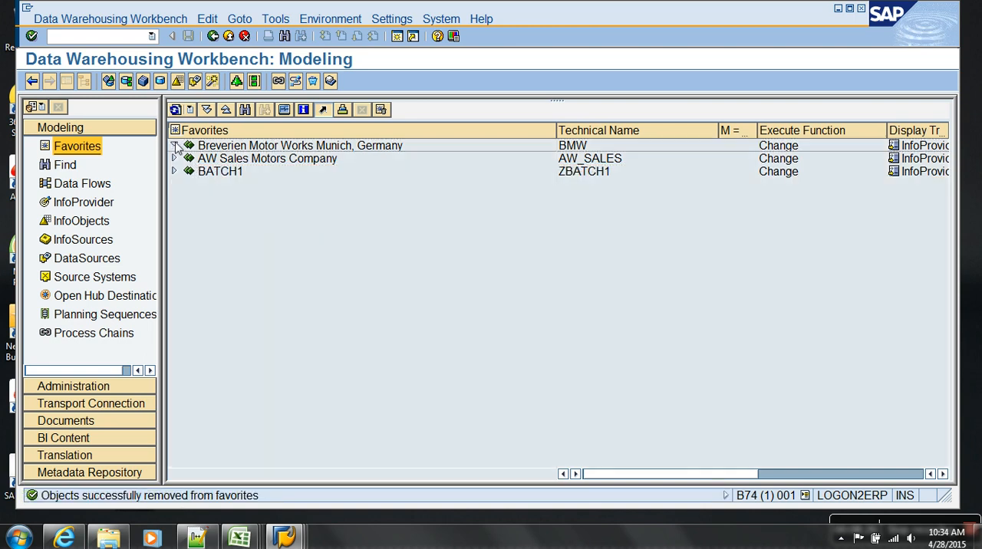
Start creating a transformation for Geography Key (Attributes) under Master Data Loads in Breverien Motor Works Munich, Germany.
click(174, 146)
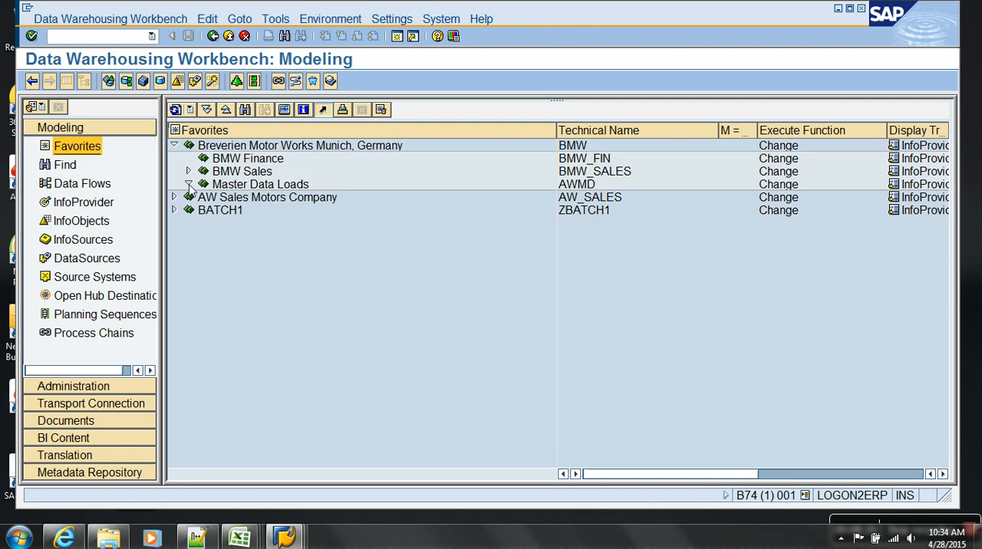
click(188, 184)
click(203, 197)
click(264, 199)
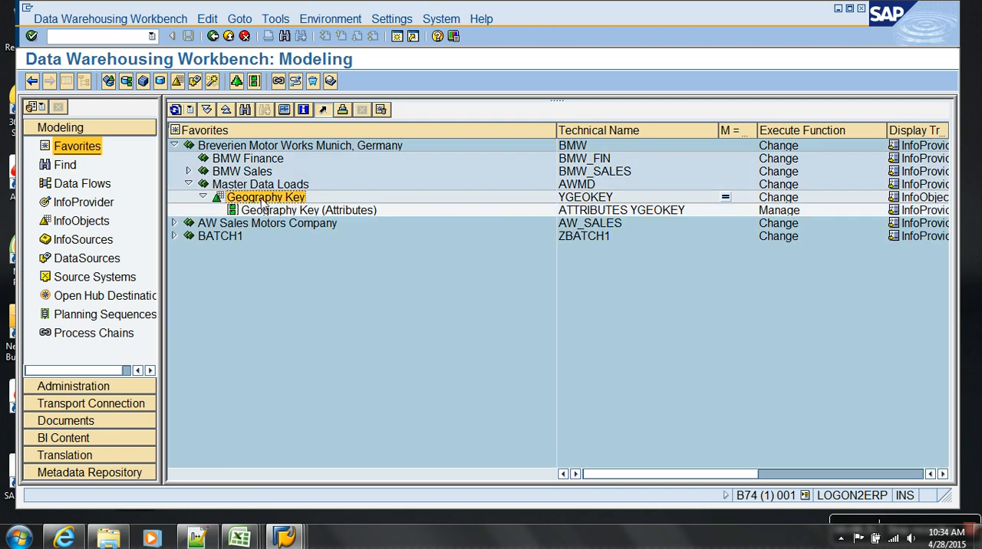
click(265, 216)
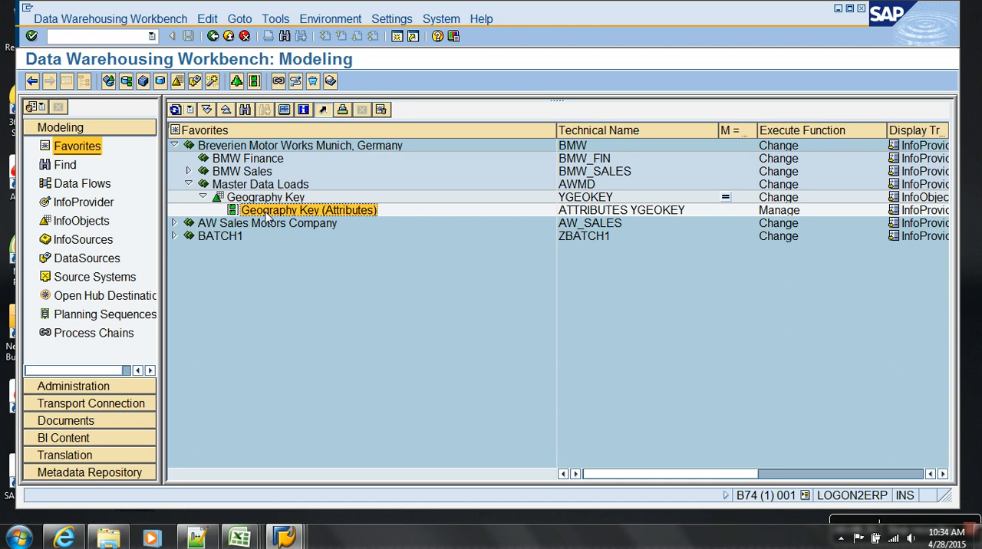
right_click(267, 218)
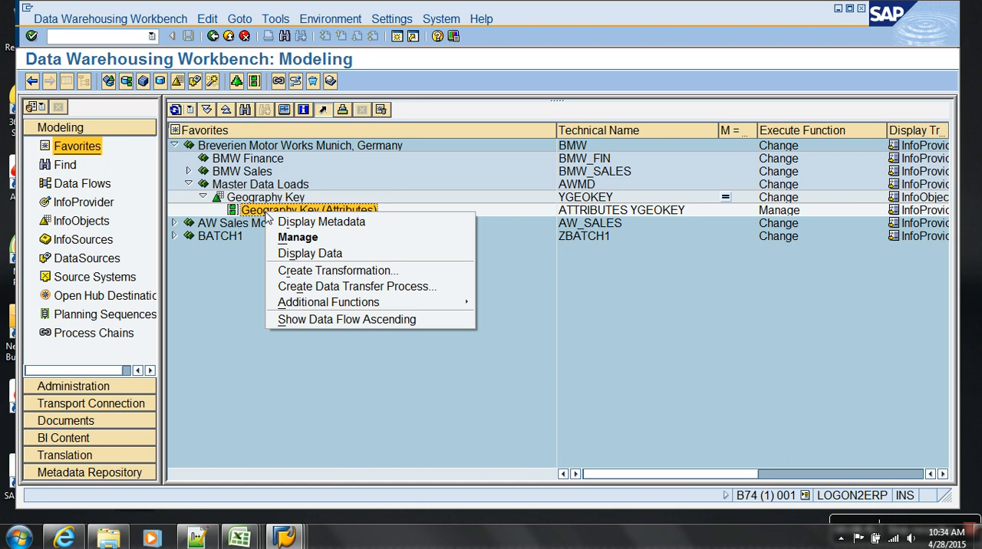
click(316, 271)
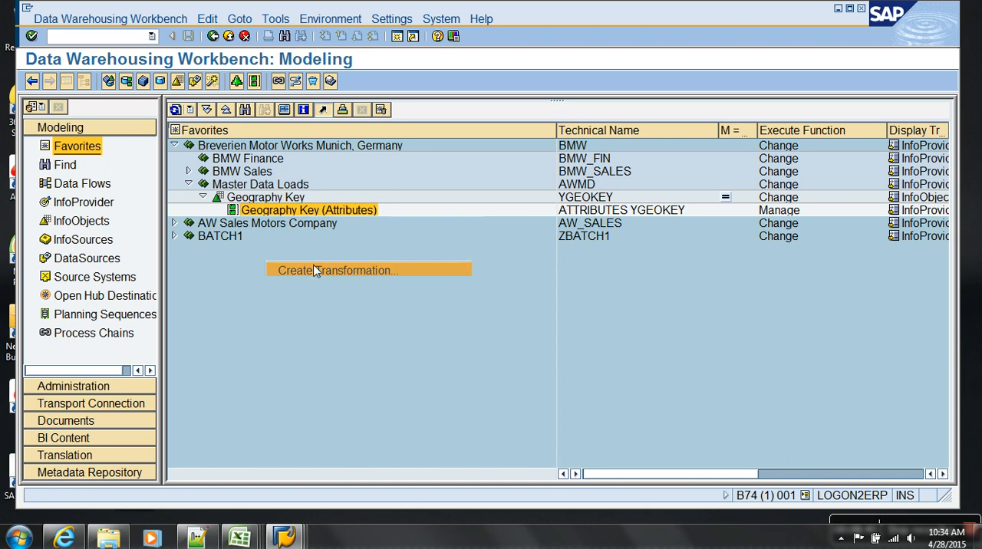
double_click(461, 214)
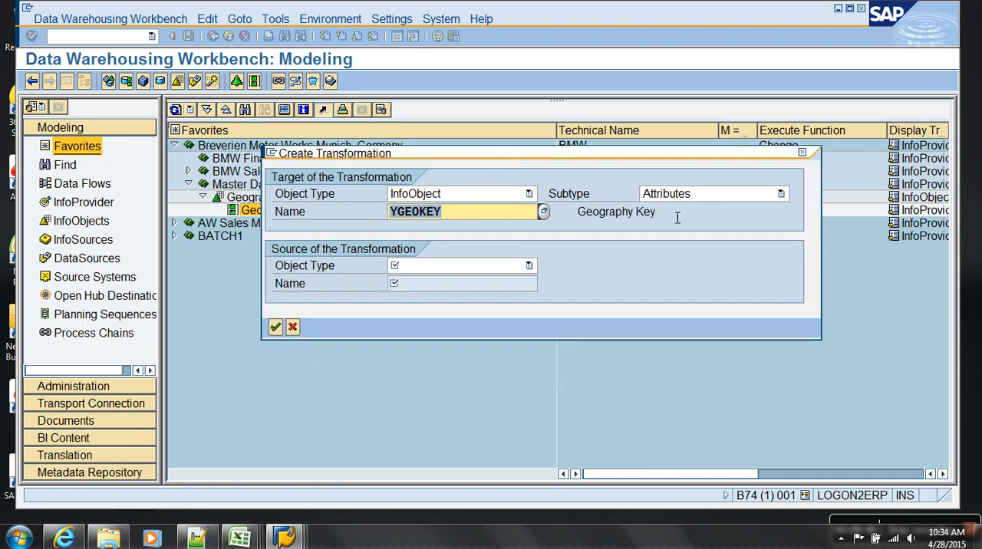
Create the transformation with source object type DataSource, DataSource YGEOKEY_ATTR and flat file source system TEST.
click(411, 270)
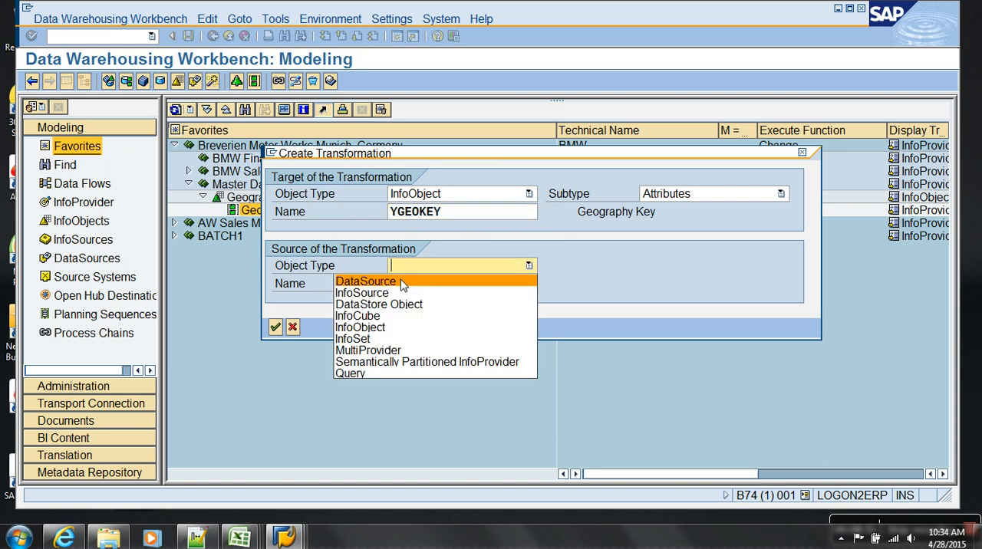
click(401, 281)
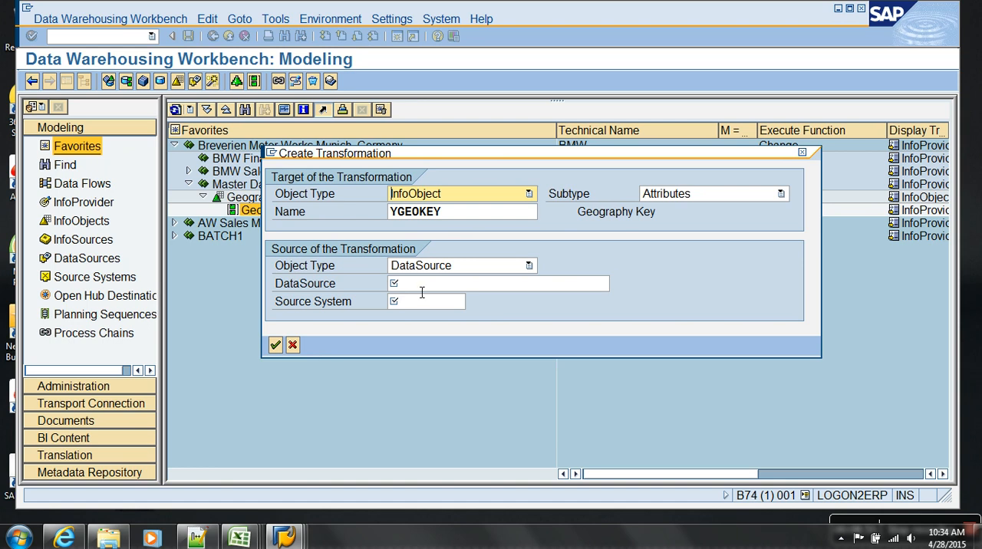
click(421, 292)
text(YGEOKEY_ATTR)
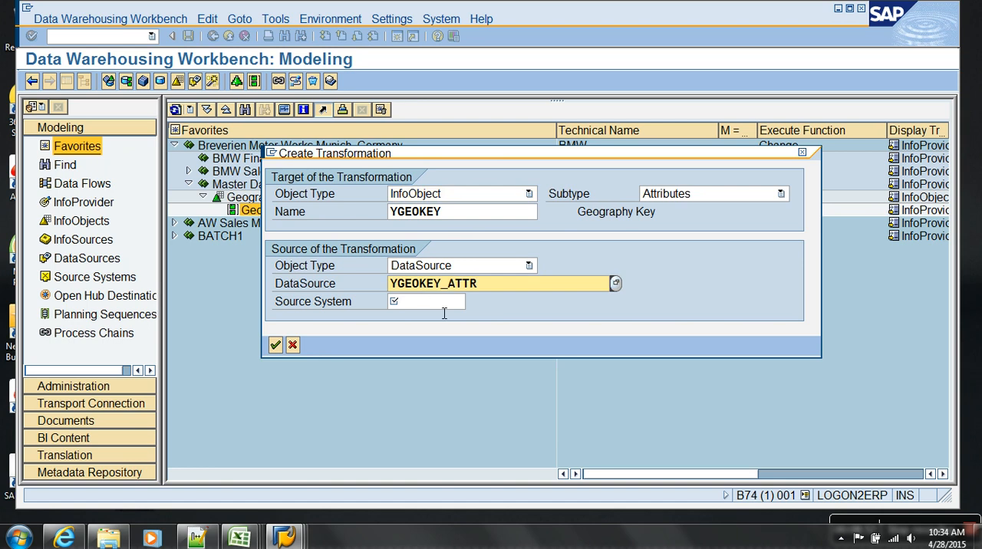
click(444, 306)
click(471, 302)
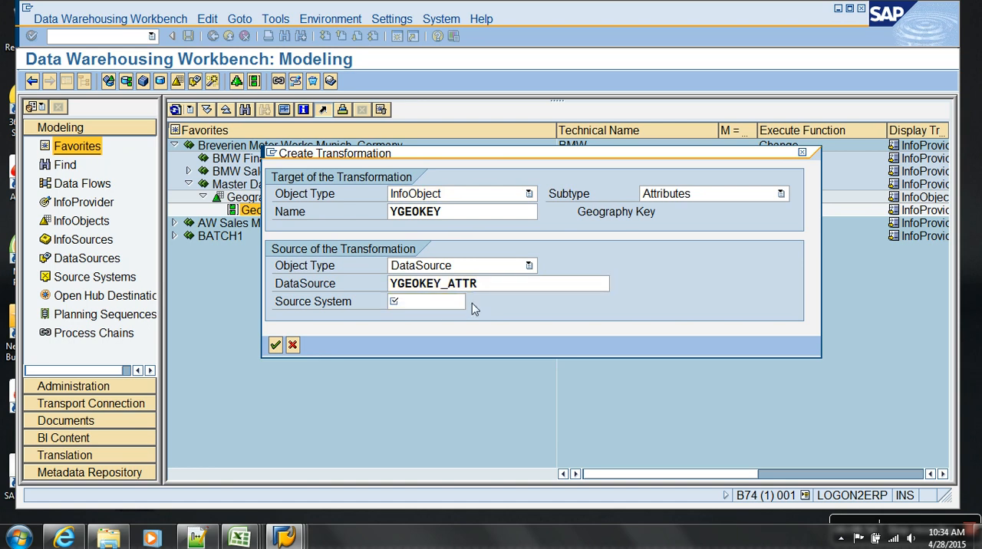
click(292, 133)
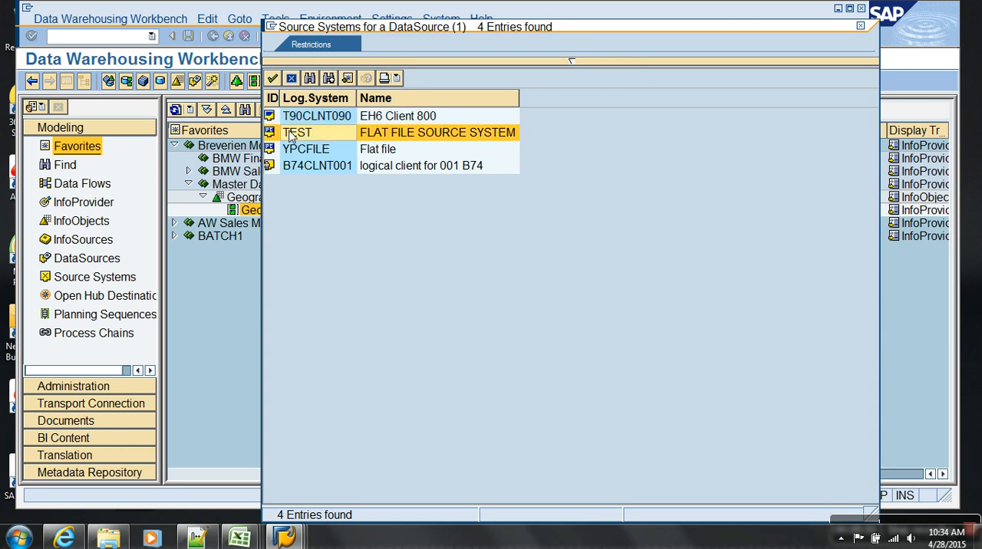
double_click(291, 134)
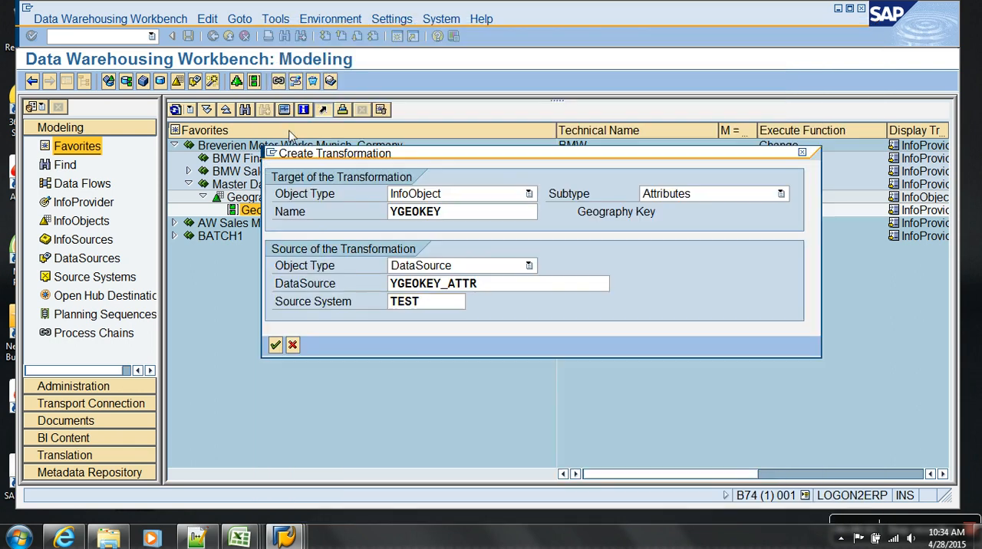
click(274, 346)
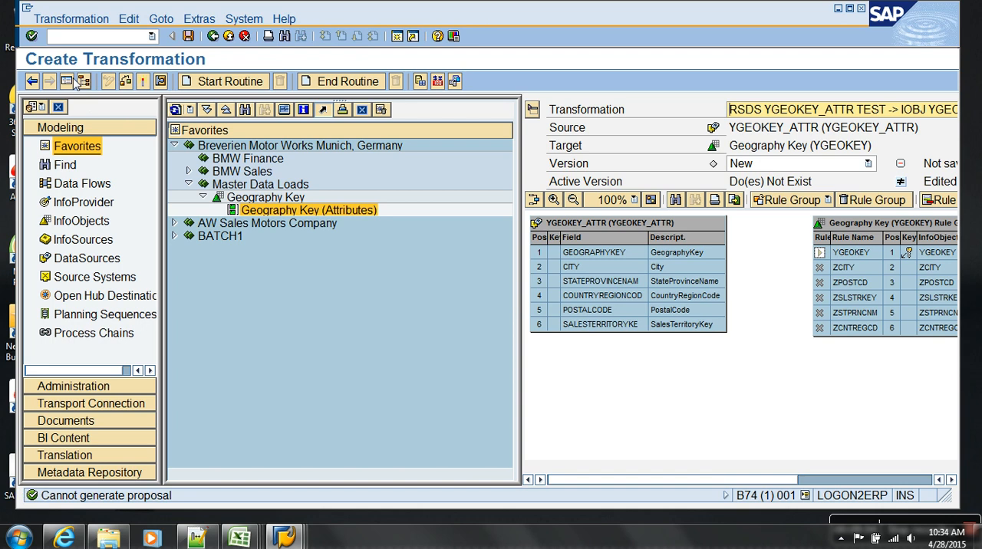
Show the transformation at full width and map GEOGRAPHYKEY to YGEOKEY, CITY to ZCITY, and STATEPROVINCENAM to ZSTPRNCNM.
click(68, 81)
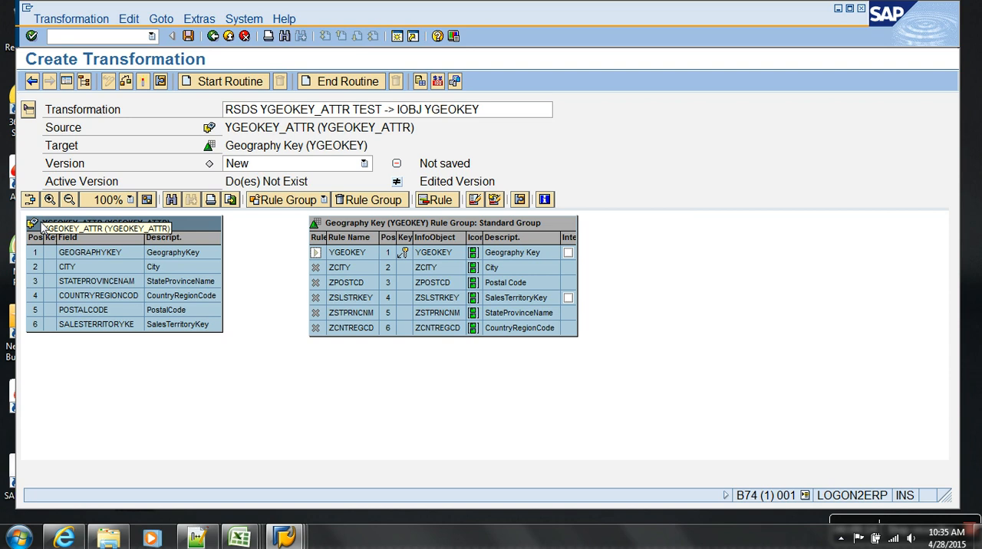
click(344, 229)
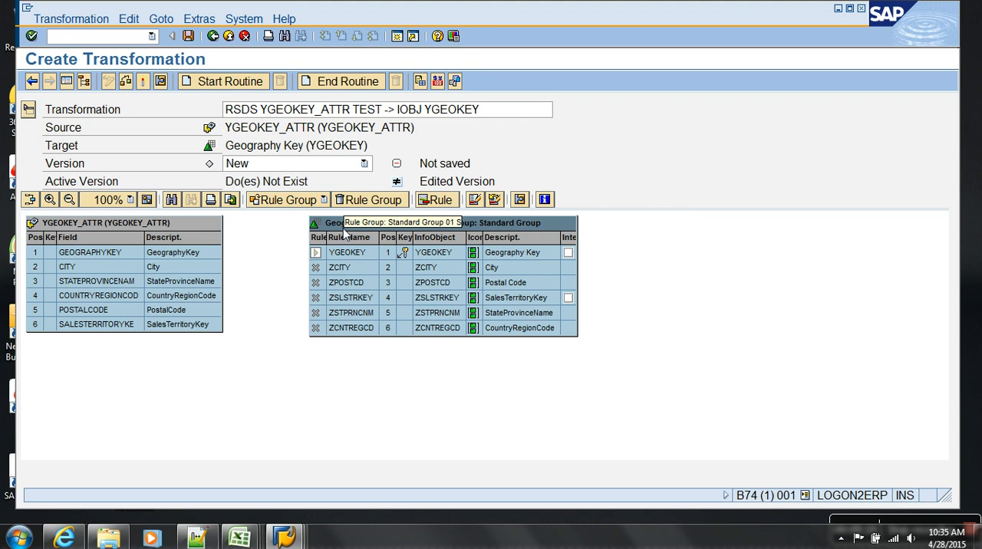
drag(179, 251, 314, 257)
drag(208, 269, 326, 270)
drag(215, 285, 318, 316)
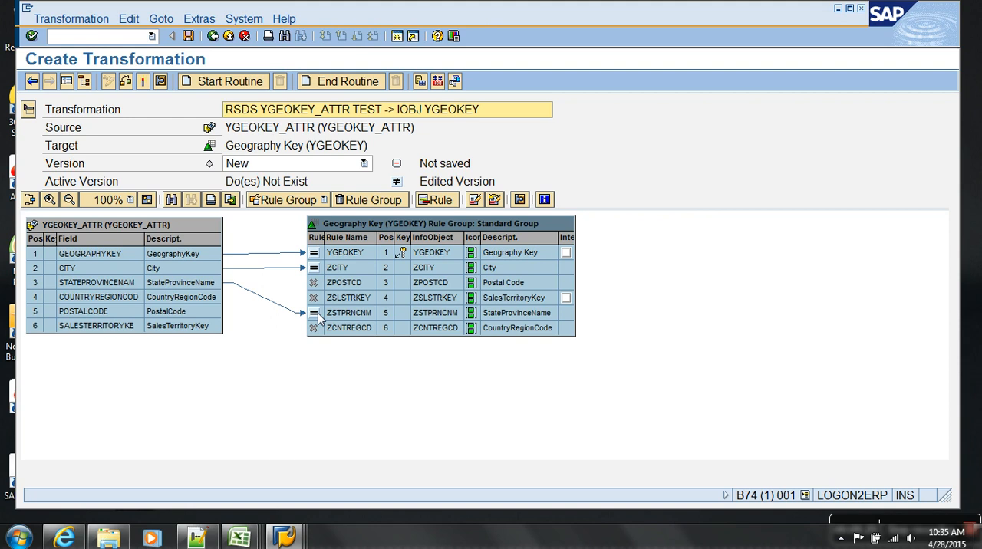
Map COUNTRYREGIONCOD to ZCNTREGCD, POSTALCODE to ZPOSTCD, and SALESTERRITORYKE to ZSLSTRKEY in the transformation.
drag(213, 300, 332, 336)
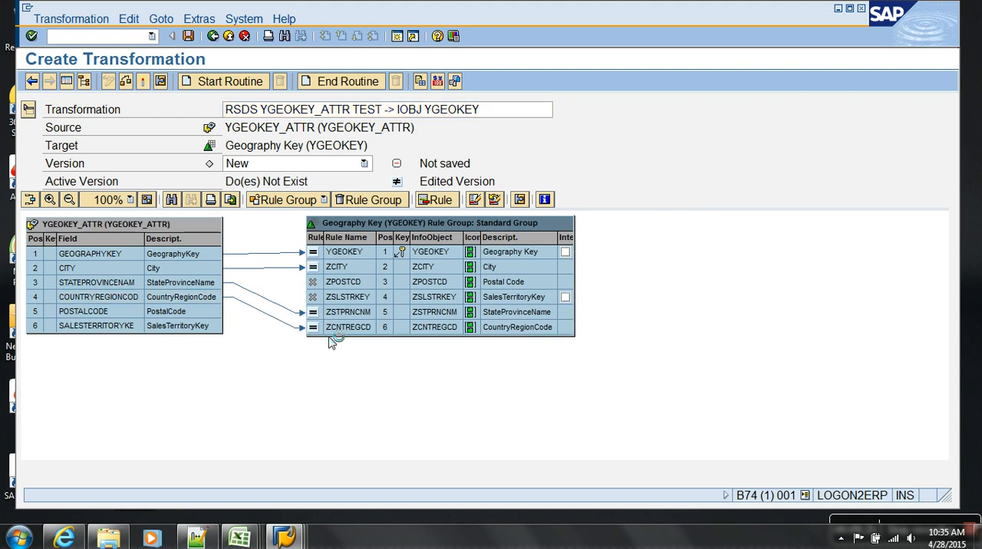
drag(215, 312, 341, 285)
drag(208, 329, 333, 298)
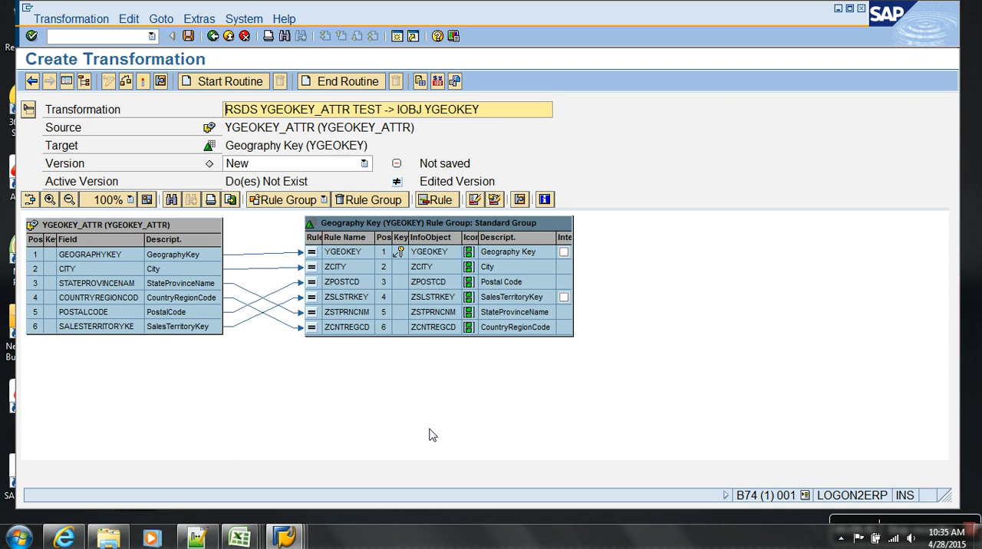
Activate the transformation and return to the Data Warehousing Workbench.
click(141, 80)
click(65, 336)
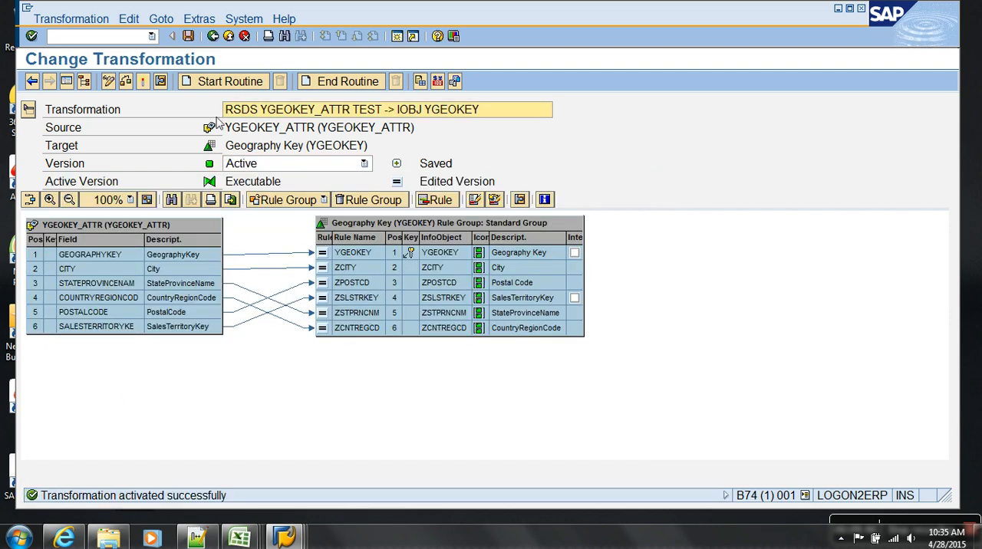
click(213, 36)
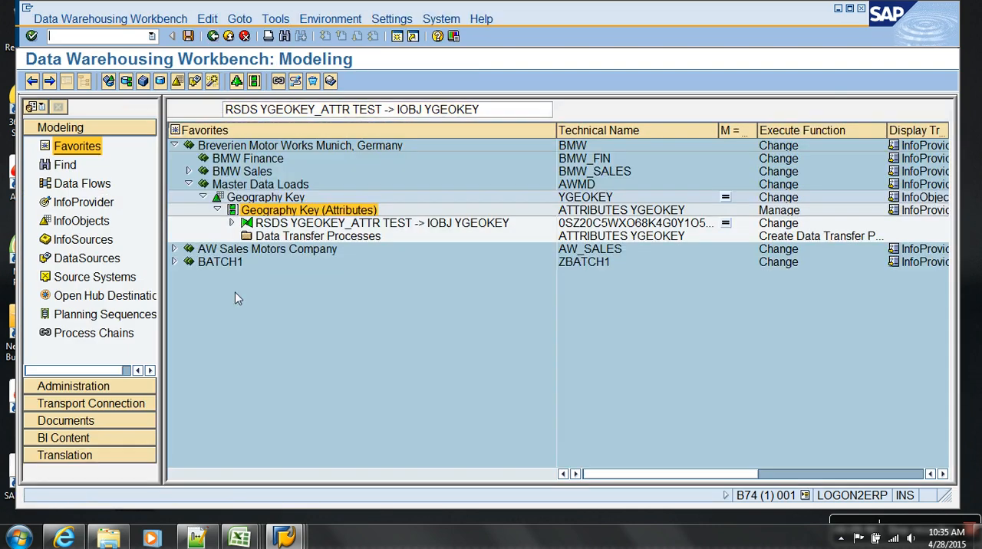
Expand the transformation under Geography Key (Attributes) down to its DataSource and display the data flow of the Geography Key InfoObject.
click(232, 223)
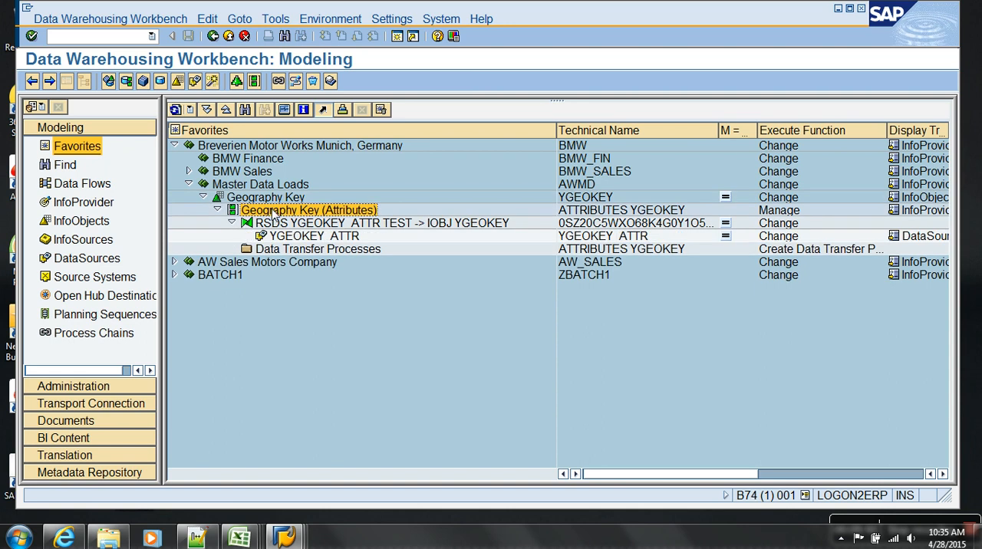
click(284, 222)
click(294, 237)
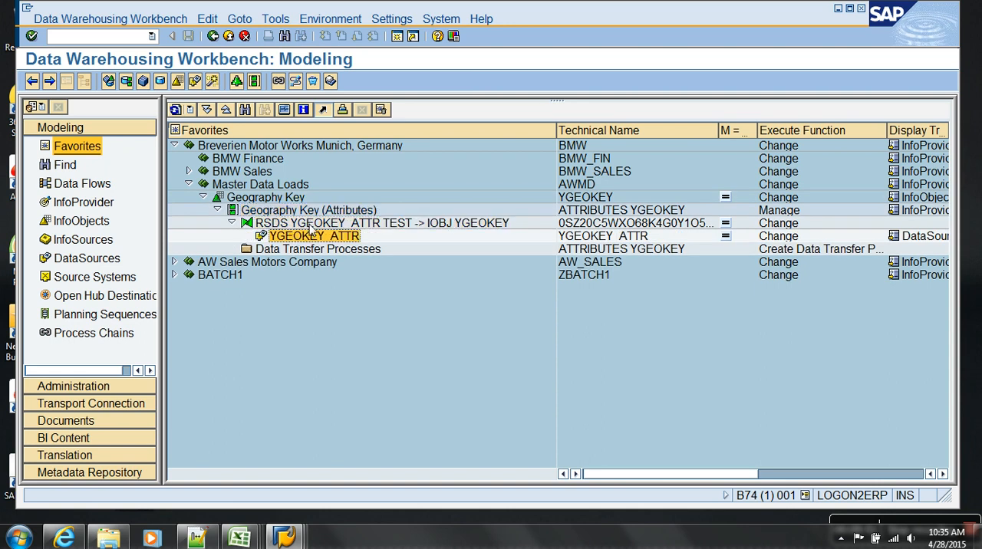
right_click(311, 210)
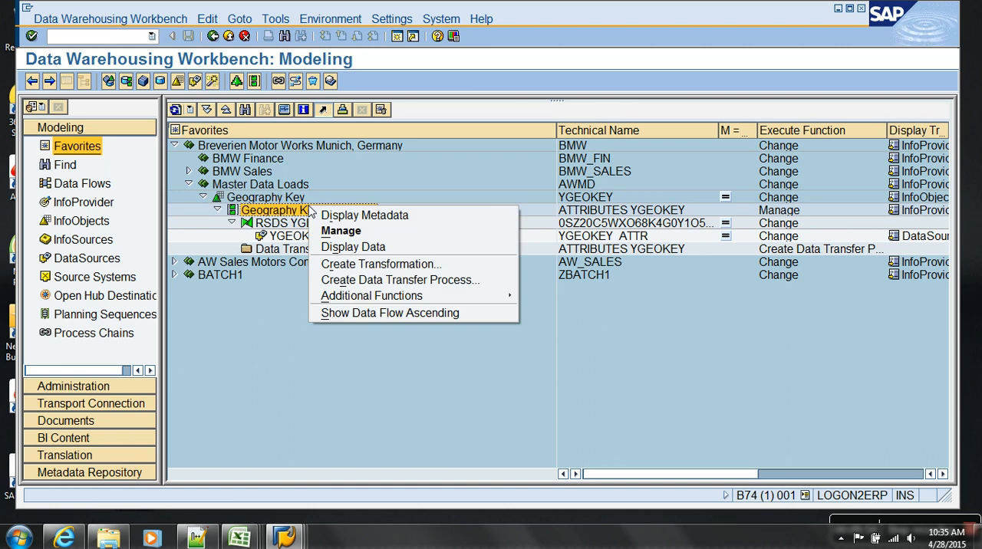
right_click(287, 197)
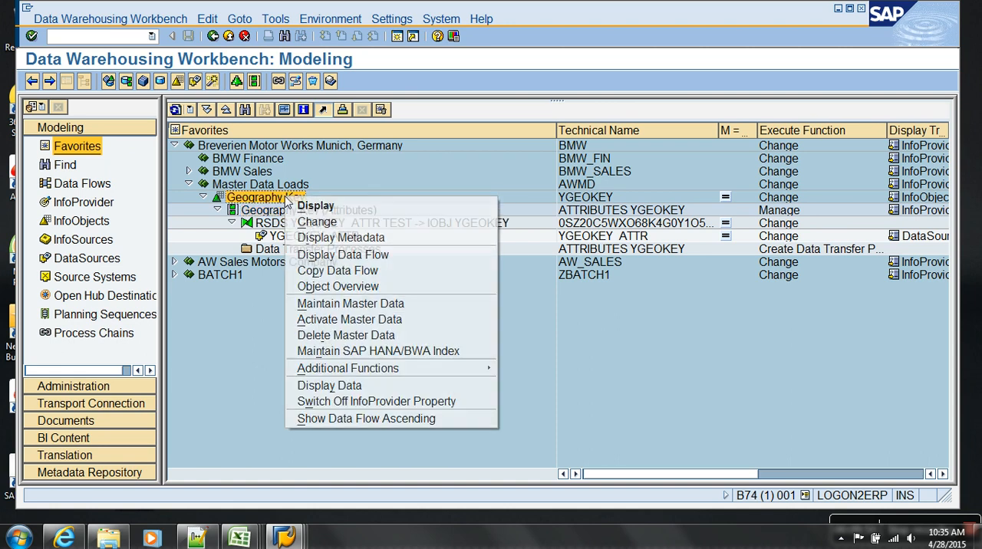
click(335, 255)
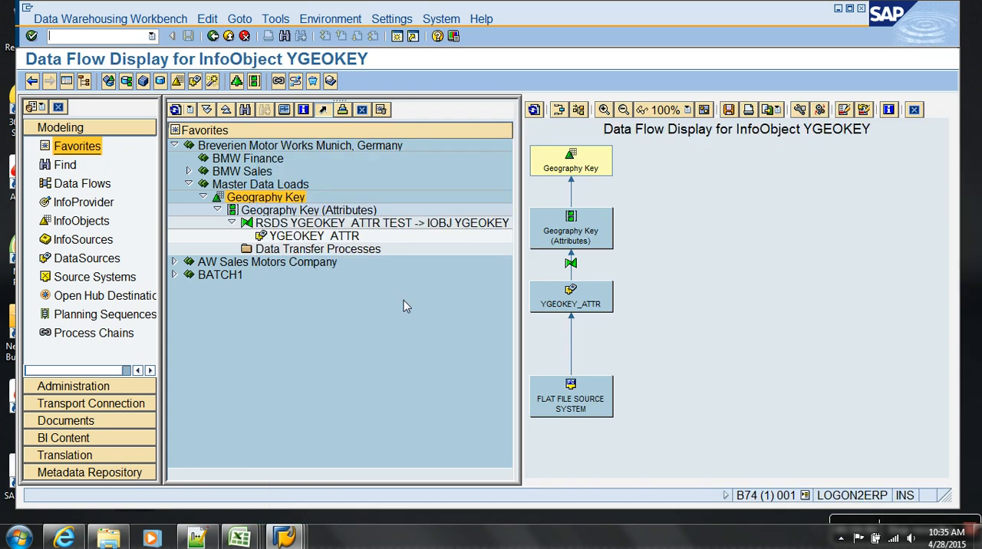
Enlarge the data flow, show the technical names, and examine the chain from the TEST source system up to YGEOKEY.
click(607, 112)
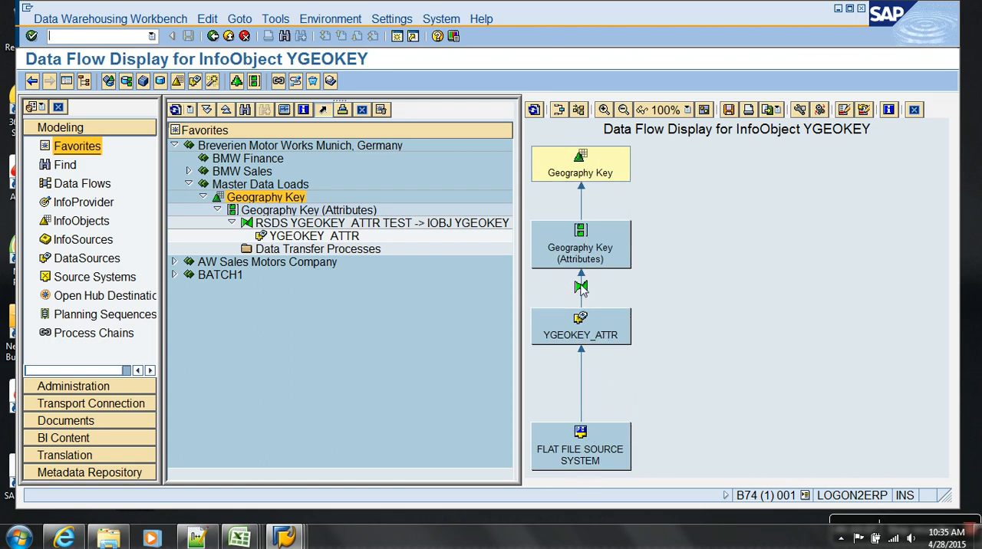
click(800, 109)
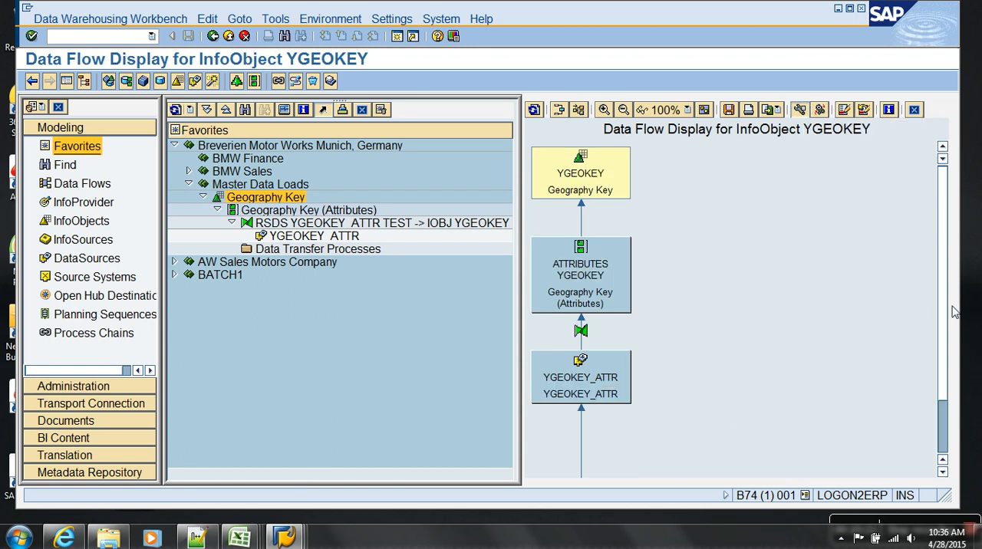
scroll(945, 303, down, 2)
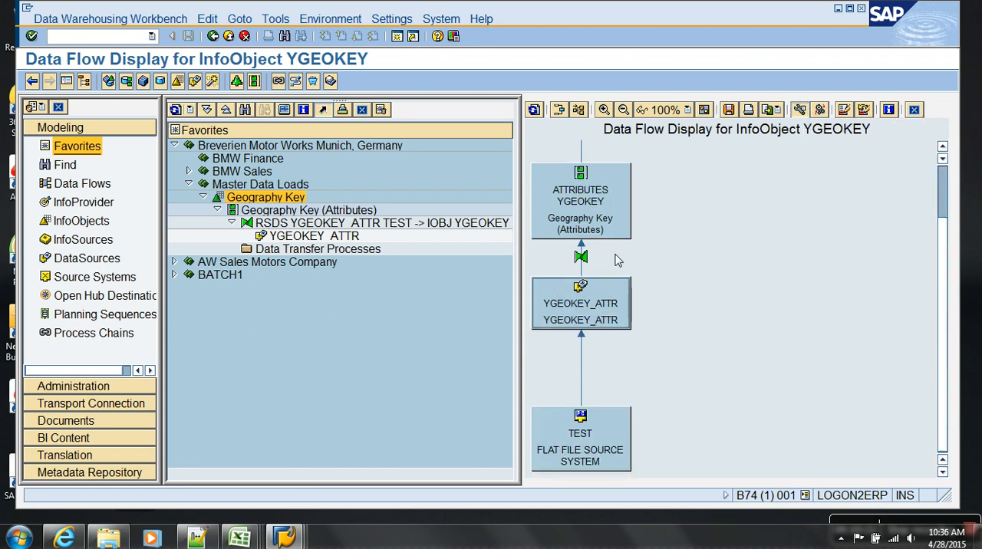
click(602, 206)
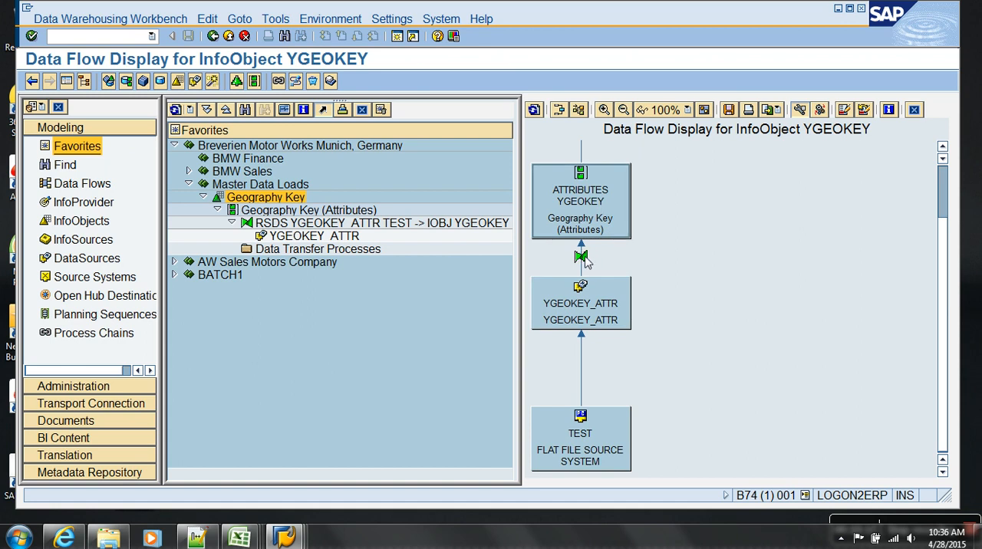
scroll(939, 183, up, 2)
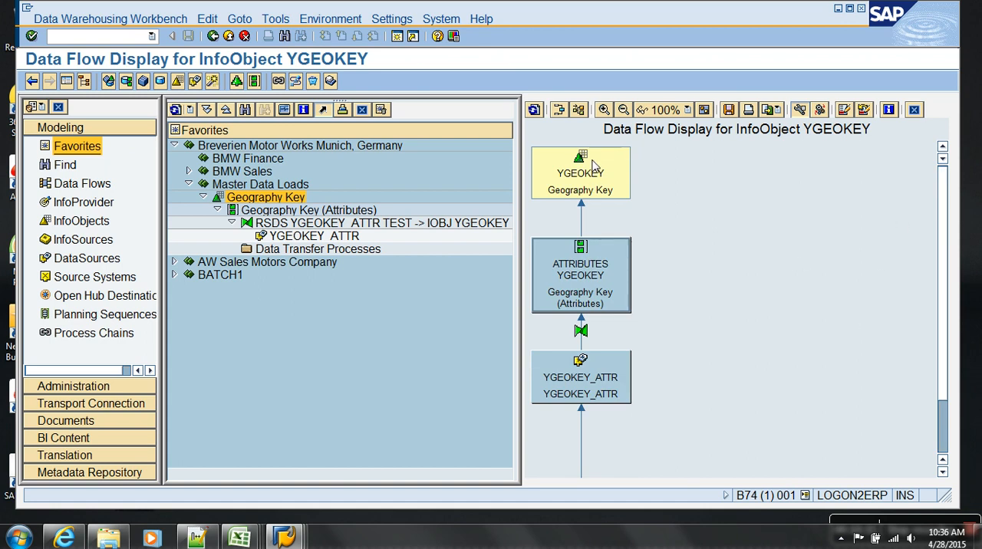
Close the data flow and create an InfoPackage described as "IP : LOAD FROM FF TO DS [PSA]" for DataSource YGEOKEY_ATTR.
click(229, 37)
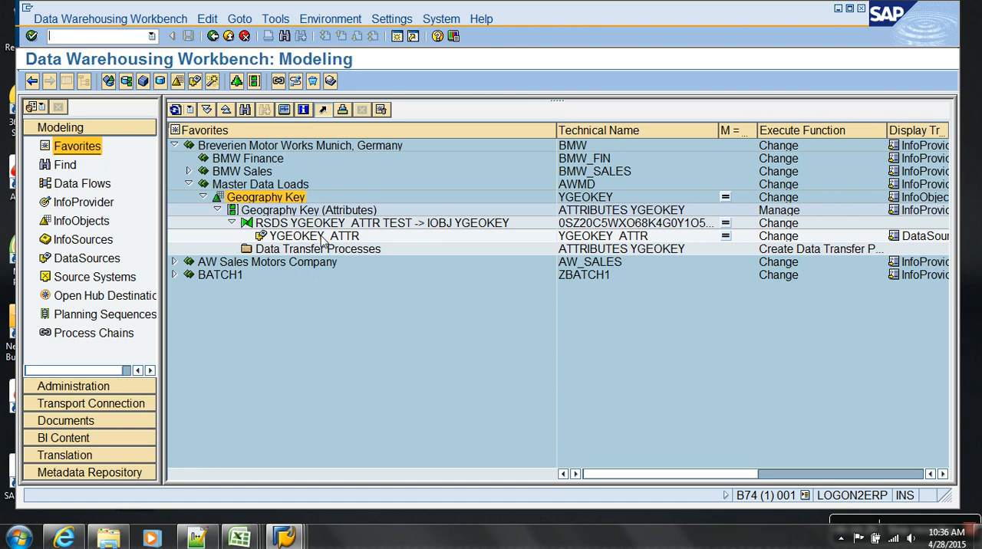
click(323, 239)
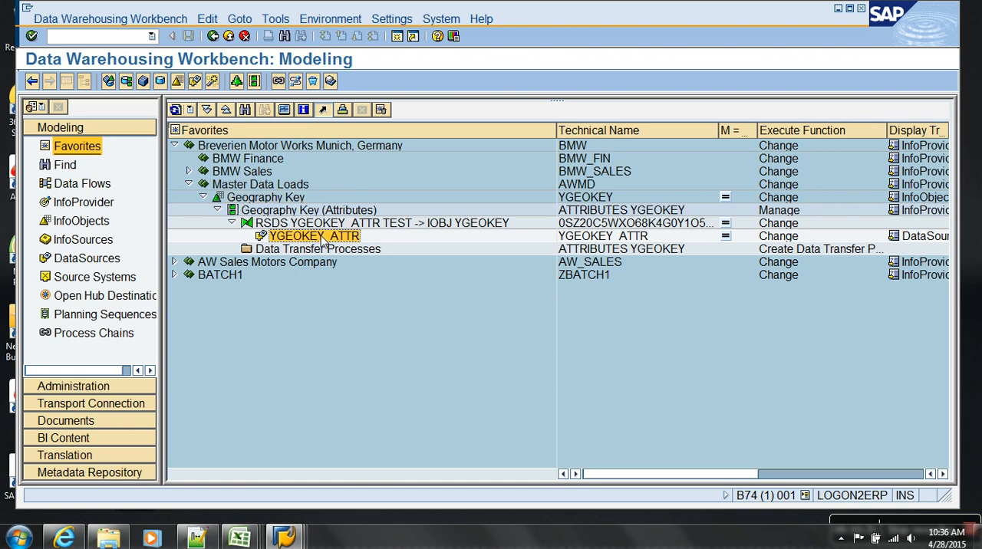
right_click(322, 244)
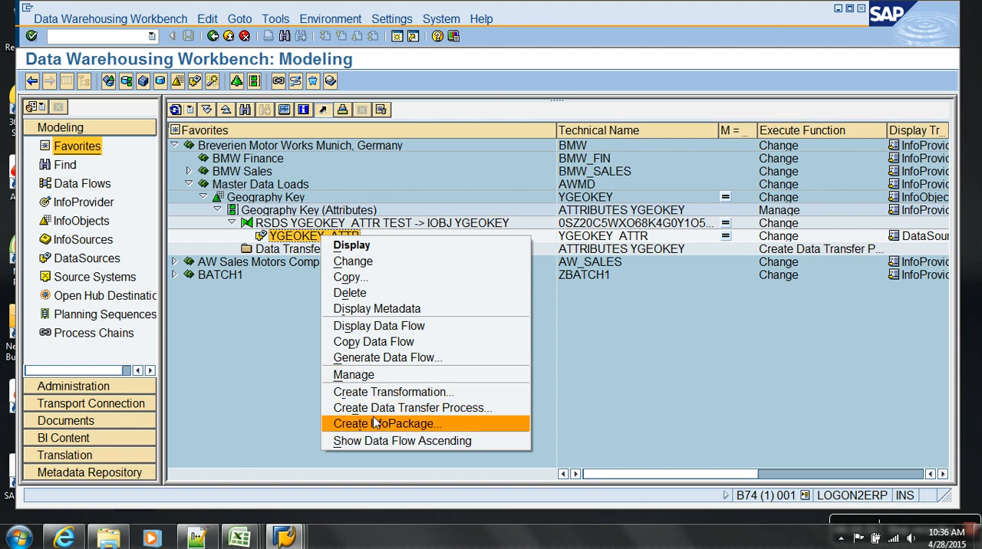
click(403, 426)
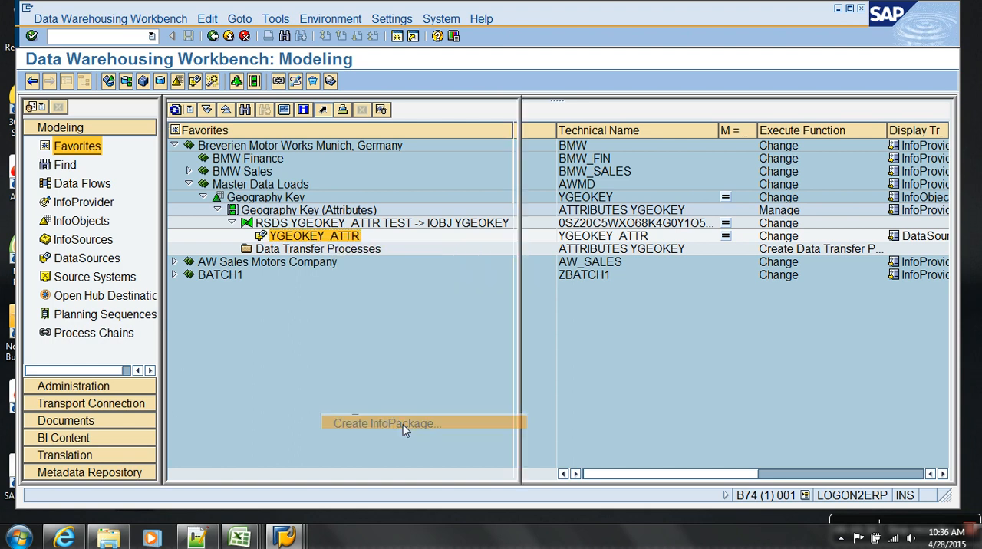
text(IP : L)
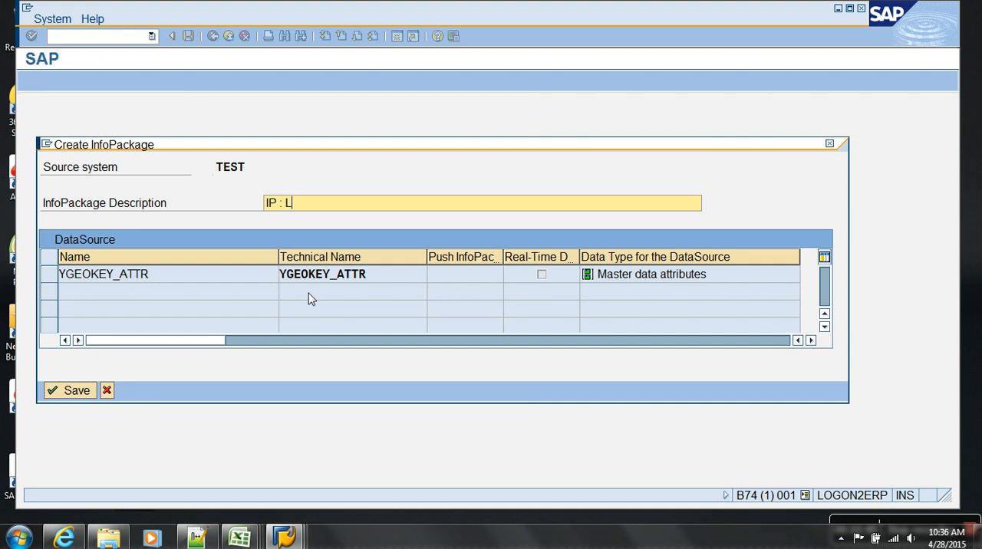
text(OAD FROM FF TO DS )
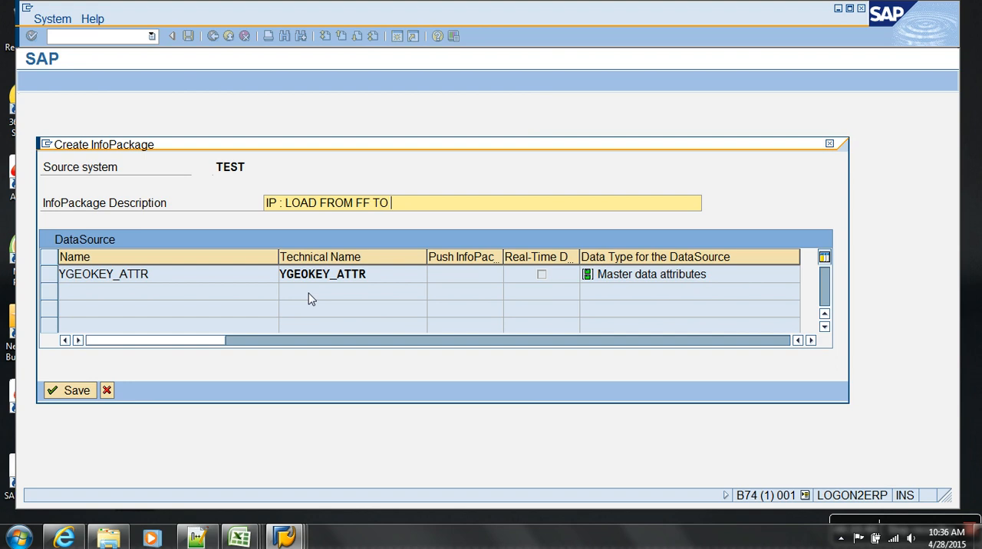
text([PSAP)
key(BackSpace)
text(])
click(71, 392)
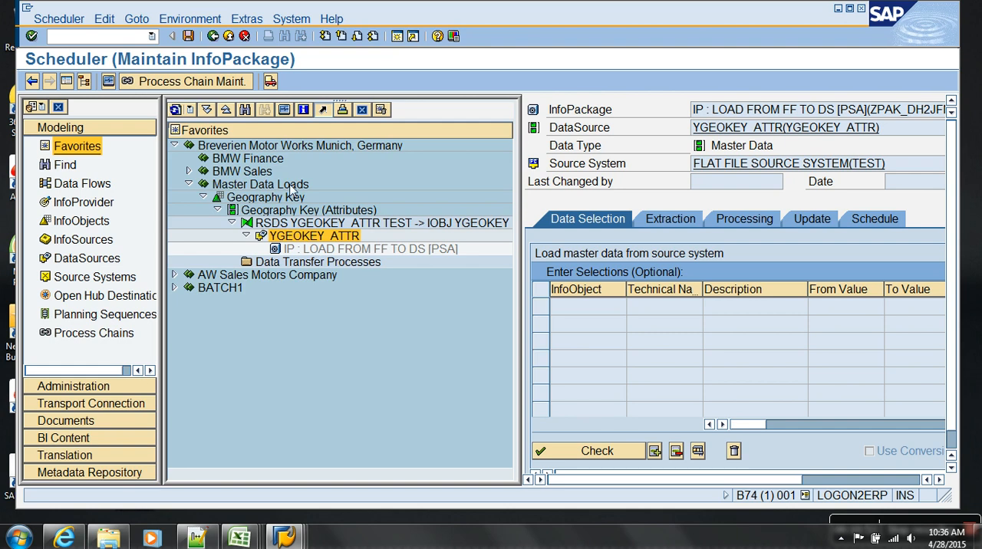
Show the InfoPackage at full width, start its data load immediately, and return to the modeling tree.
click(67, 81)
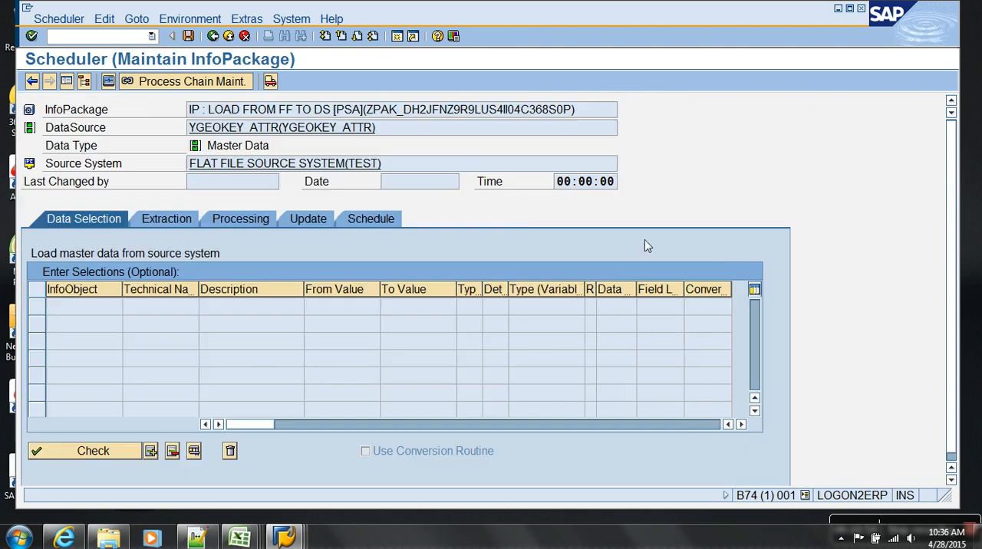
click(368, 222)
click(150, 383)
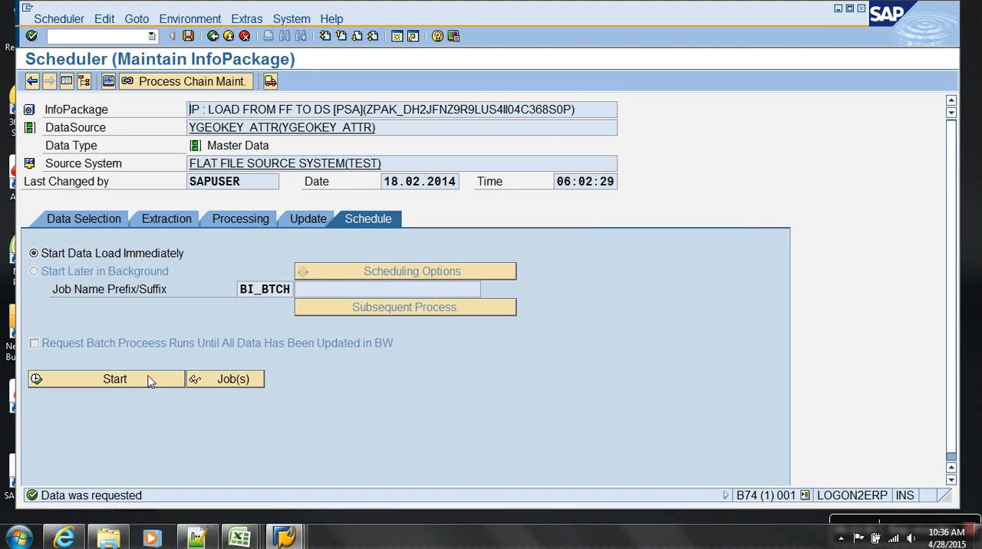
click(228, 36)
Check the load status of the InfoPackage request in the monitor and close the monitor.
click(299, 249)
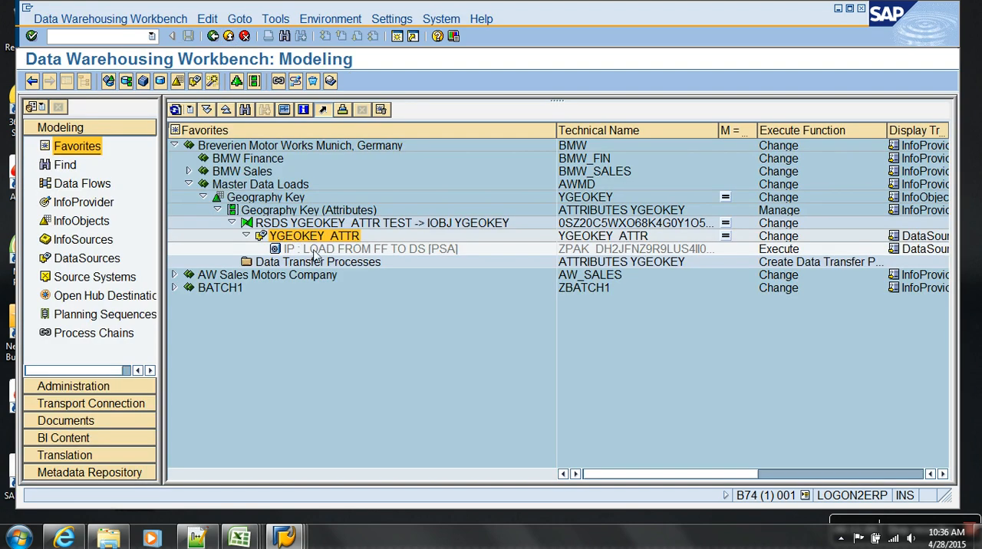
click(284, 110)
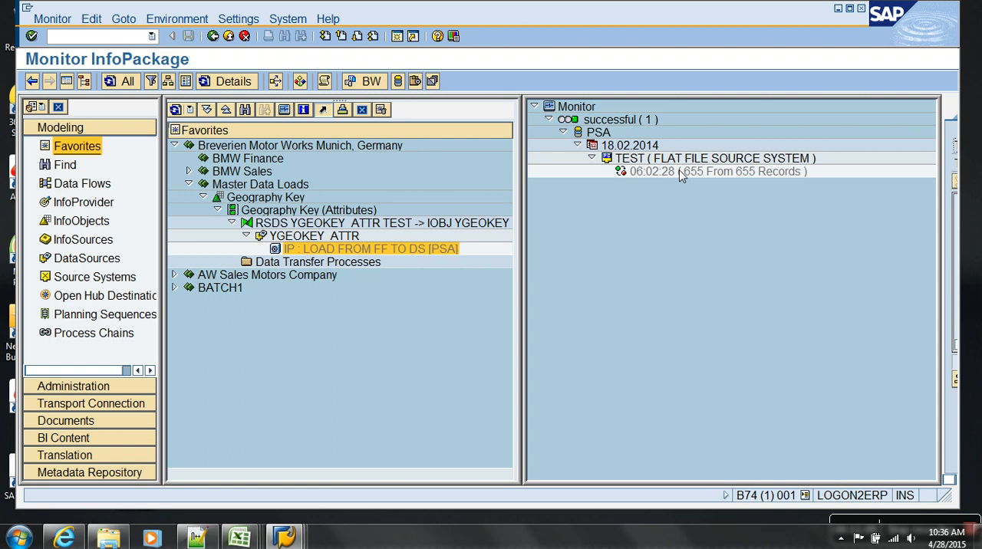
click(228, 36)
Display the PSA records of the loaded request for YGEOKEY_ATTR, examine the geography columns, and close the request list.
right_click(329, 236)
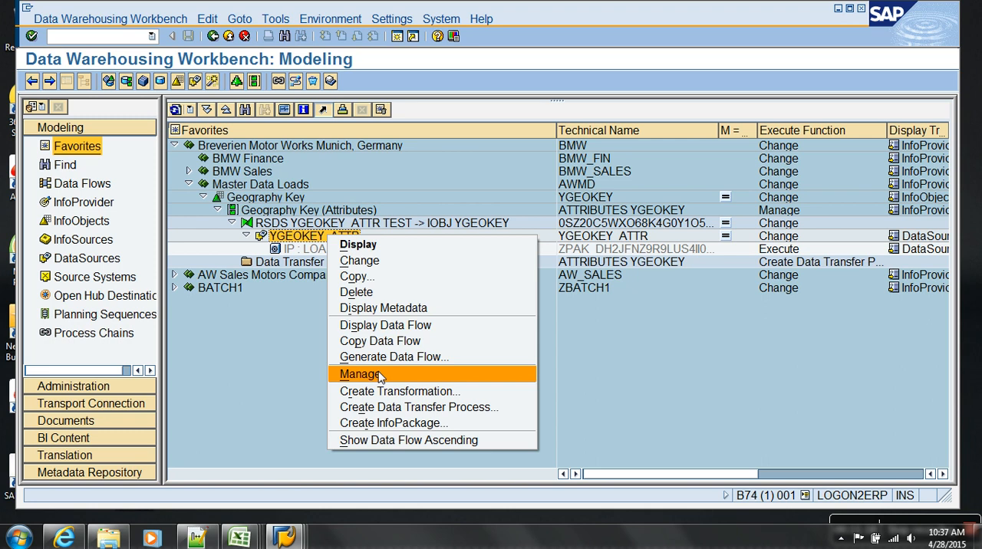
click(379, 374)
click(58, 88)
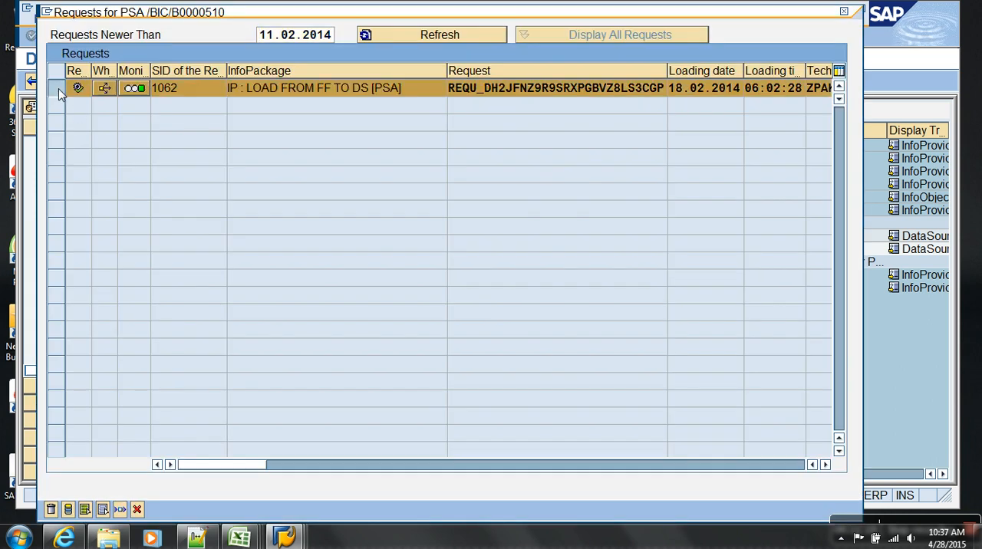
click(69, 510)
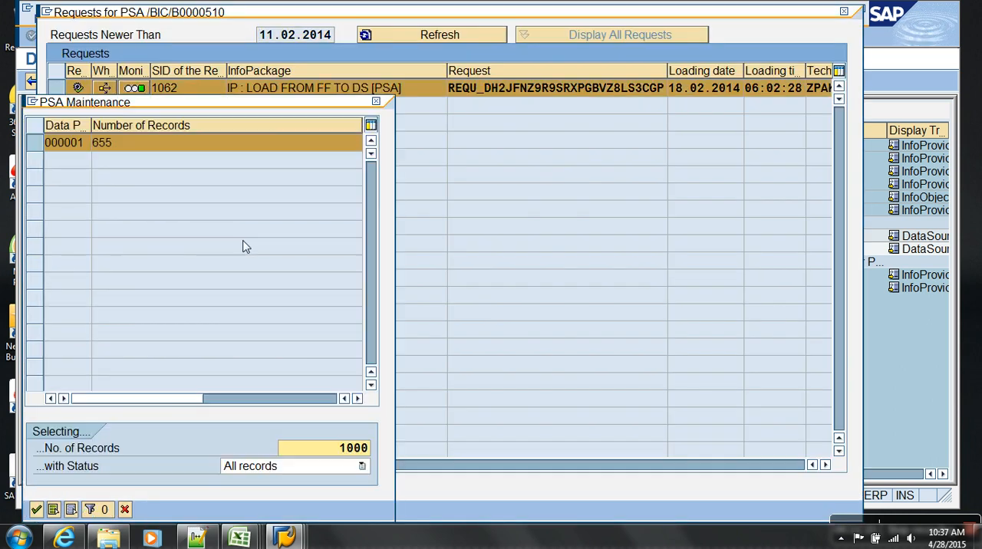
click(36, 510)
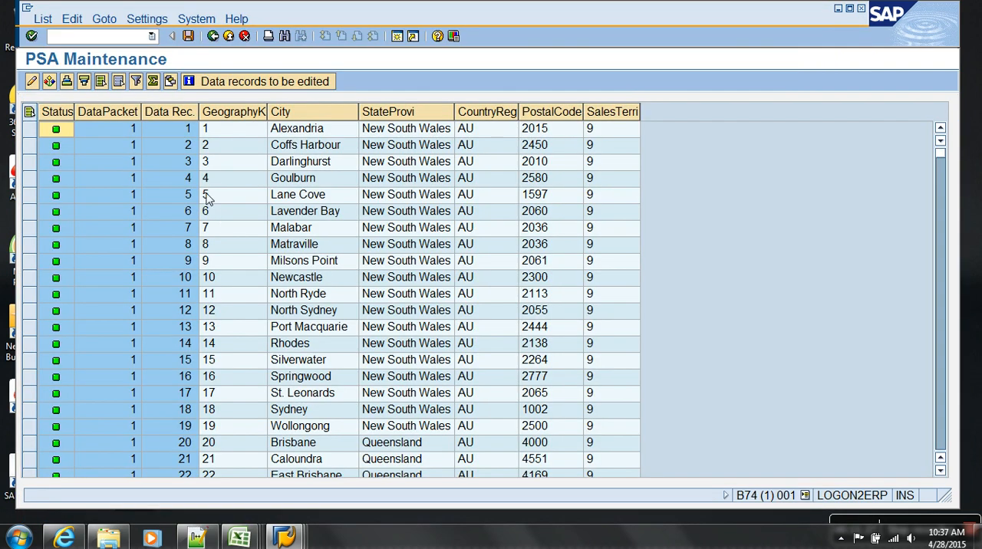
drag(250, 116, 646, 114)
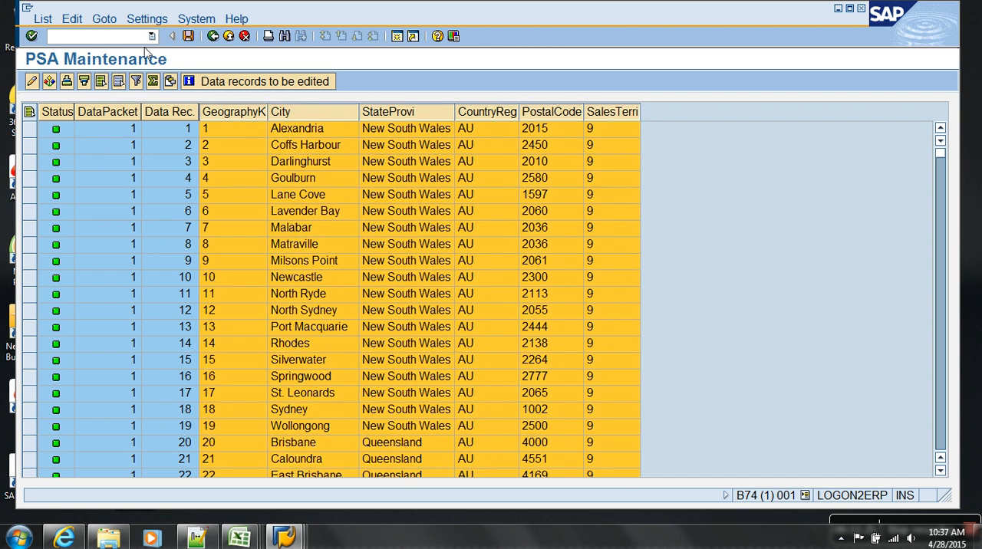
click(228, 36)
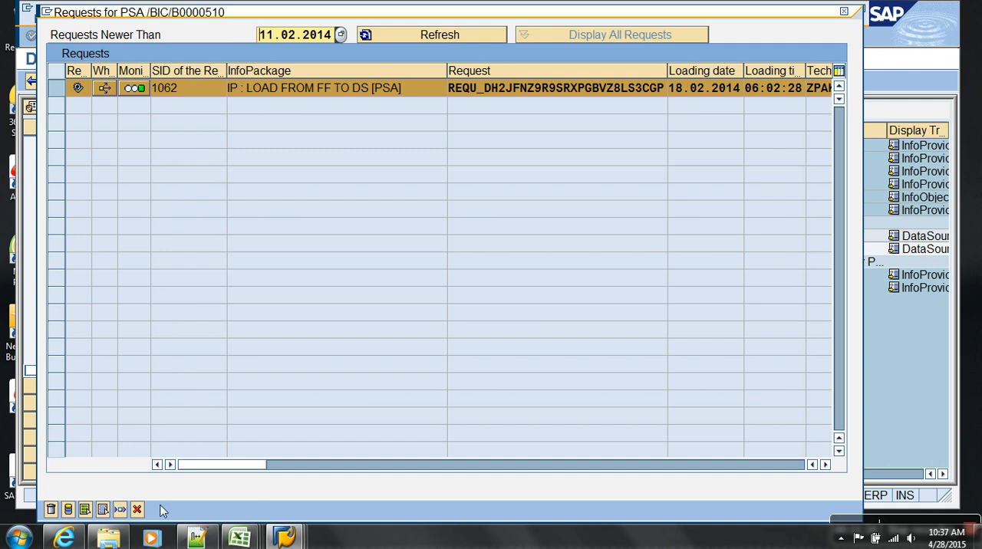
click(136, 509)
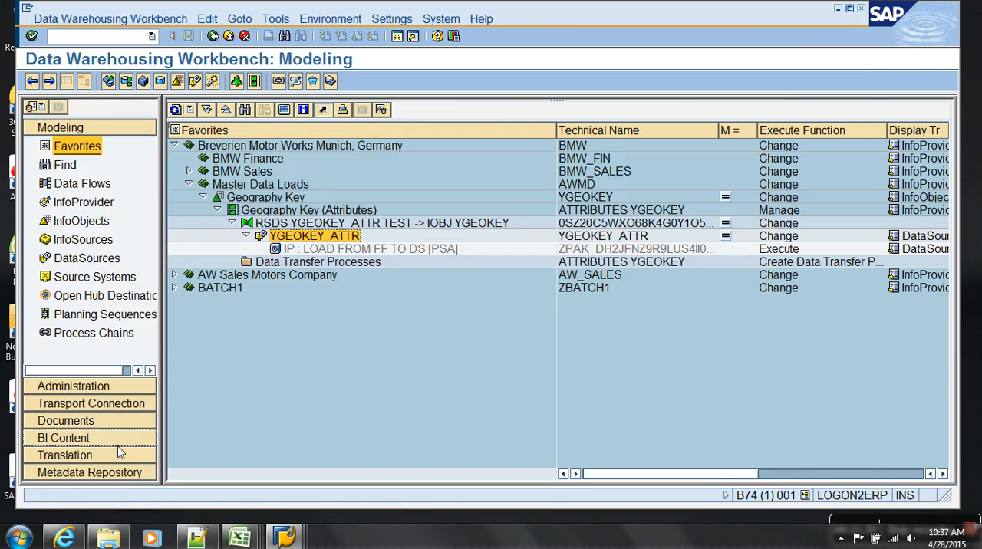
Open the Geography Key InfoObject and list the entries of its SID table /BIC/SYGEOKEY, returning to the characteristic details.
double_click(280, 199)
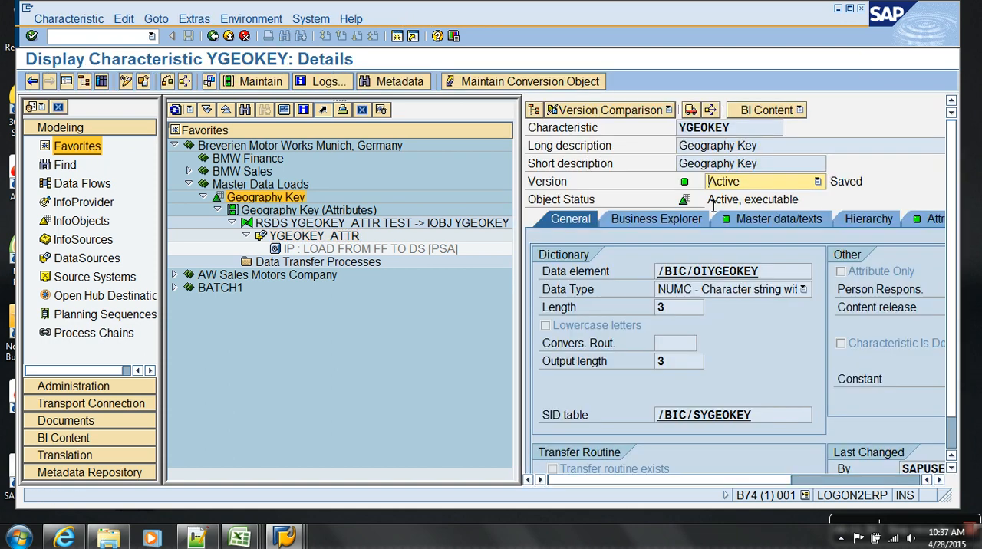
drag(749, 133, 645, 135)
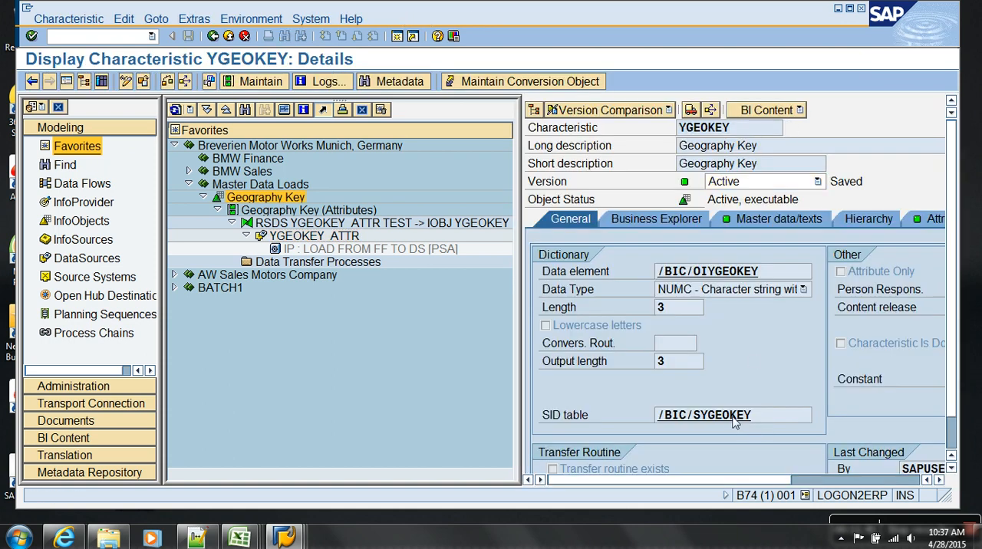
double_click(730, 415)
click(284, 82)
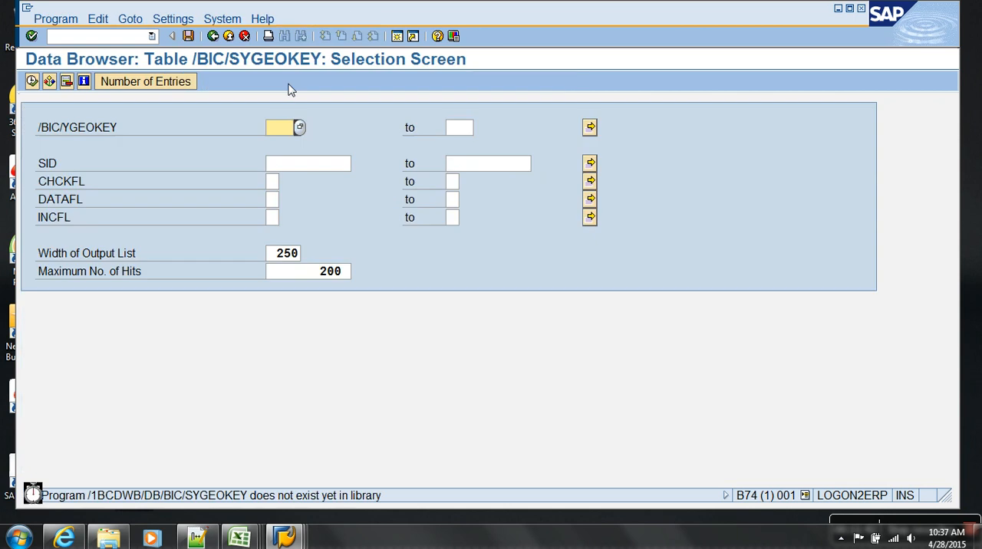
key(F8)
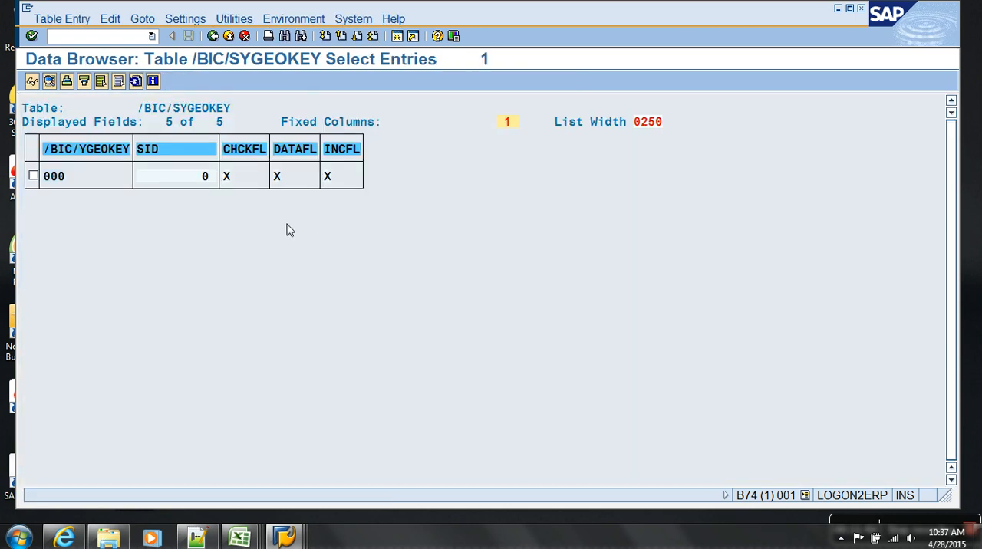
click(230, 35)
click(229, 35)
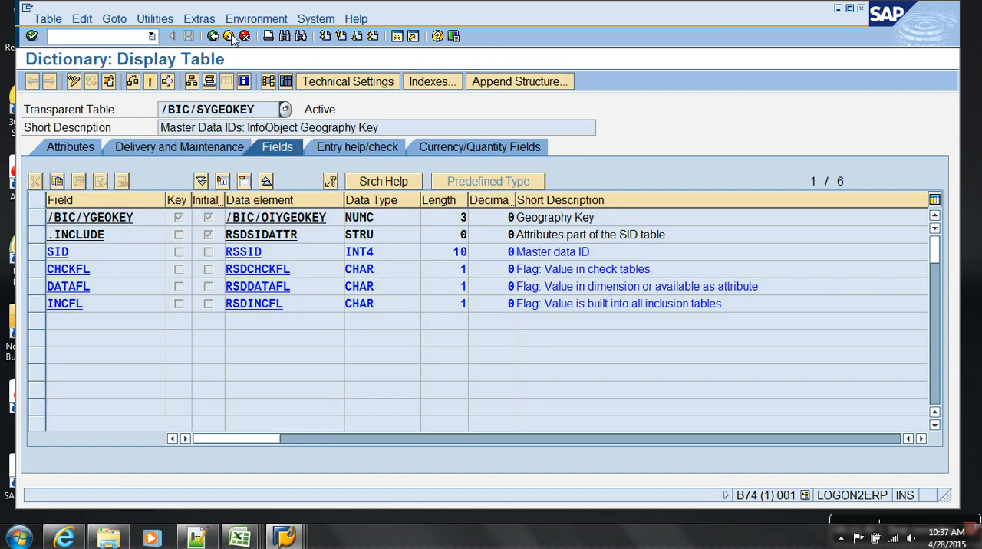
click(230, 36)
Reopen the monitor for the PSA load InfoPackage to review its request, and return to the modeling tree.
click(353, 244)
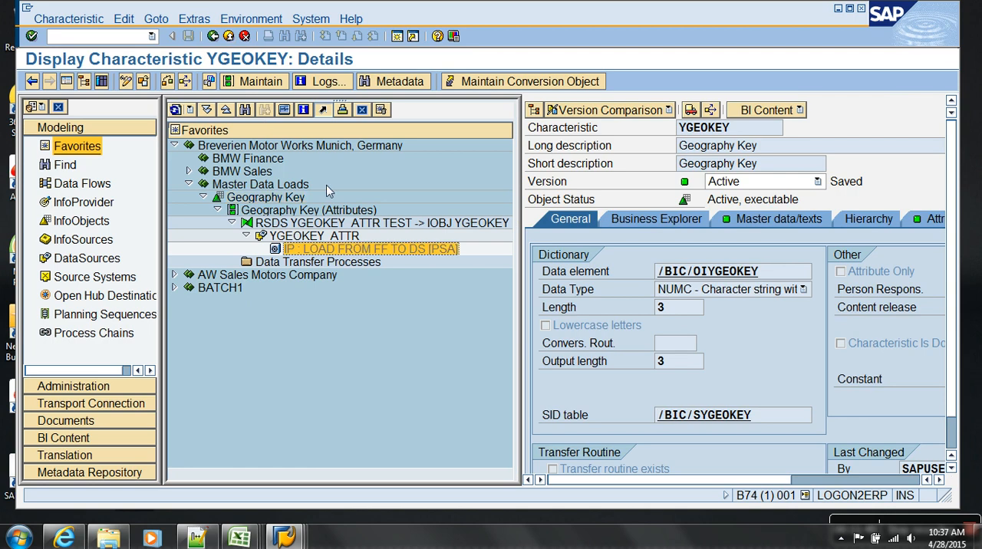
click(323, 109)
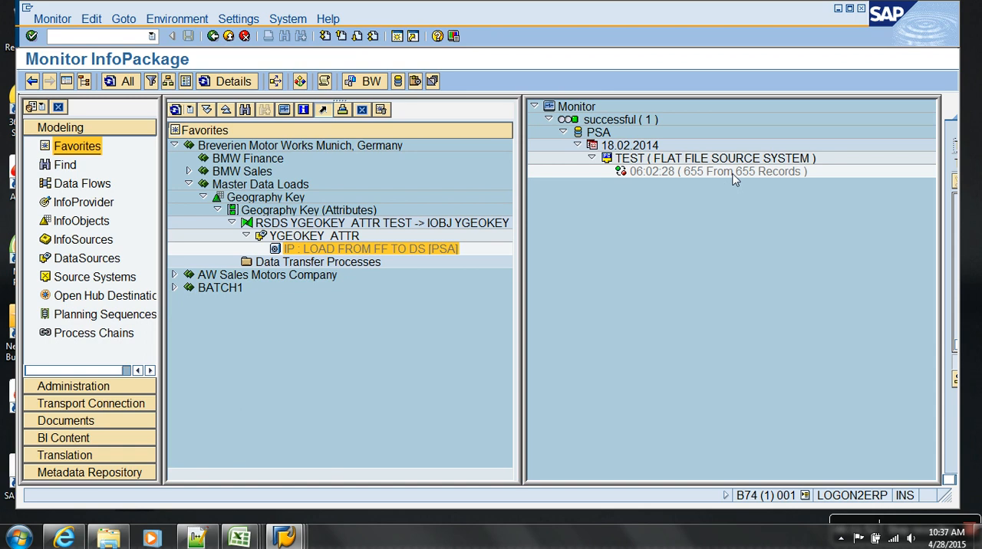
click(229, 35)
click(229, 35)
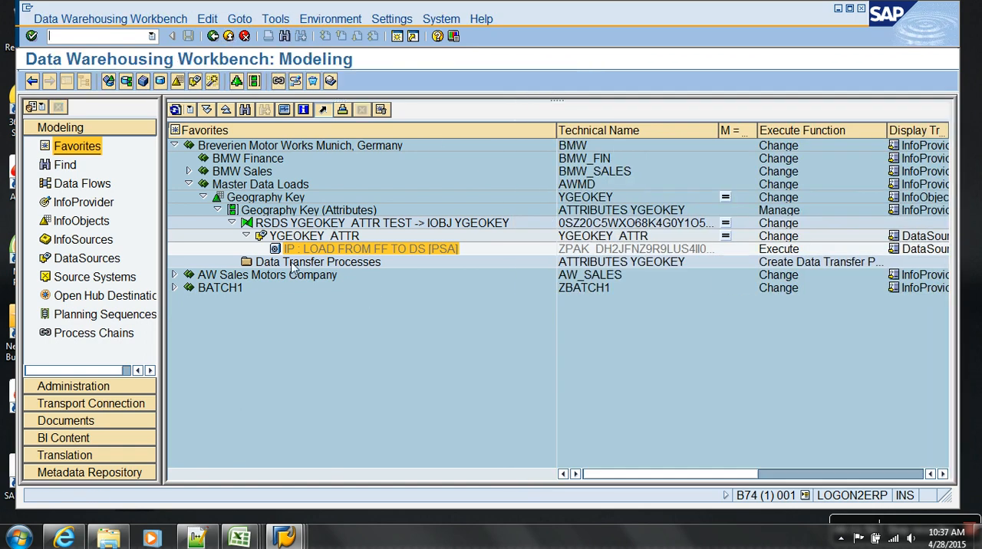
click(246, 236)
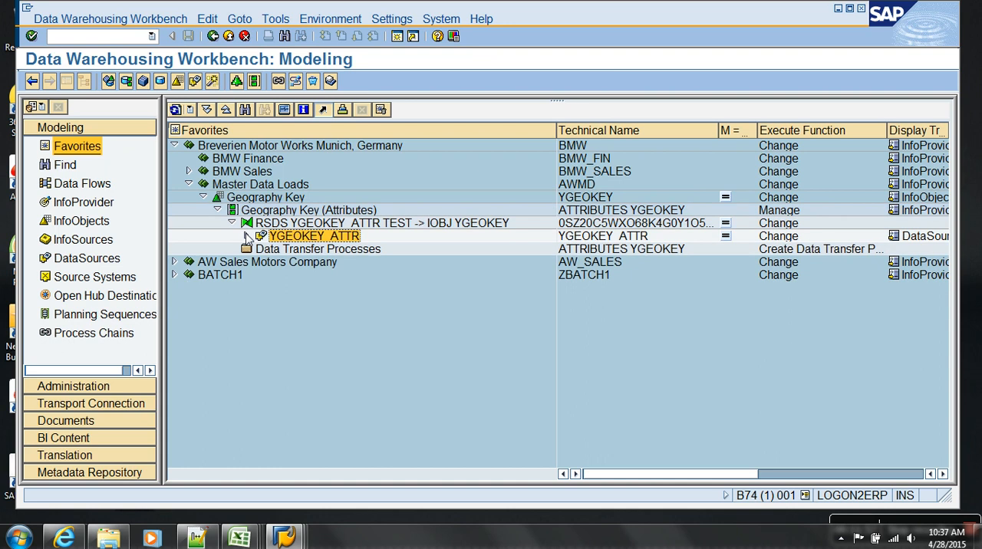
click(285, 213)
click(315, 250)
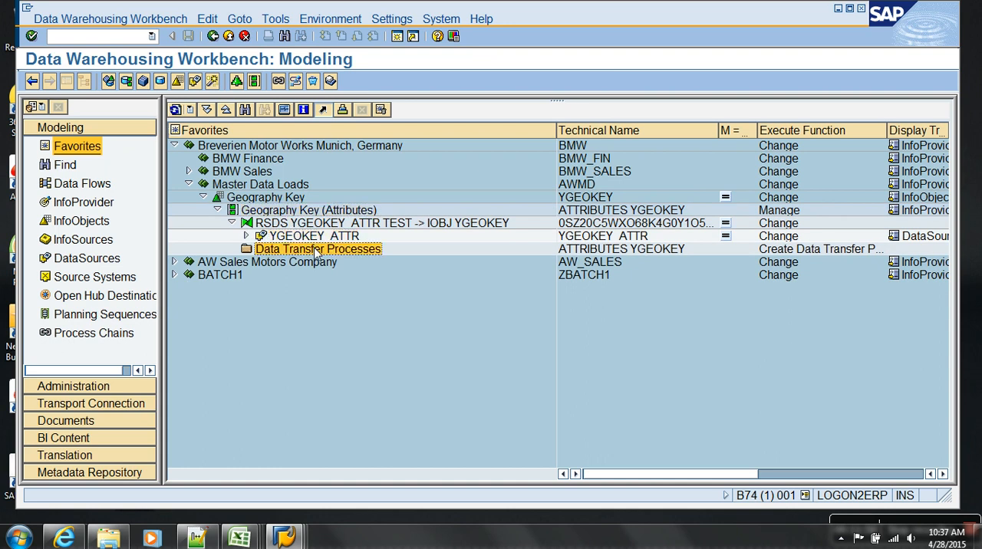
click(232, 222)
click(218, 210)
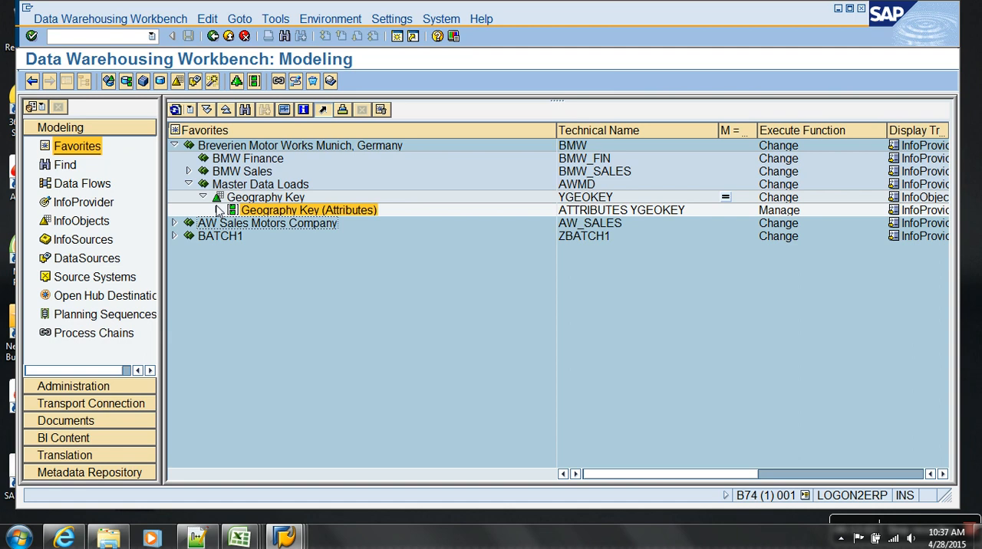
click(203, 198)
click(203, 198)
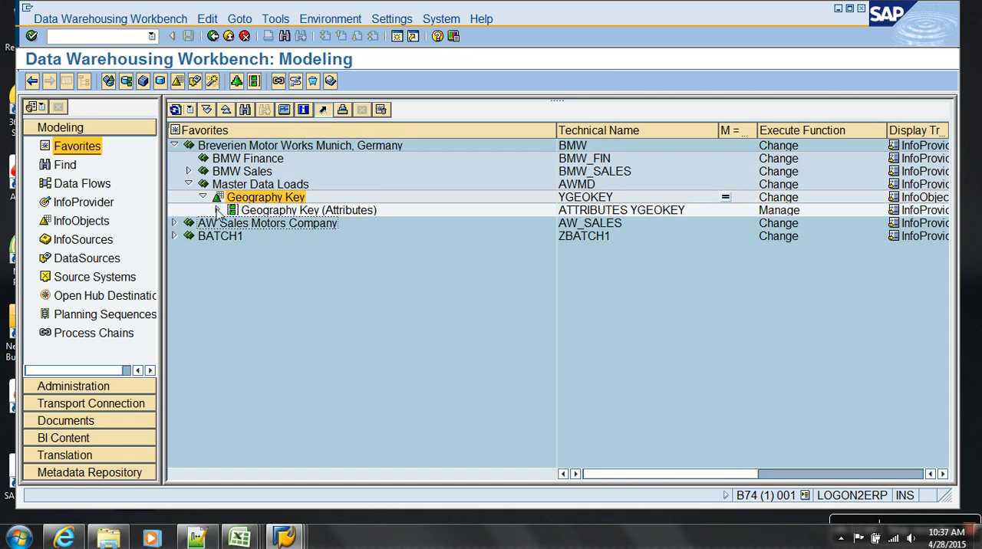
Create a data transfer process from DataSource YGEOKEY_ATTR to YGEOKEY under Geography Key (Attributes), and activate it.
click(218, 210)
click(281, 238)
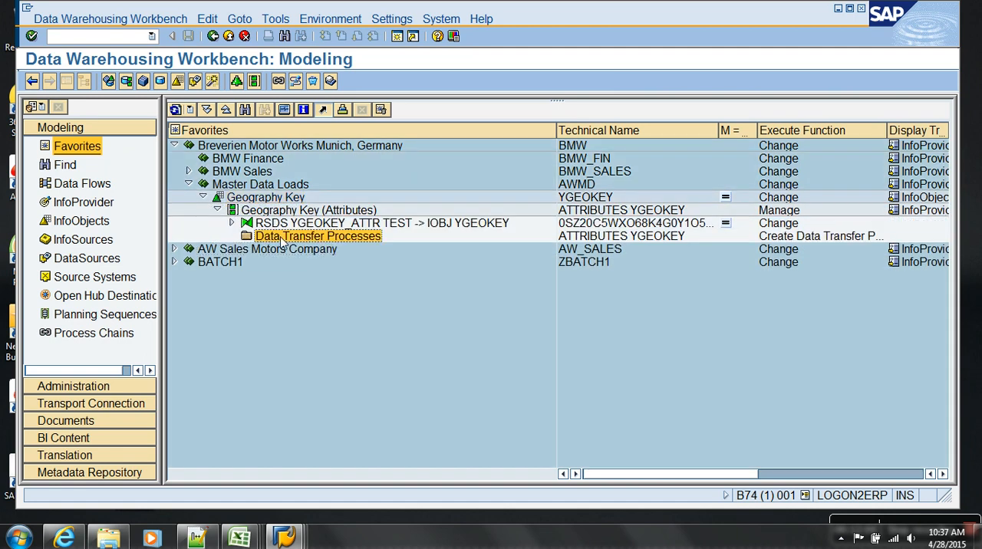
right_click(282, 240)
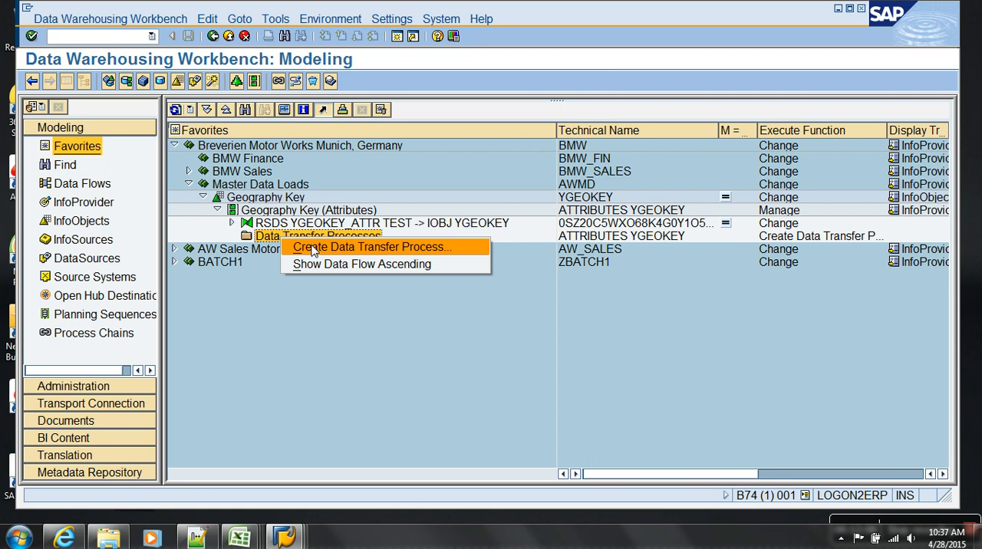
click(313, 248)
drag(318, 270, 347, 135)
click(124, 358)
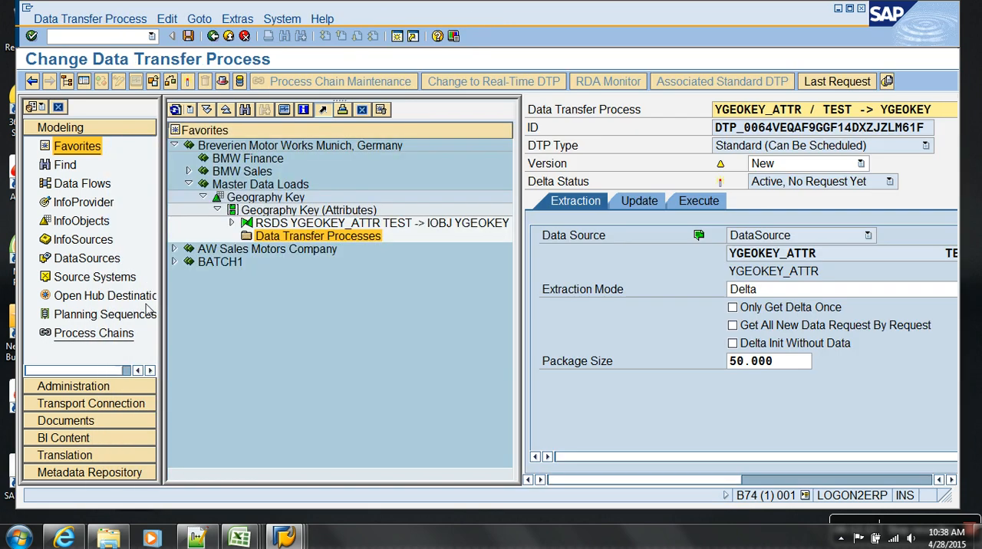
click(188, 81)
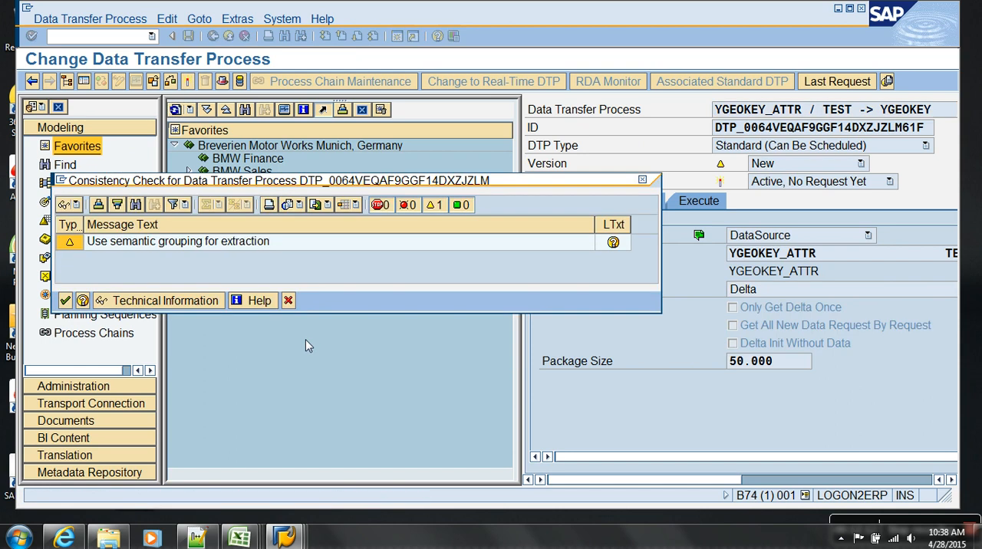
click(65, 300)
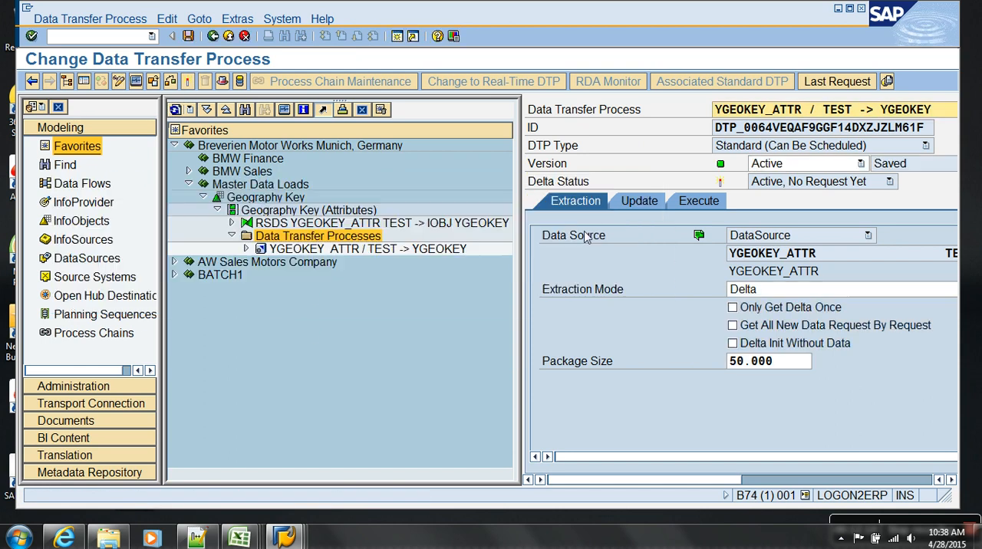
Execute the data transfer process for YGEOKEY in the background, review Data Package 1 in its request monitor, and leave the workbench.
click(66, 80)
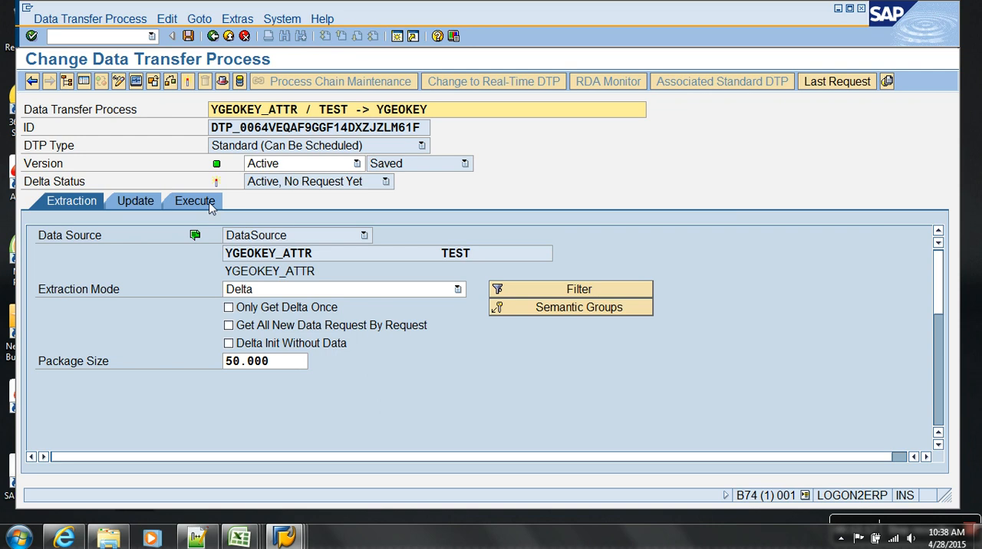
click(195, 200)
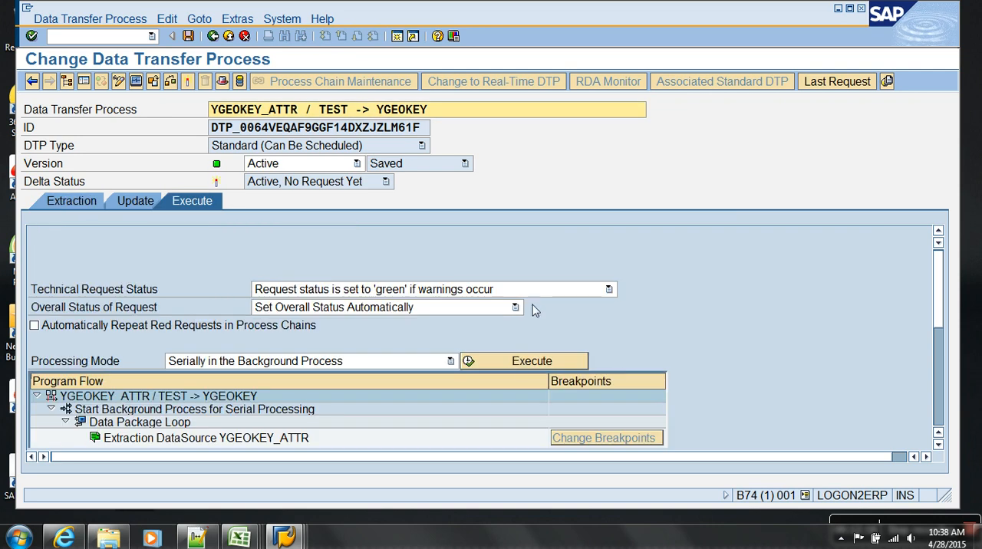
click(524, 362)
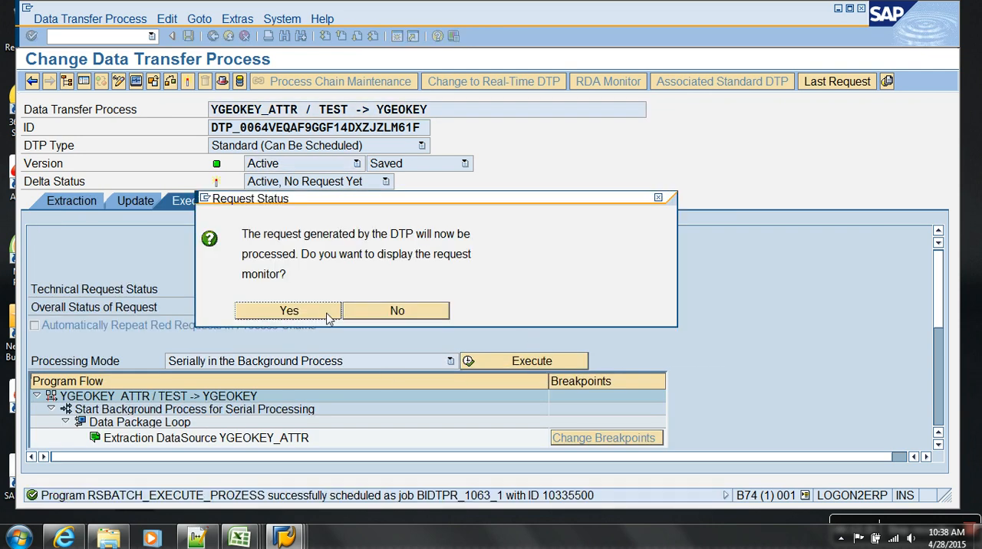
click(325, 316)
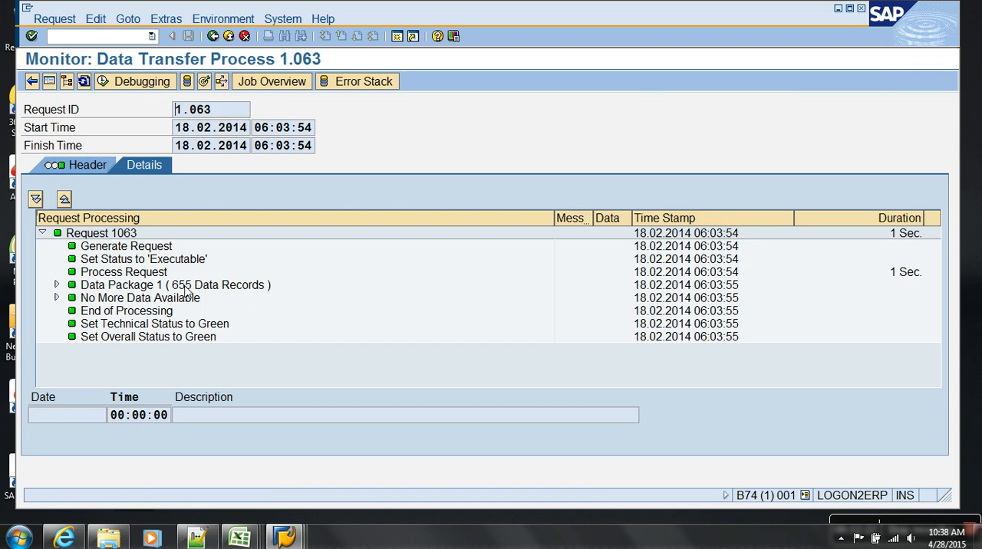
click(184, 286)
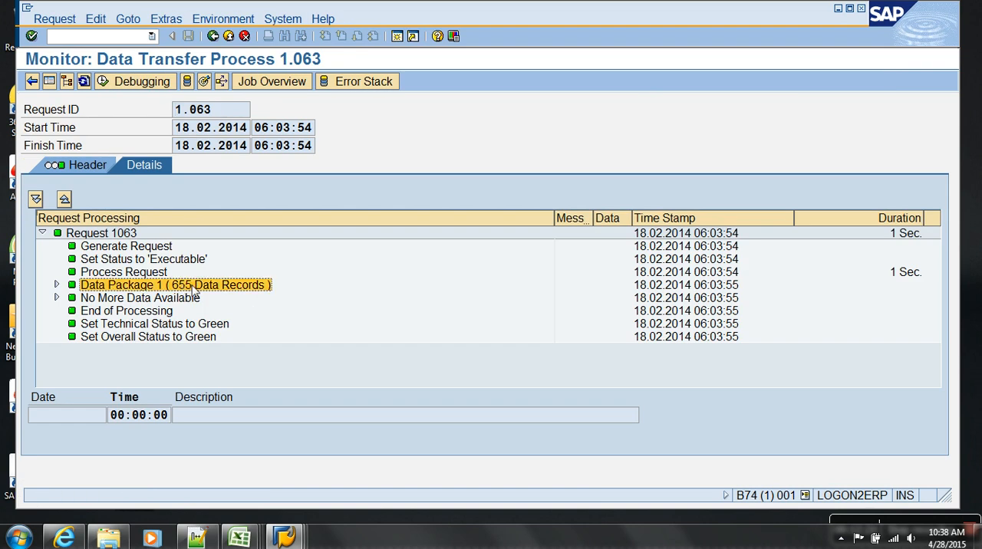
click(228, 36)
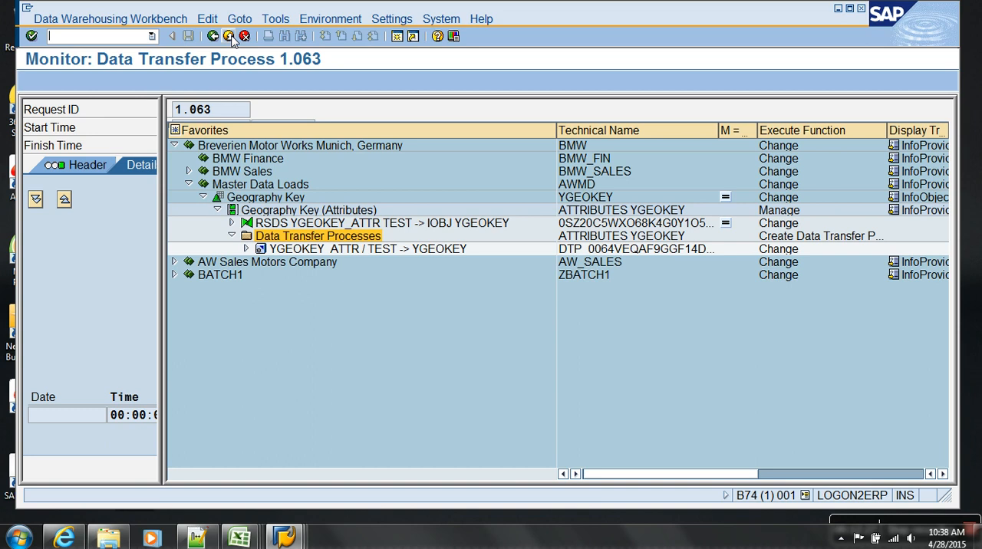
click(228, 36)
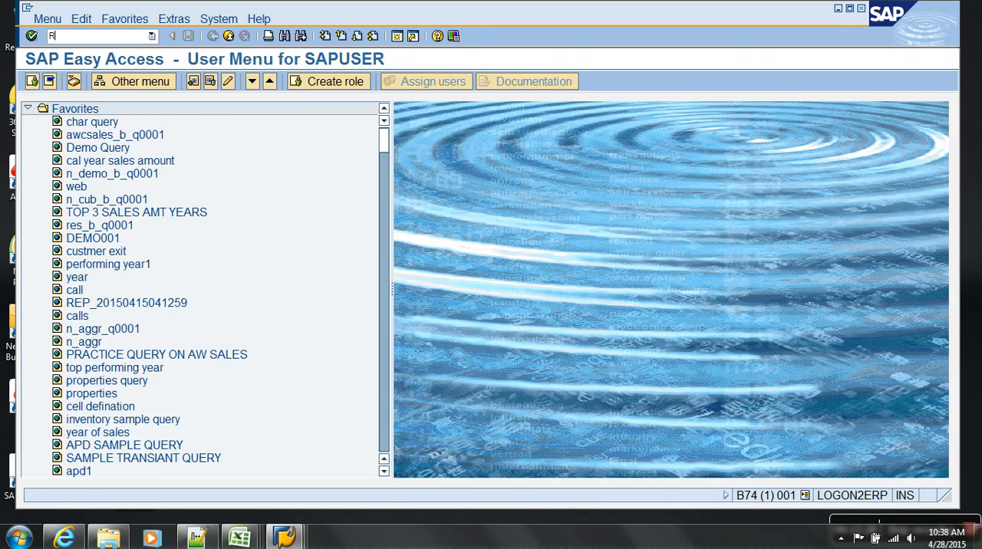
Reopen the Data Warehousing Workbench, list the master data records of Geography Key under Master Data Loads, and return to the modeling tree.
key(Return)
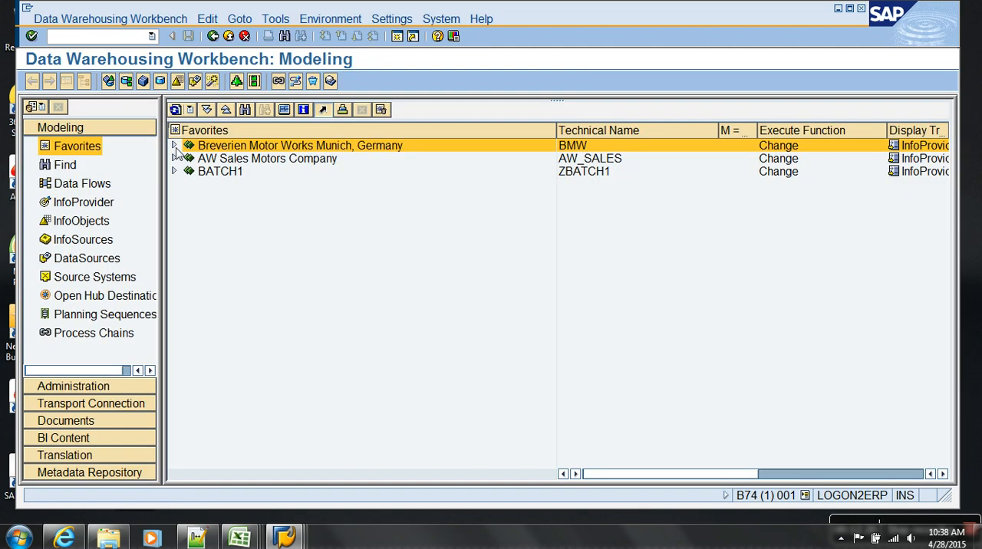
click(174, 145)
click(188, 184)
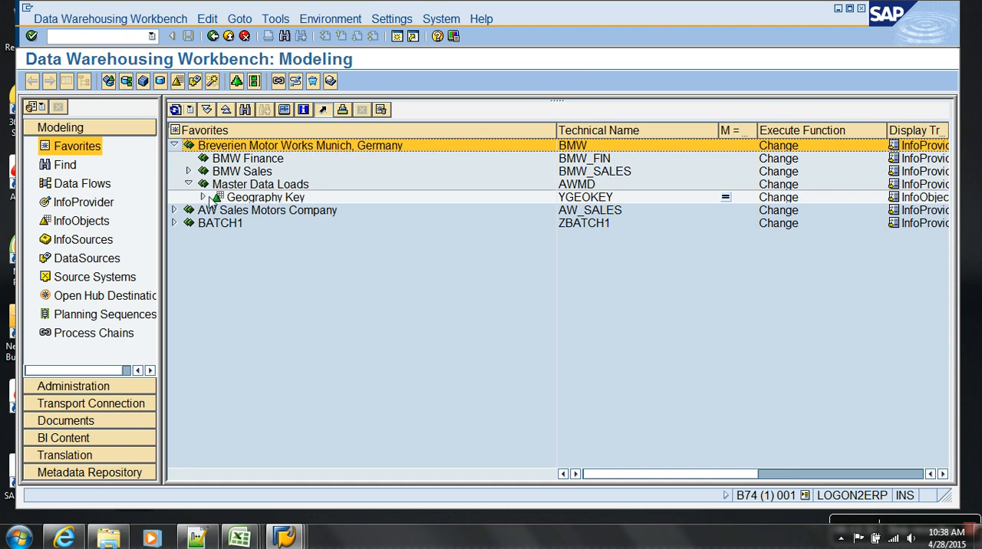
right_click(258, 202)
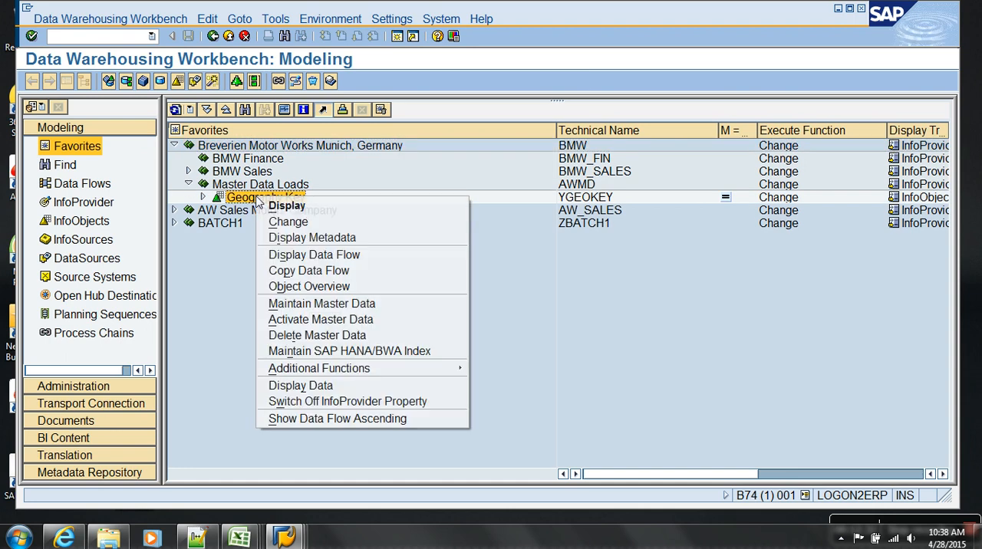
click(320, 305)
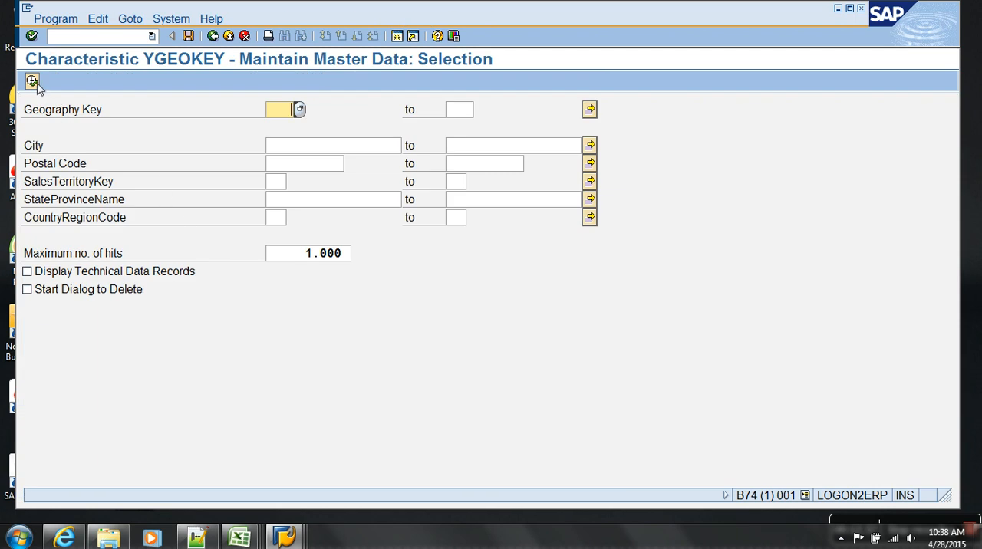
click(32, 81)
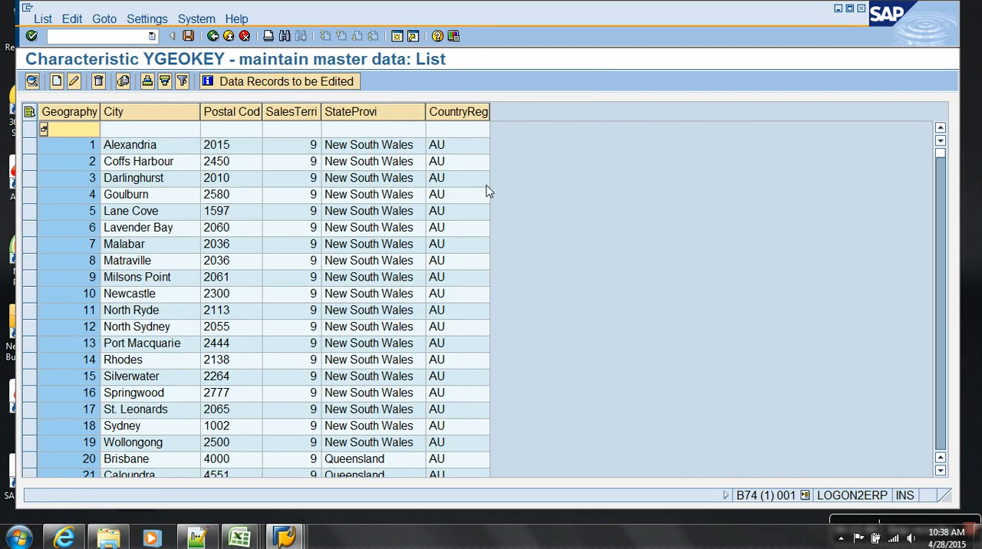
click(212, 36)
click(212, 36)
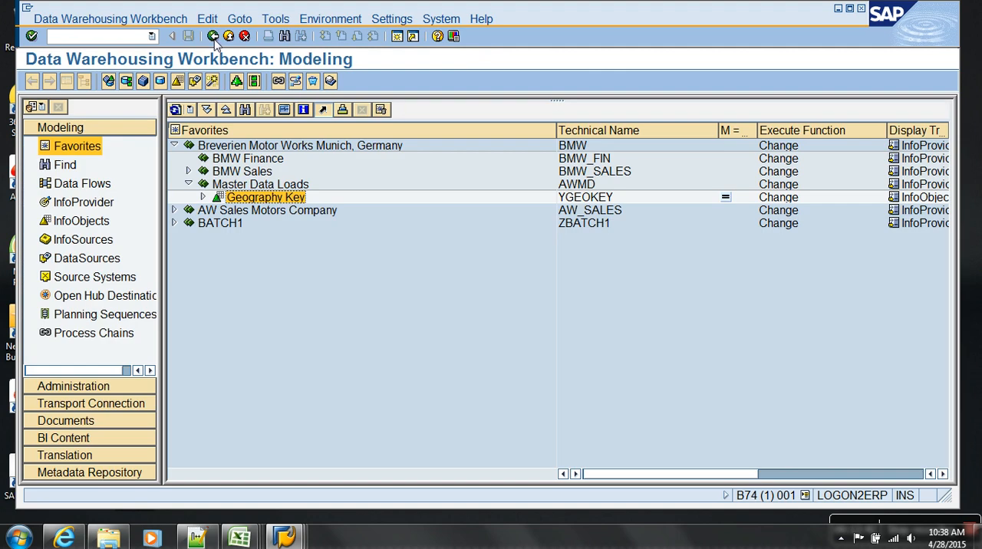
Open the Geography Key characteristic and examine how its master data table /BIC/PYGEOKEY is named in the master data/texts settings.
double_click(251, 198)
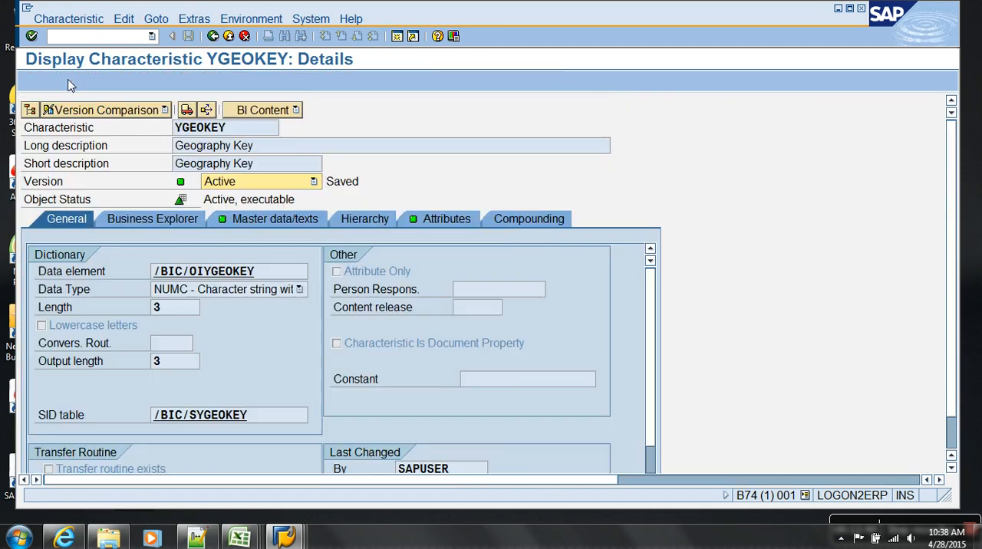
click(446, 220)
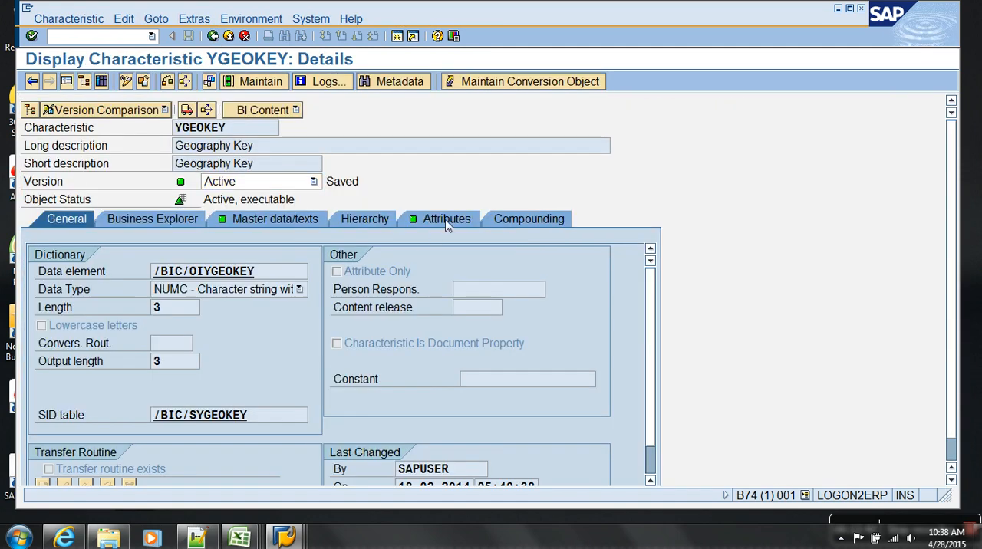
click(291, 220)
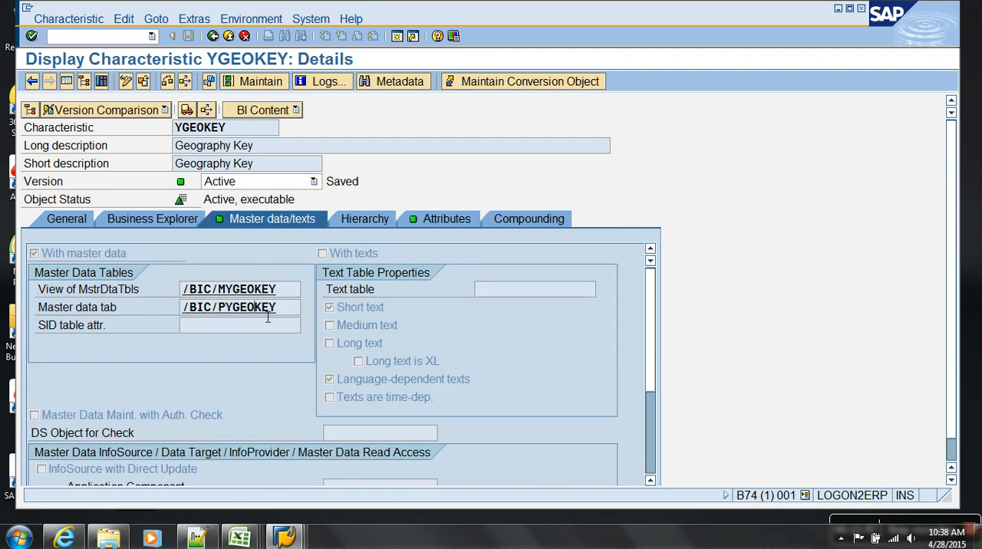
drag(225, 308, 284, 310)
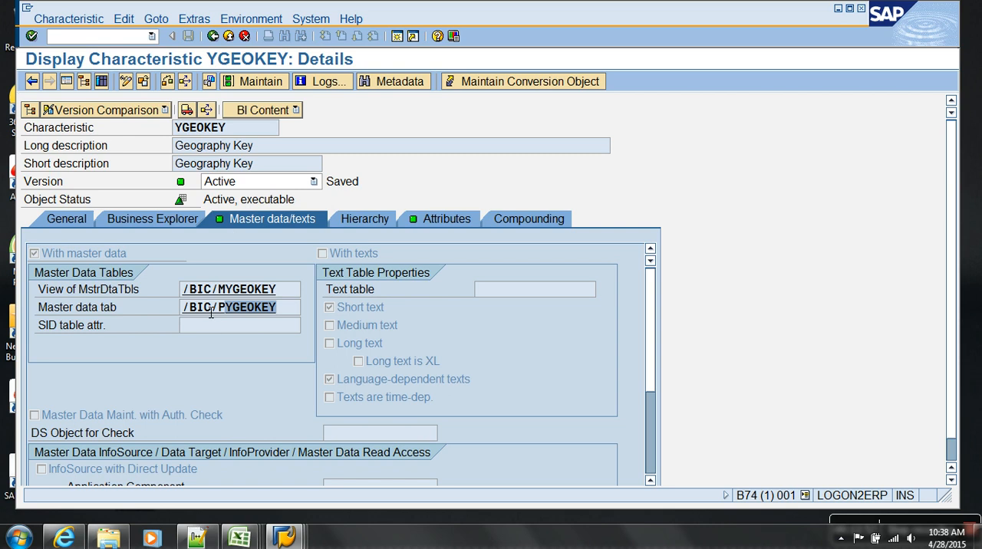
drag(231, 316, 235, 316)
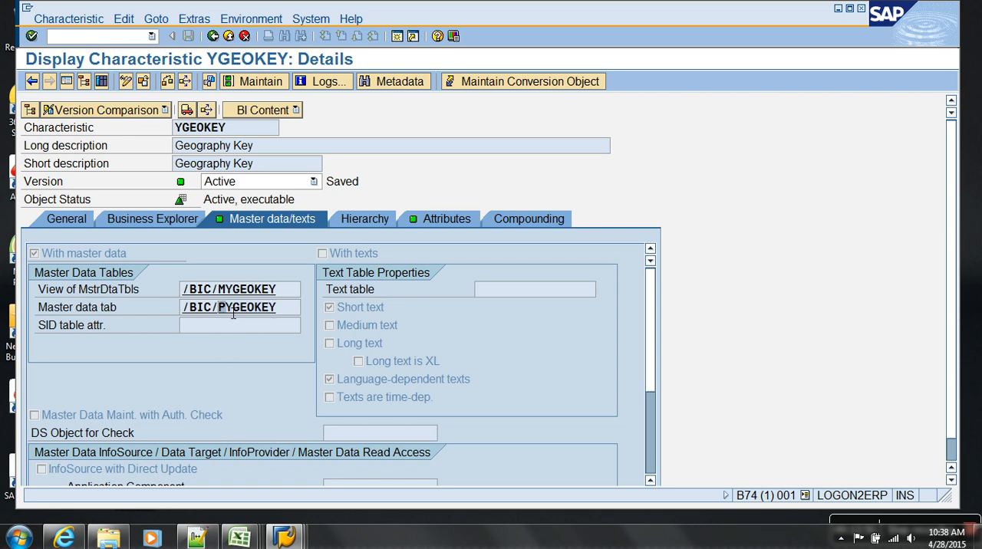
drag(227, 311, 285, 313)
drag(249, 130, 114, 131)
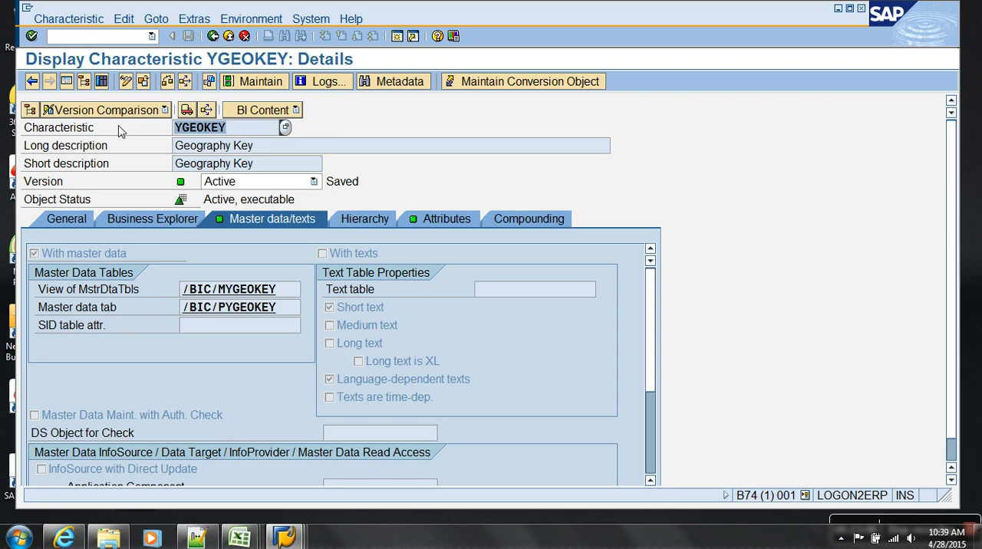
List the entries of master data table /BIC/PYGEOKEY and set the output list to ALV Grid Display.
double_click(215, 311)
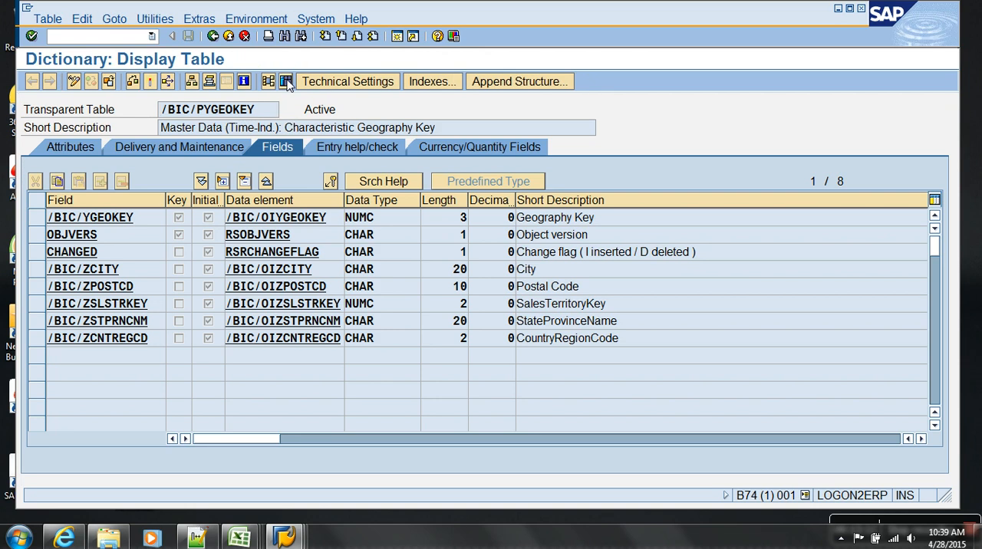
click(286, 81)
key(F8)
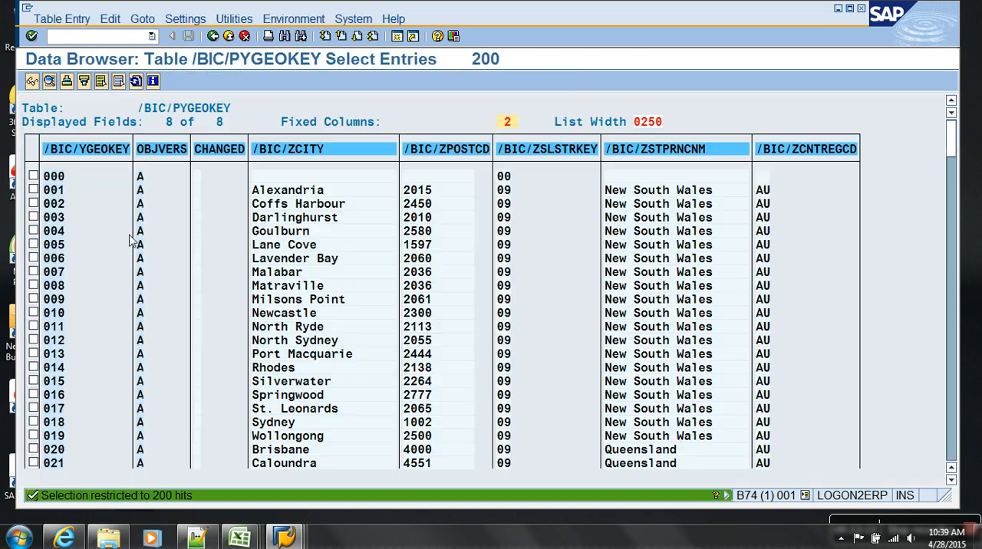
click(227, 20)
click(185, 19)
click(201, 52)
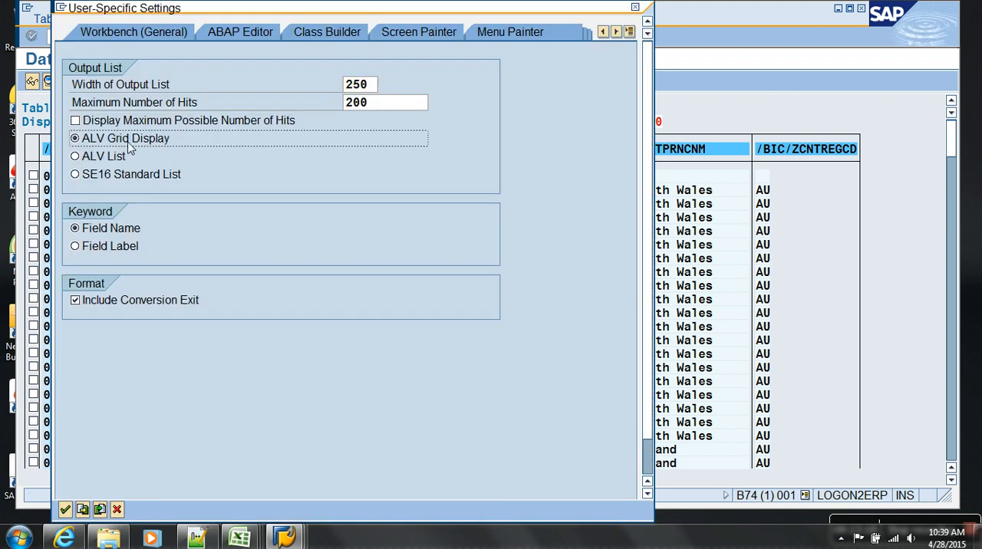
key(Return)
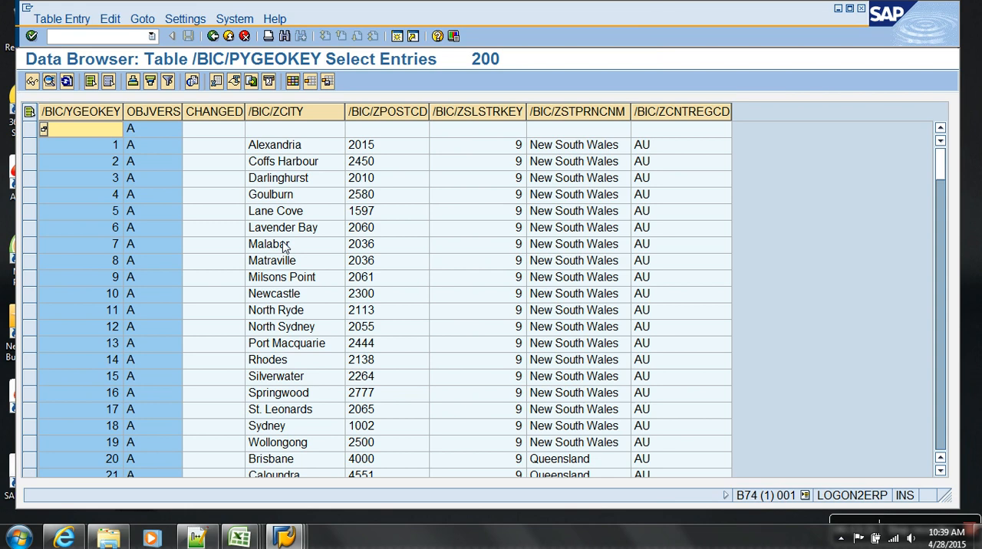
Look through the geography attribute entries of /BIC/PYGEOKEY and return to the characteristic details.
click(363, 166)
scroll(564, 222, down, 20)
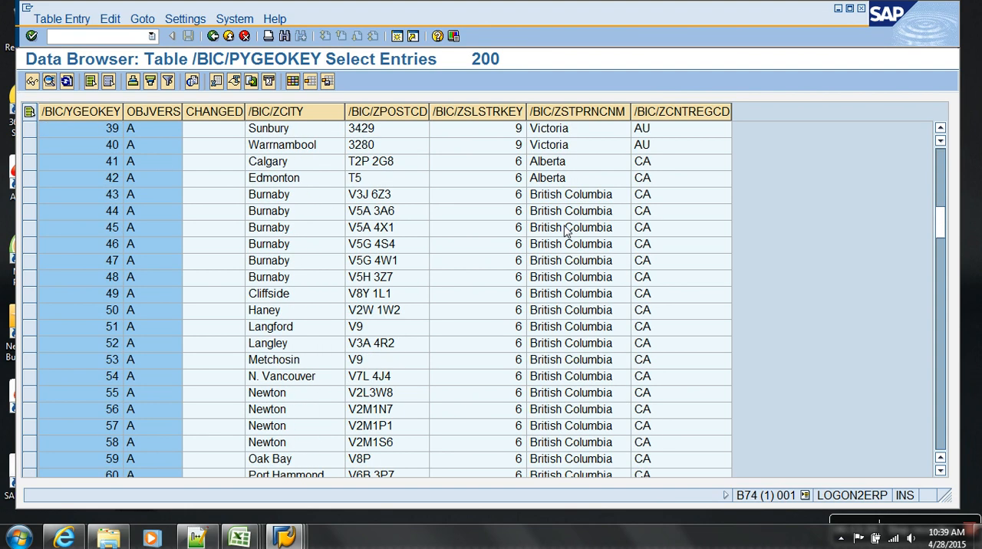
scroll(567, 247, down, 20)
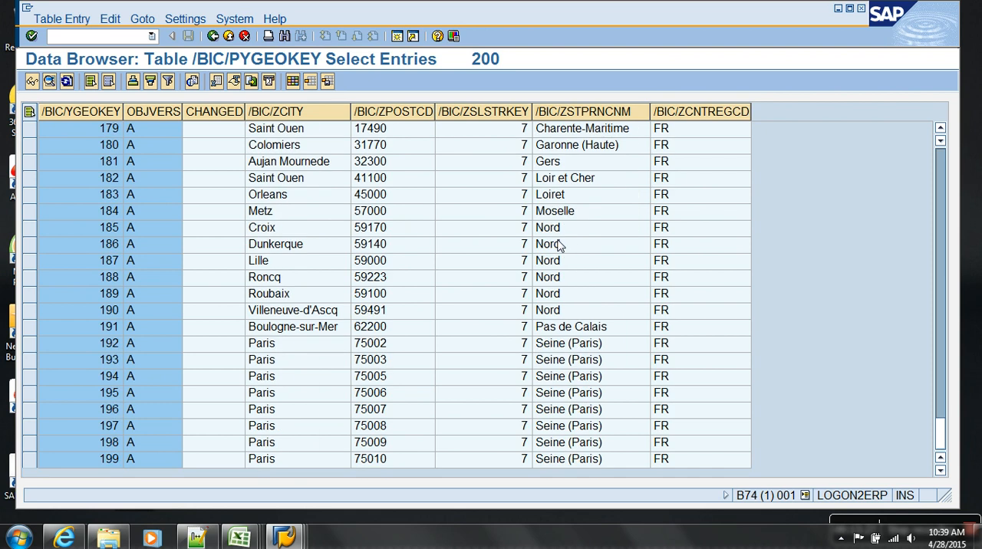
click(229, 39)
click(229, 37)
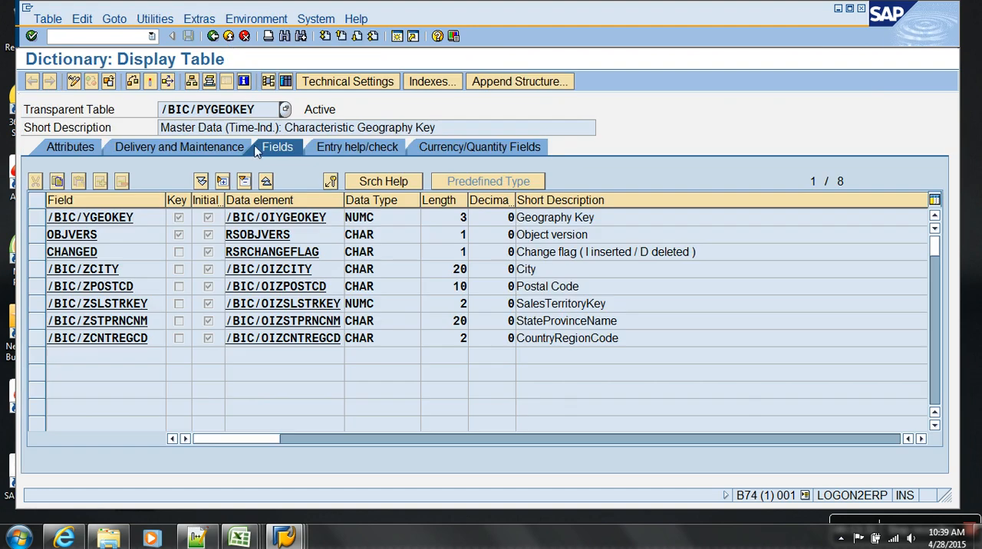
click(229, 37)
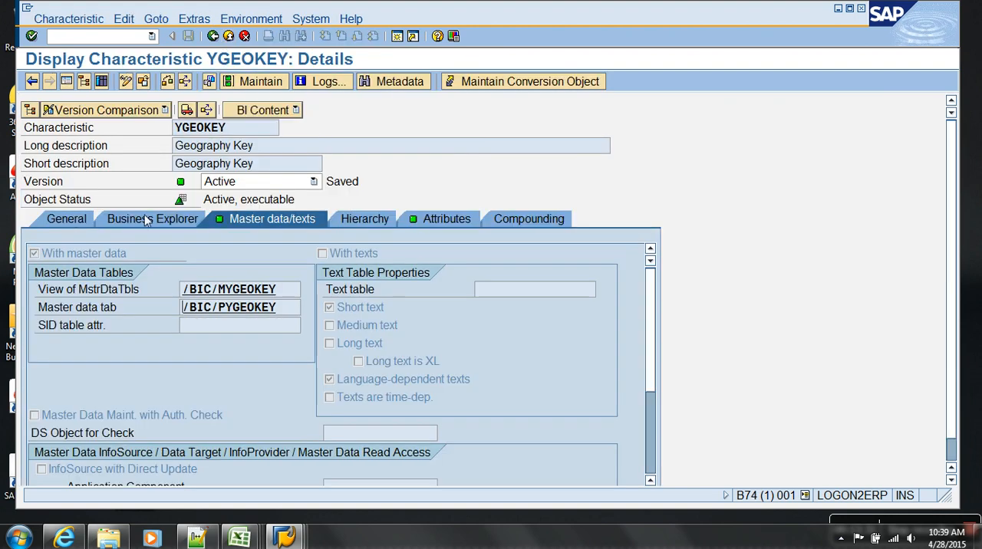
Open the SID table /BIC/SYGEOKEY from the characteristic's general settings and check its number of entries.
click(69, 219)
double_click(237, 415)
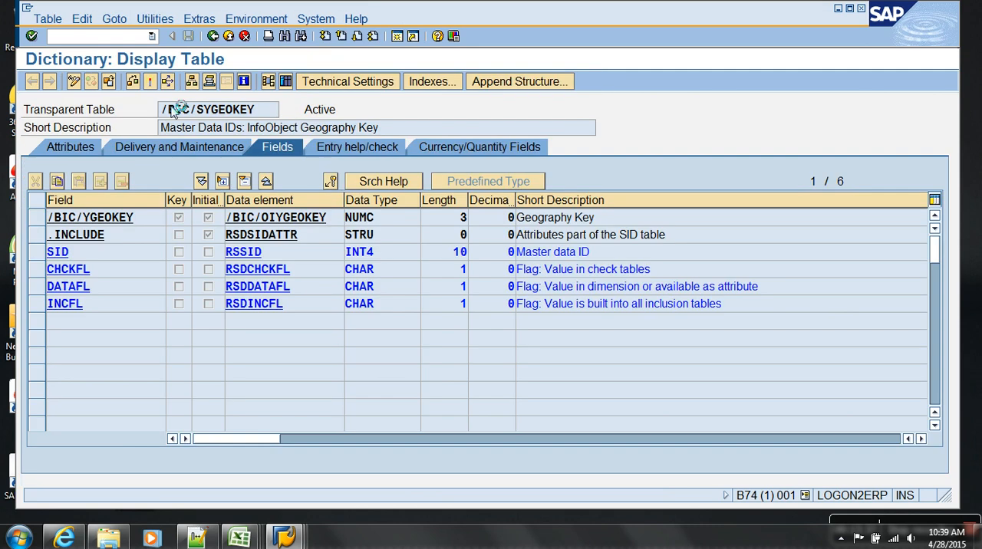
click(167, 81)
click(145, 82)
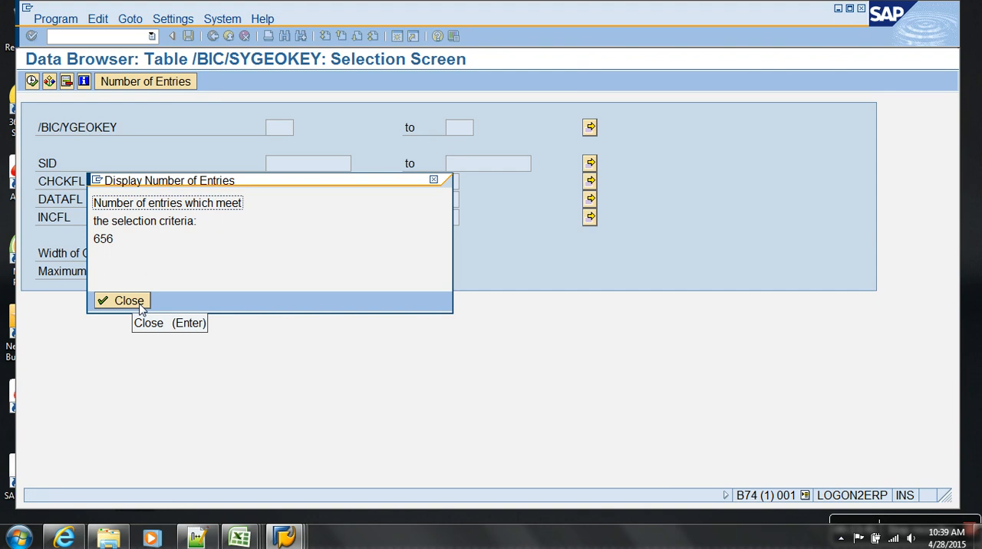
click(140, 303)
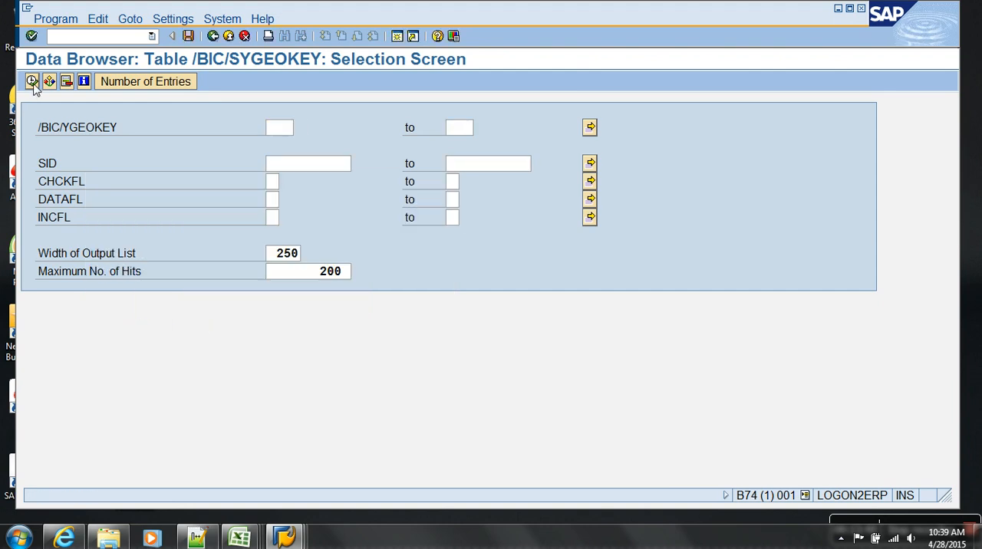
List the /BIC/SYGEOKEY entries, compare the geography keys with their SIDs, and return to the modeling tree.
click(32, 81)
click(145, 177)
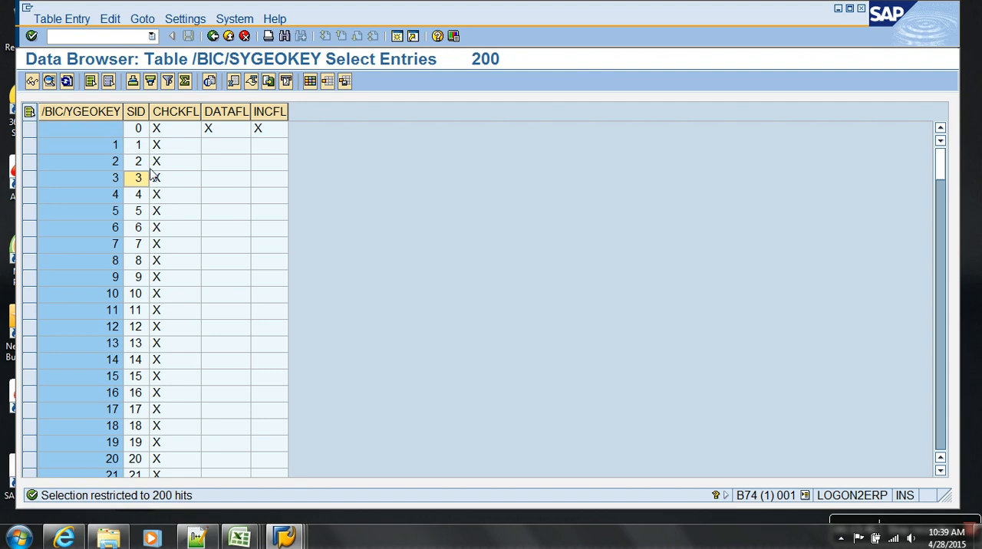
click(115, 149)
scroll(119, 241, down, 20)
scroll(119, 241, down, 20)
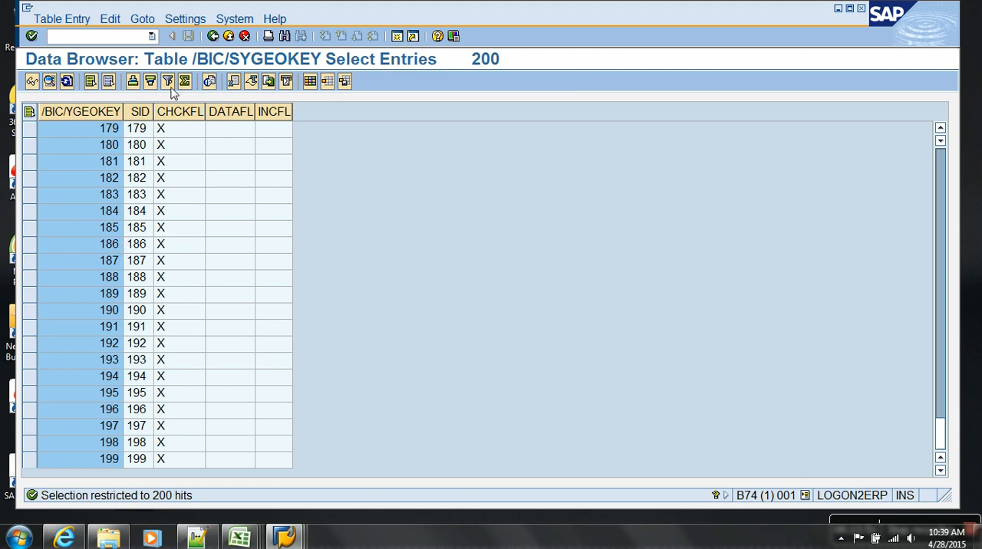
click(229, 36)
click(228, 37)
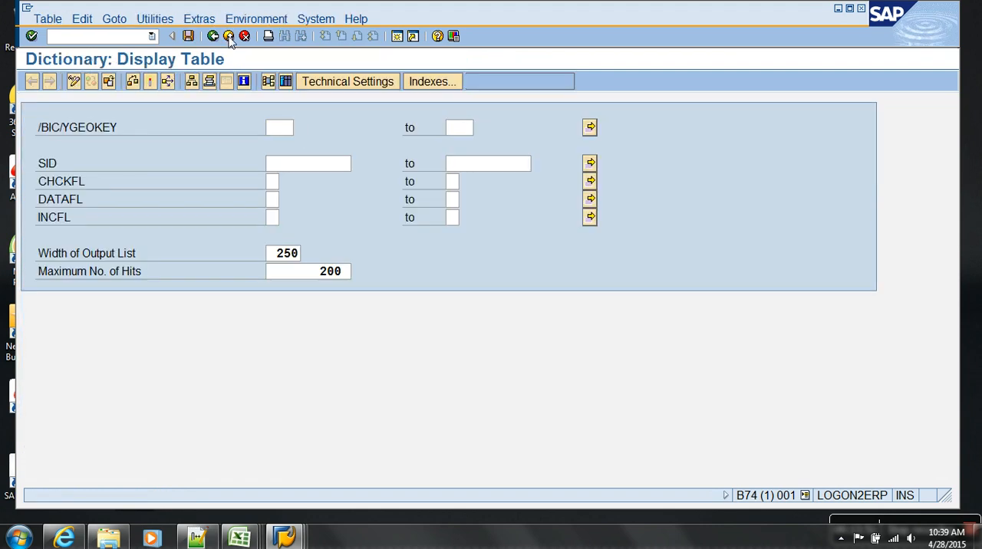
click(228, 36)
click(228, 37)
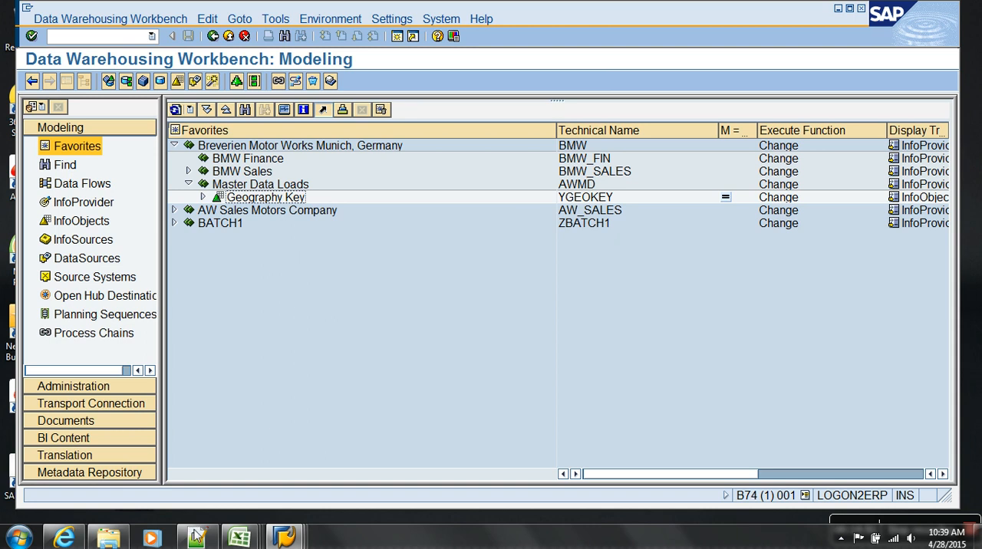
Switch to Windows Explorer and copy the AW_sales folder from the Desktop into Vedios Sharing > Batch 3 > Day 11.
mouse_move(109, 543)
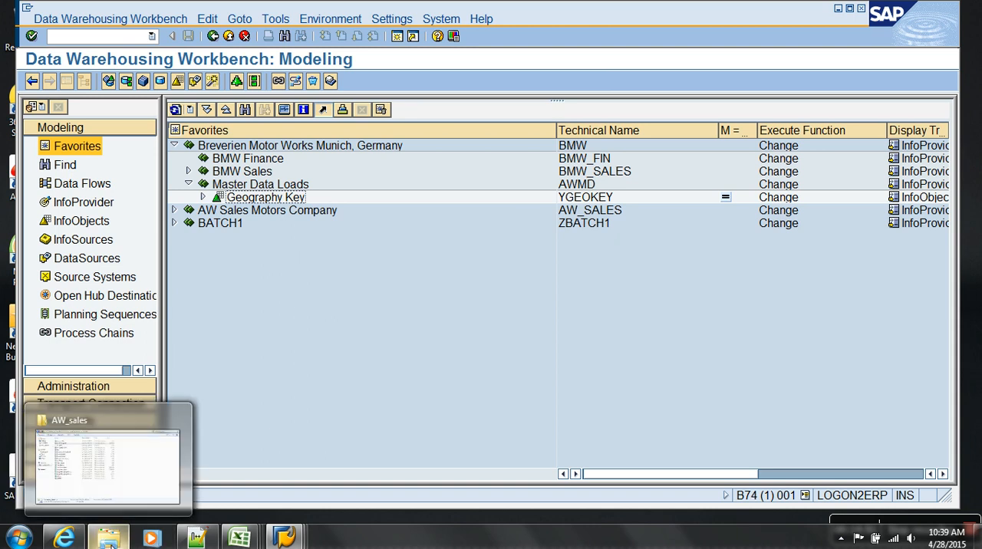
click(149, 477)
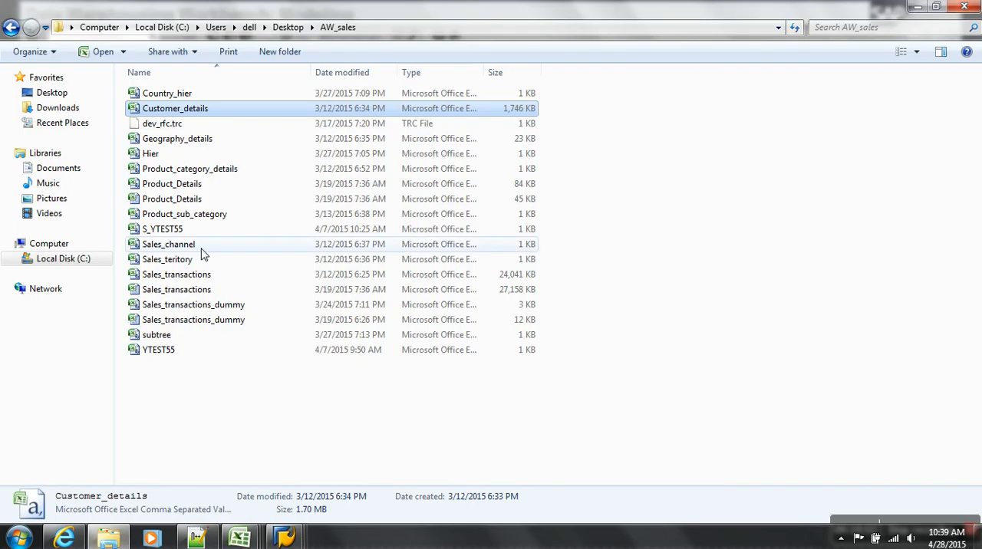
click(286, 28)
right_click(164, 94)
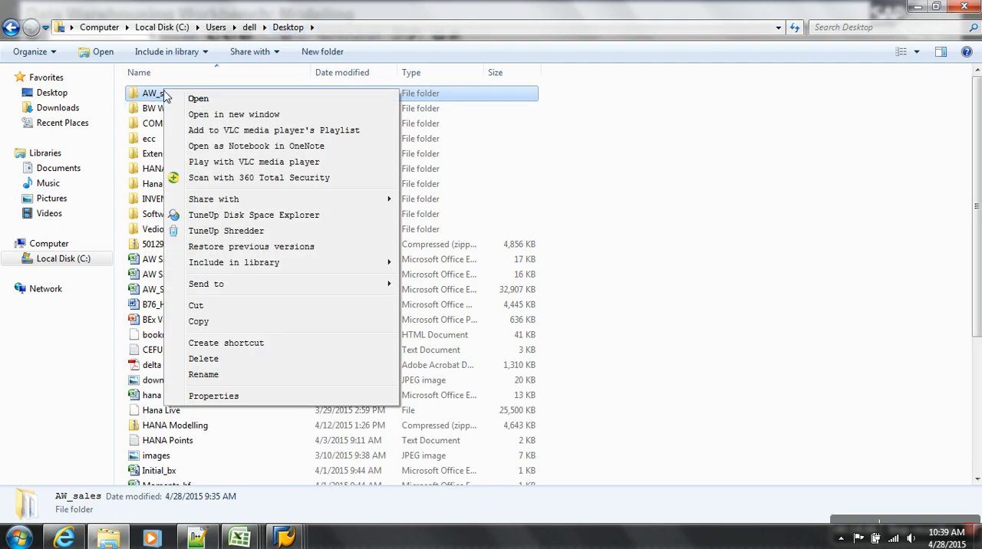
click(208, 326)
double_click(184, 228)
double_click(167, 95)
double_click(154, 228)
right_click(192, 135)
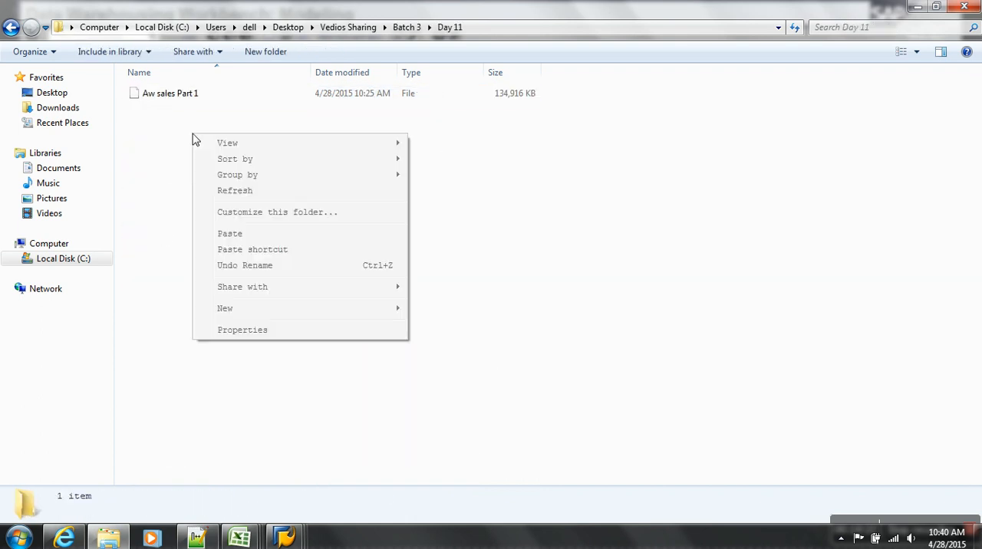
click(241, 234)
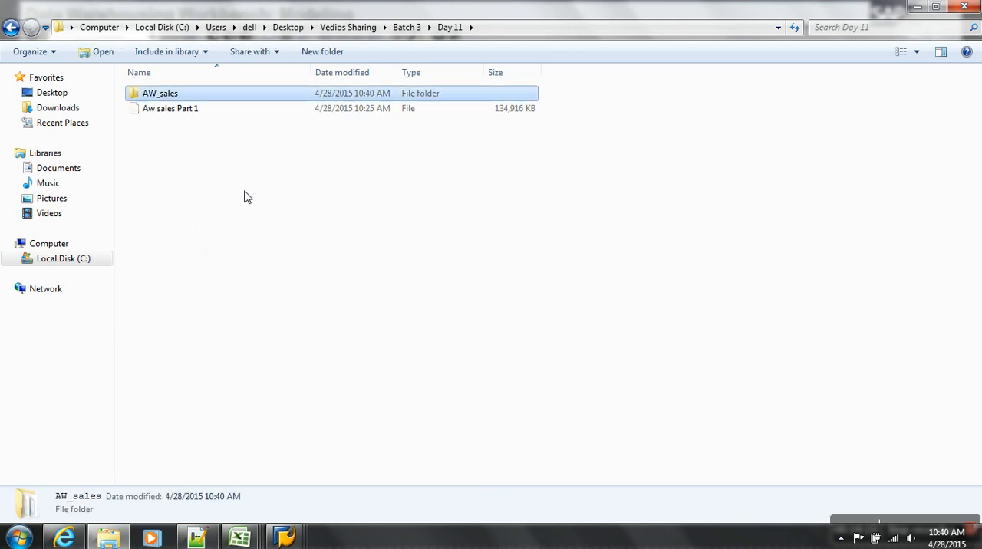